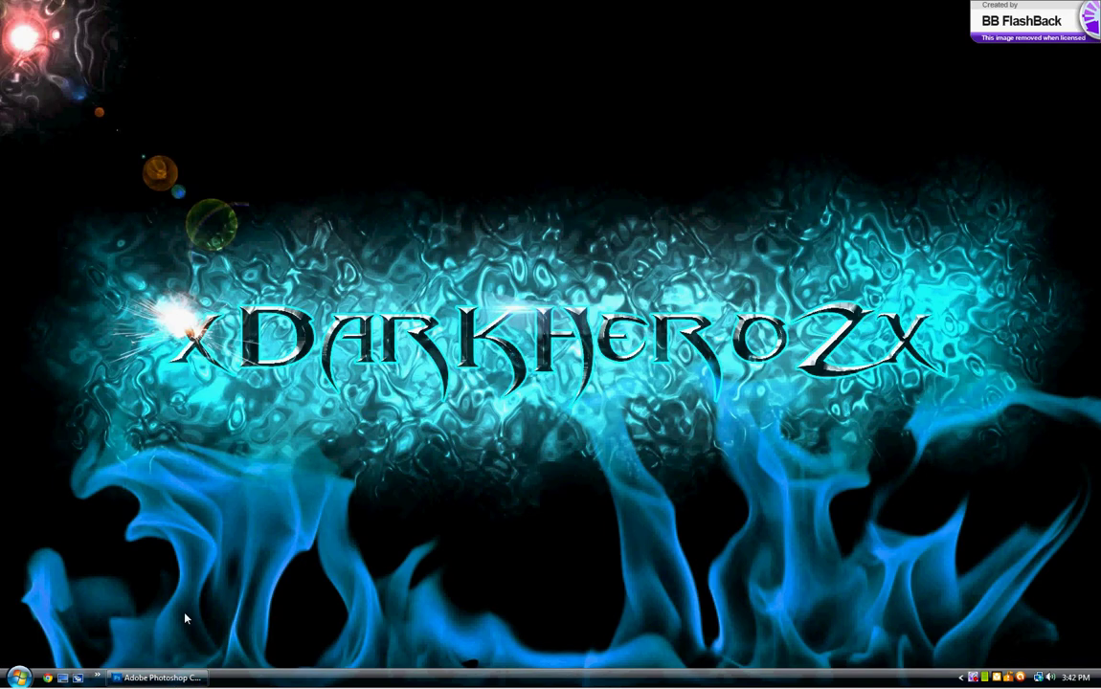
Create a 1650 × 1080 px, 96 ppi document and fill its Background with black
left_click(158, 677)
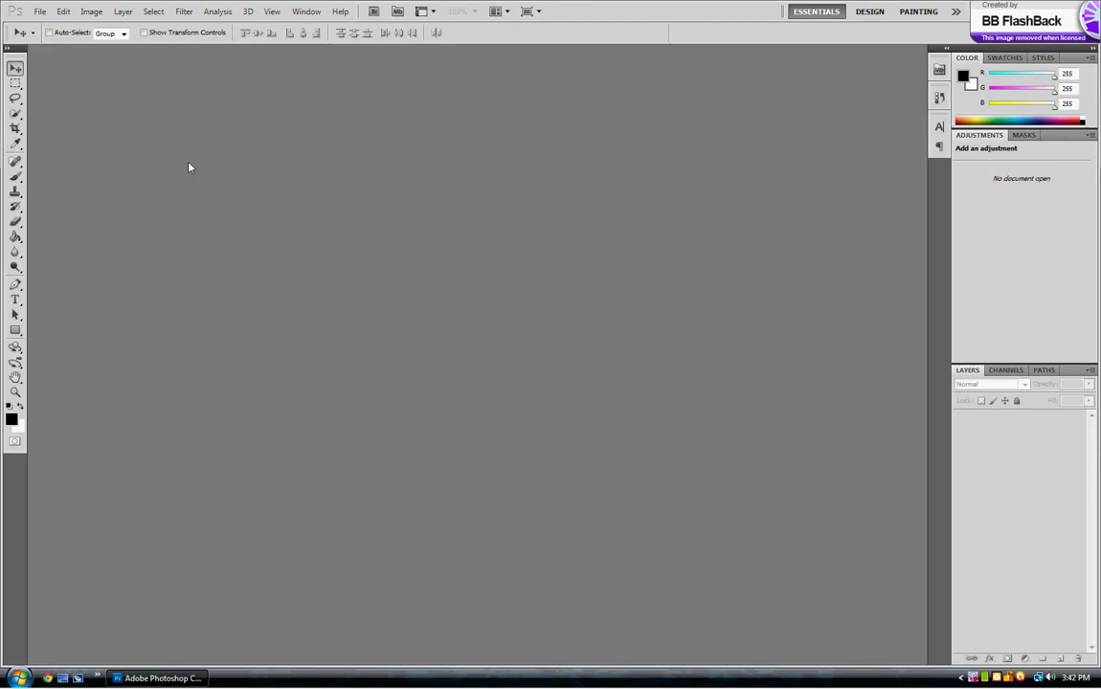
left_click(42, 12)
left_click(150, 126)
key("ctrl+n")
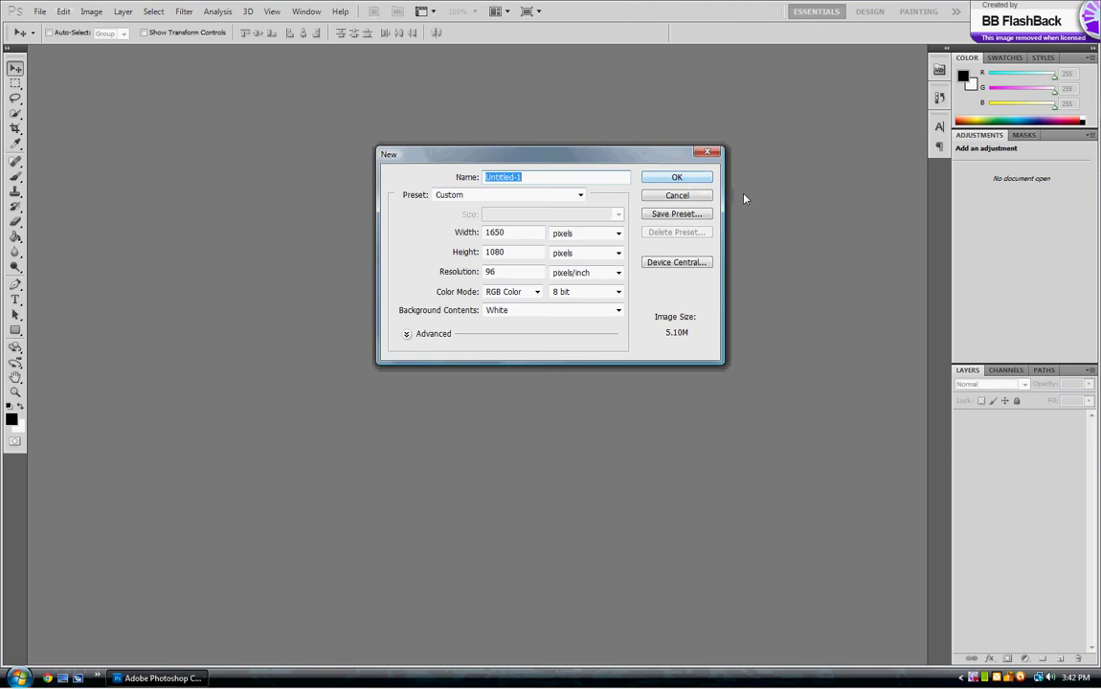
left_click(678, 179)
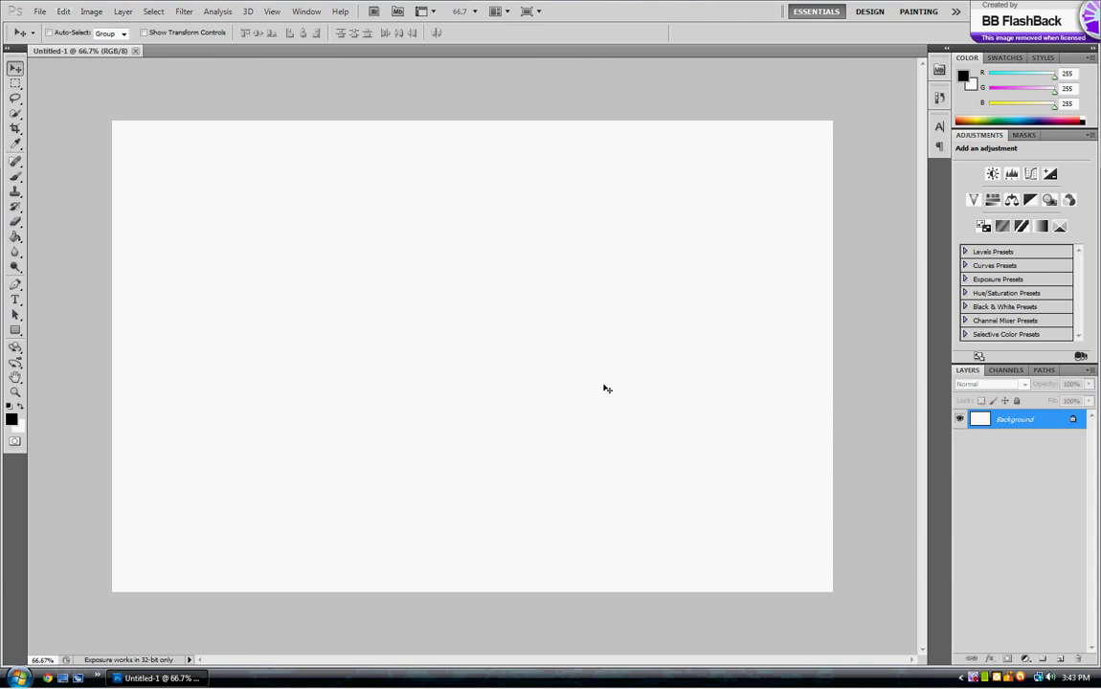
key("alt+BackSpace")
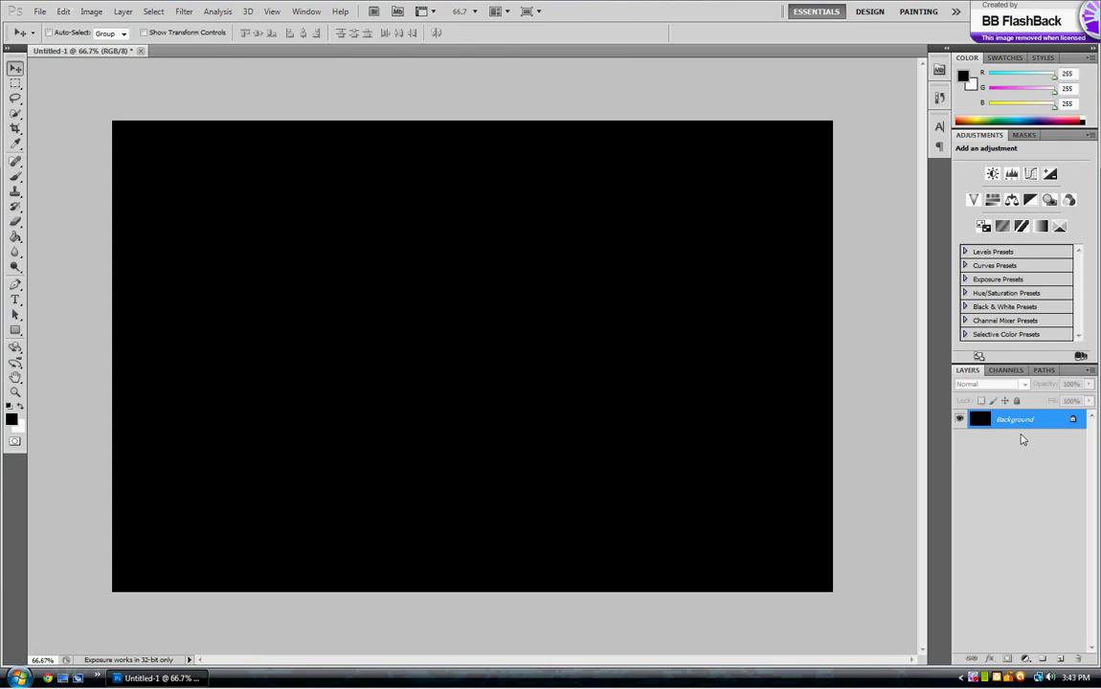
Remove the extra empty layer and set the Type tool colour to cyan #00deff
left_click(1059, 661)
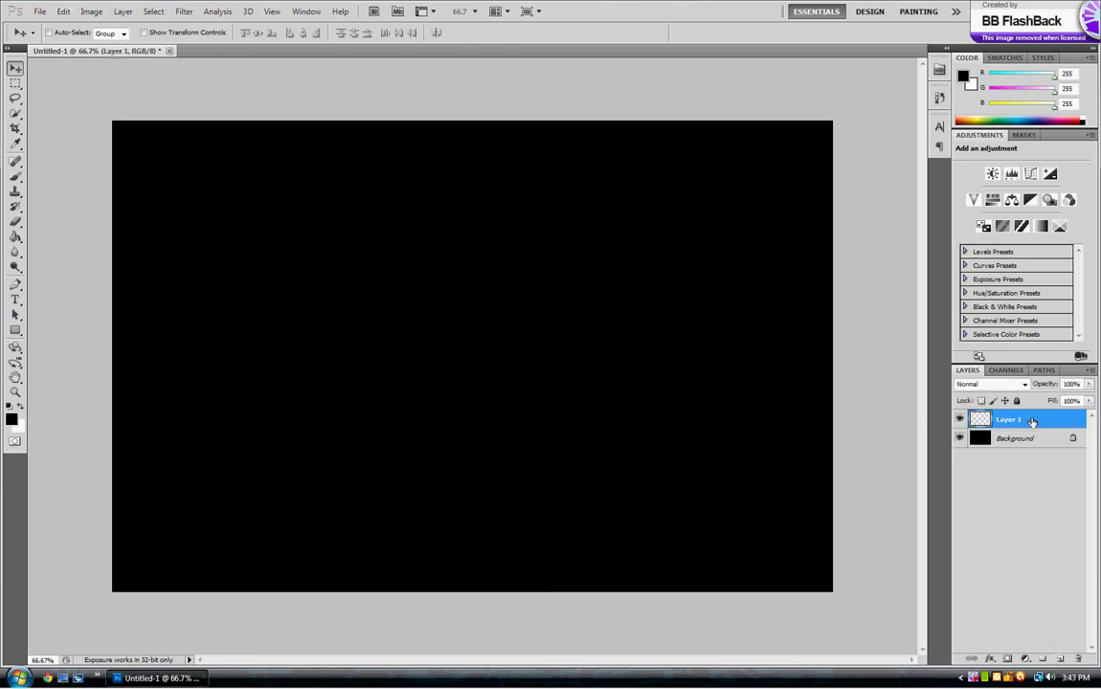
key("Delete")
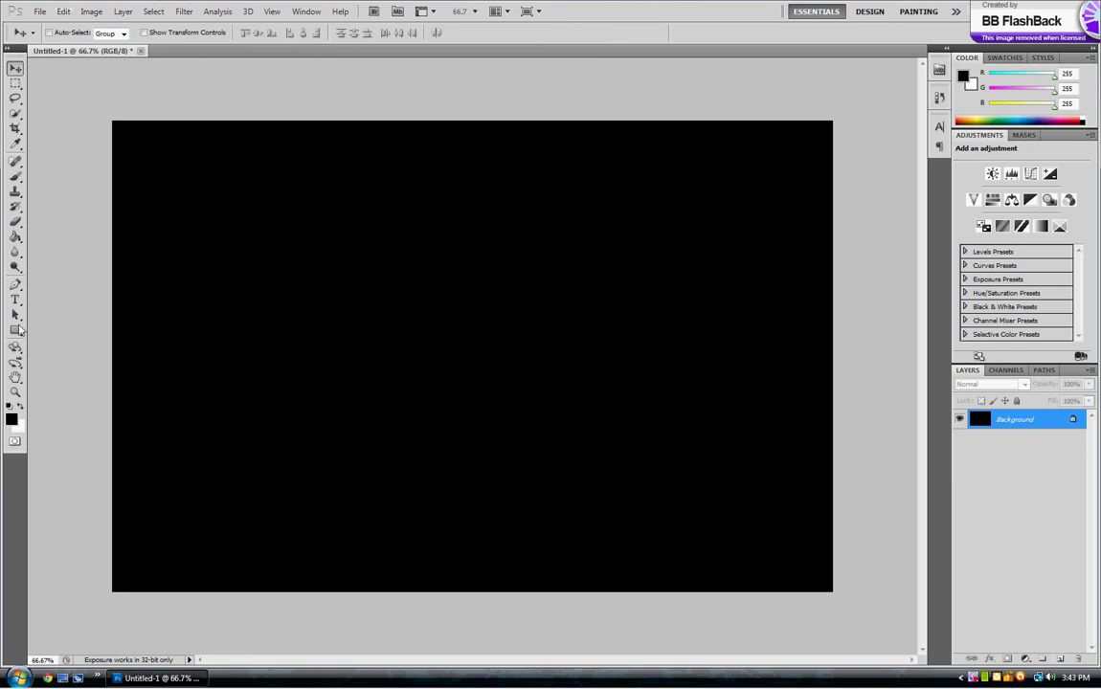
left_click(16, 299)
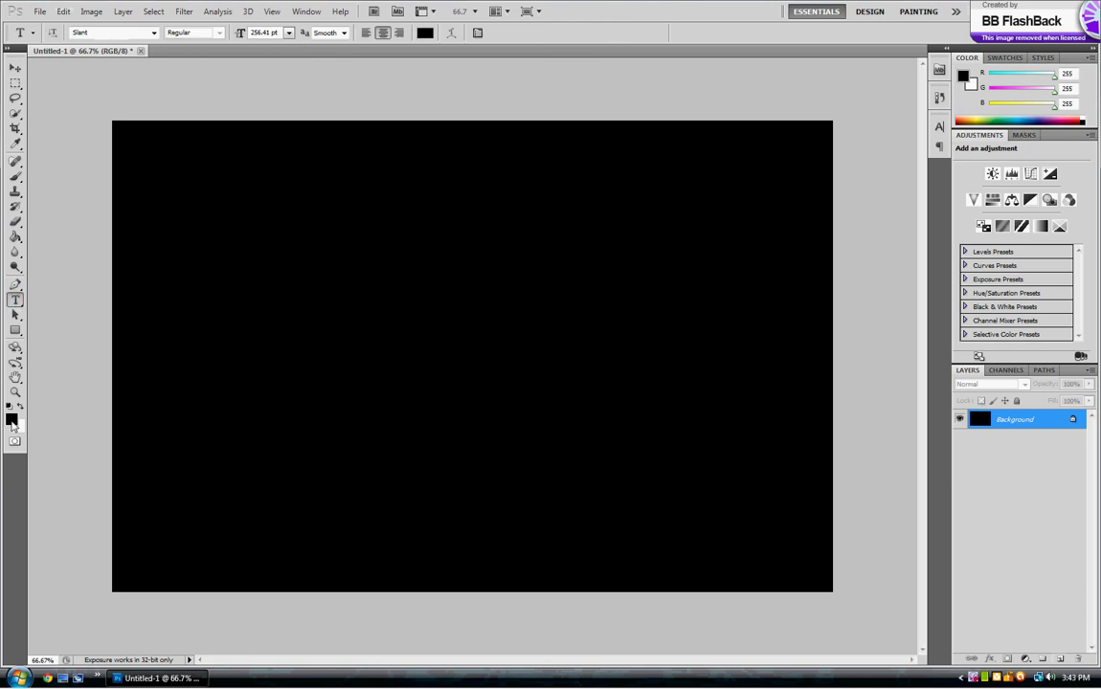
left_click(424, 32)
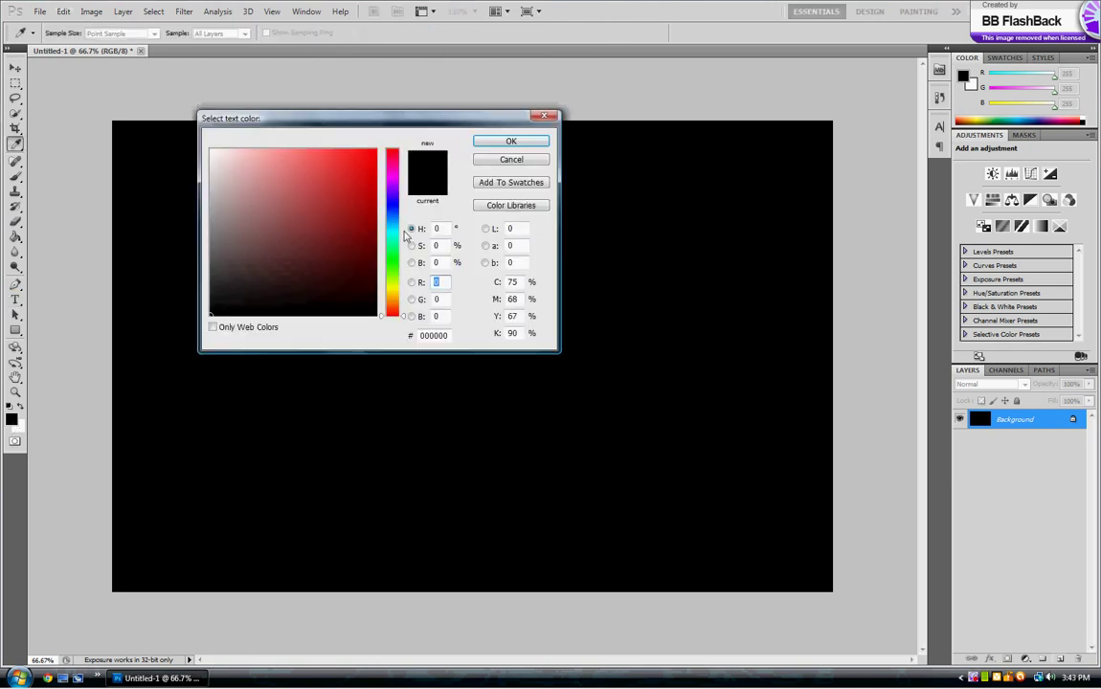
left_click(394, 227)
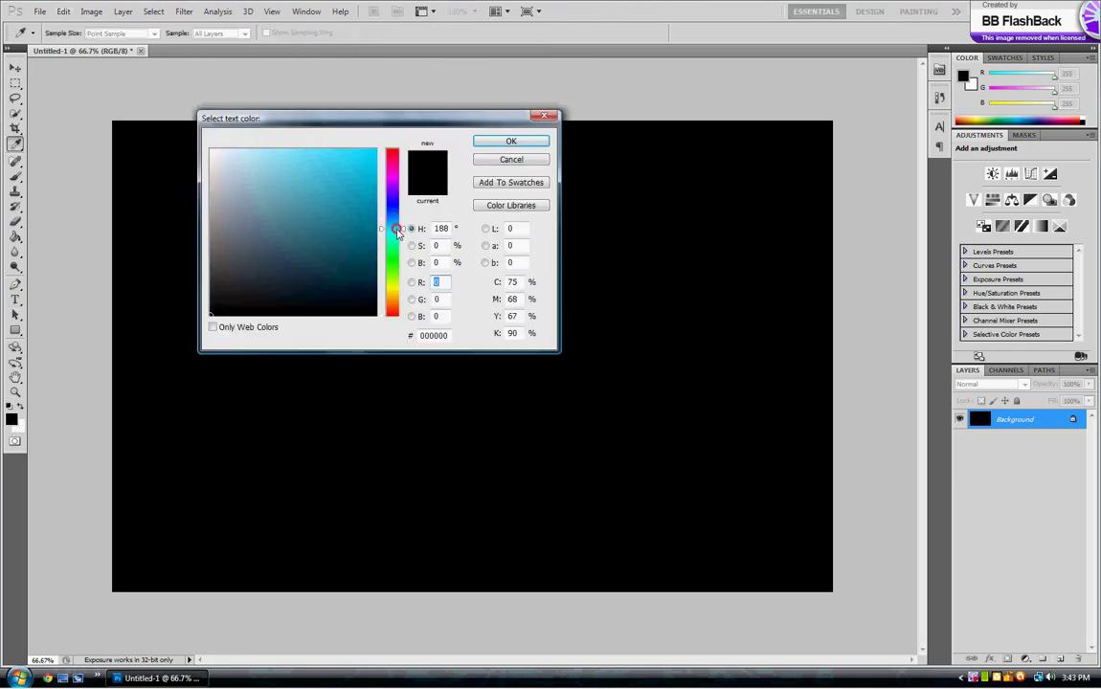
left_click(375, 150)
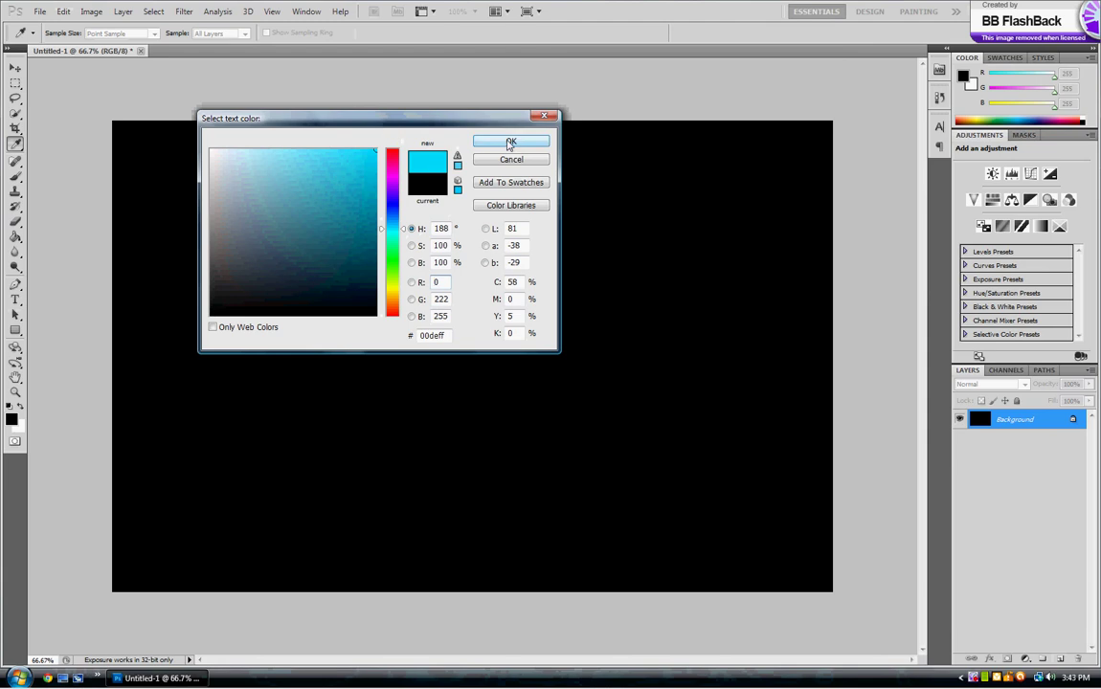
left_click(508, 142)
Type xDarkHeroZx on the canvas, size it to 200 pt, and drag it into place
left_click(376, 310)
type("x")
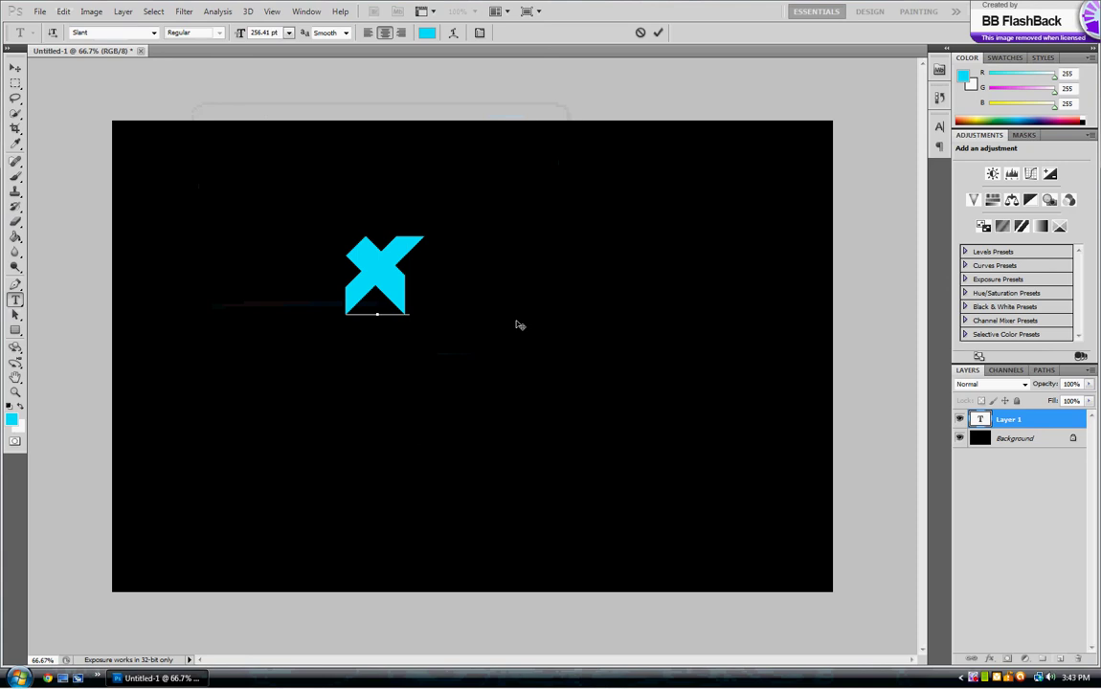
type("DARK")
type("HeroZx")
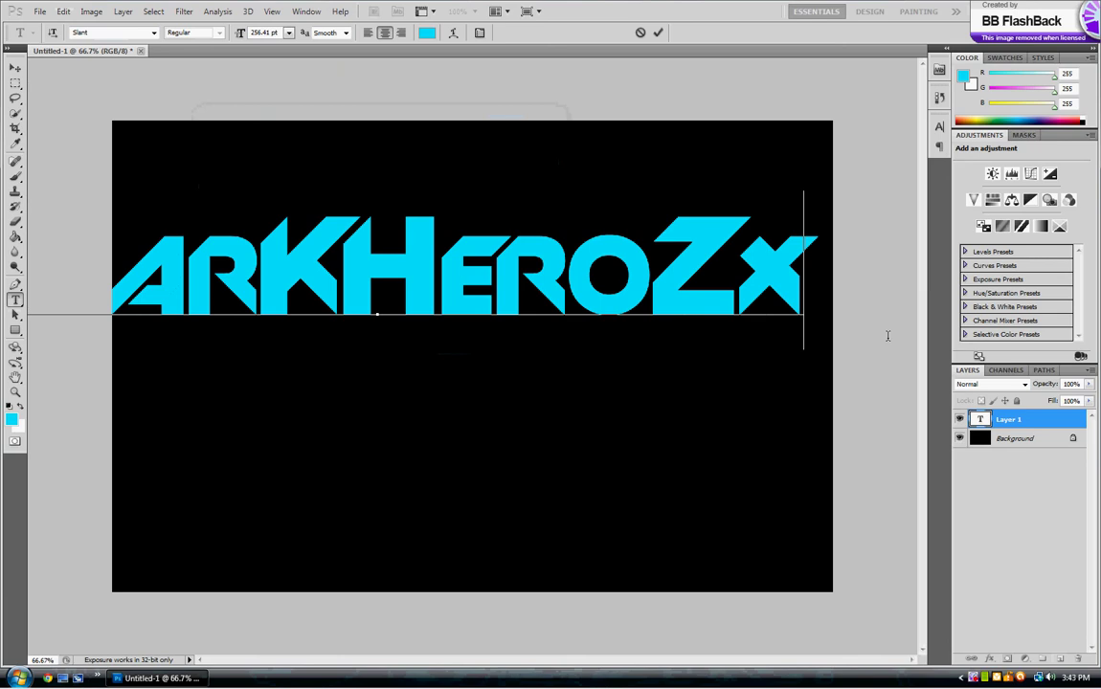
left_click_drag(739, 269, 24, 234)
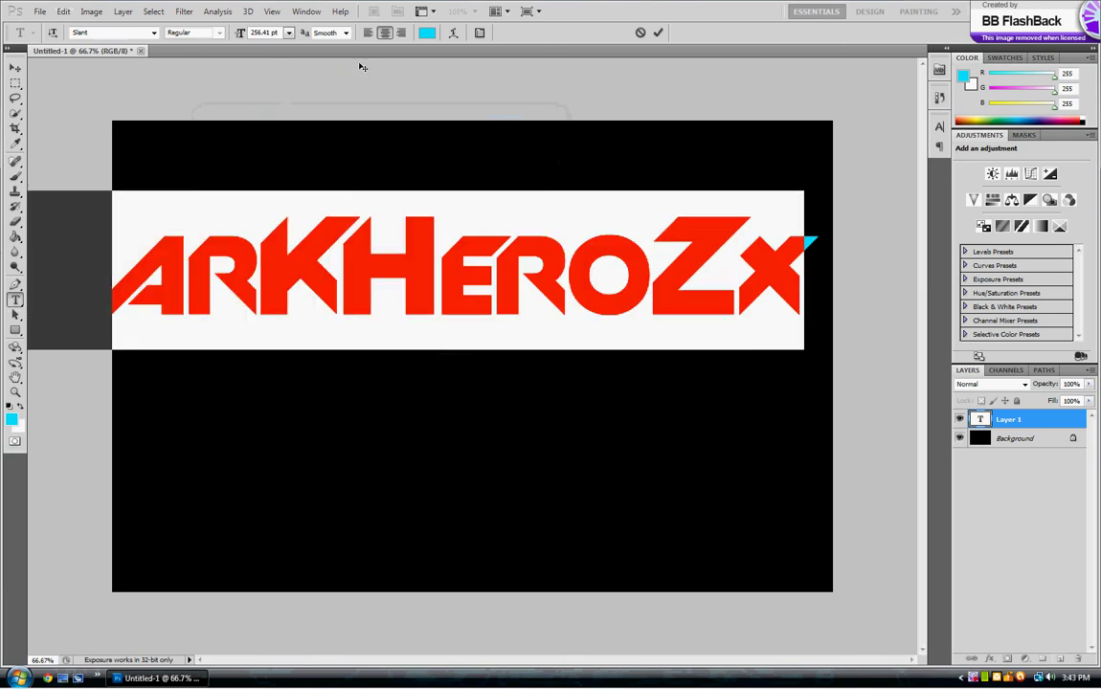
left_click_drag(277, 33, 221, 36)
type("125")
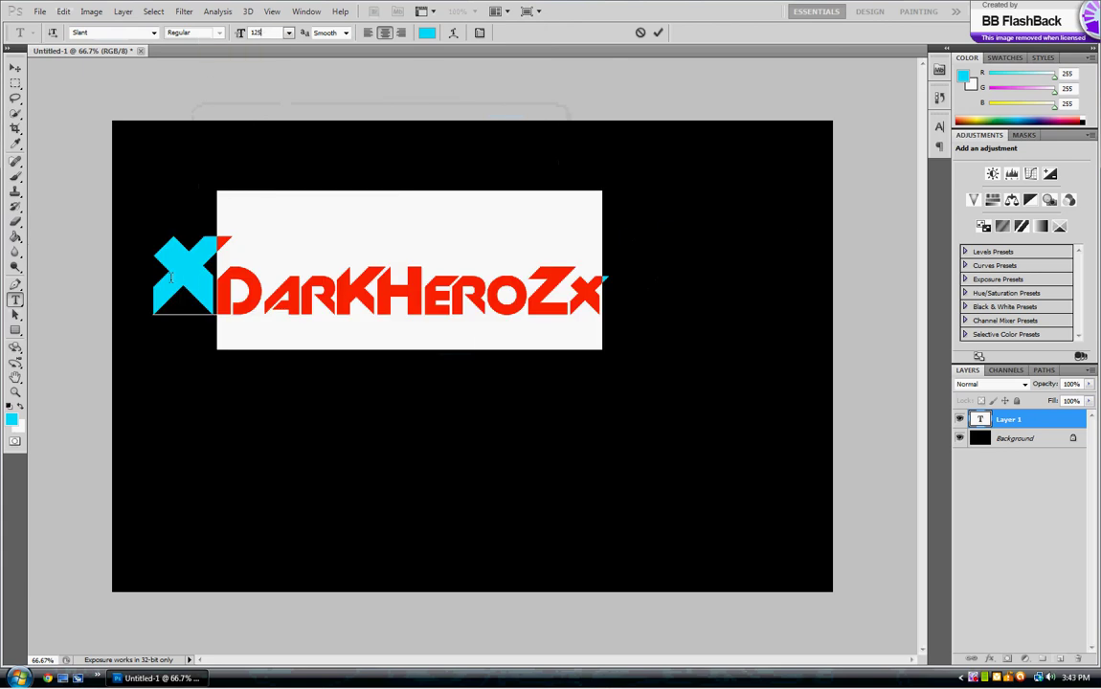
left_click_drag(163, 276, 651, 285)
key("Return")
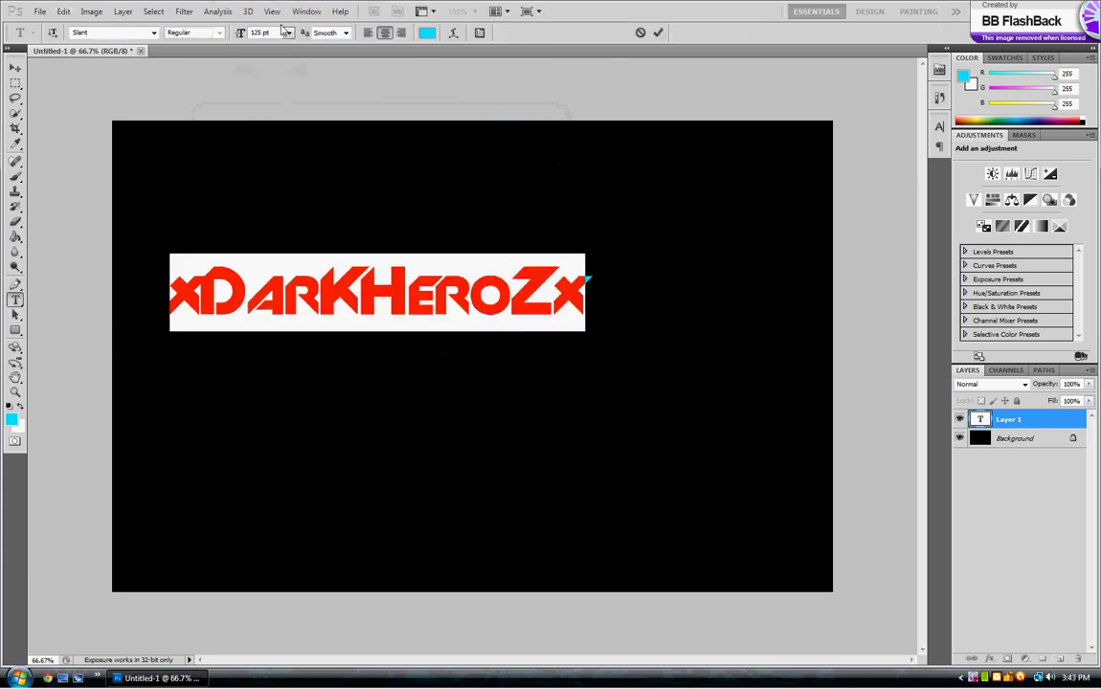
left_click(273, 29)
type("200")
key("Return")
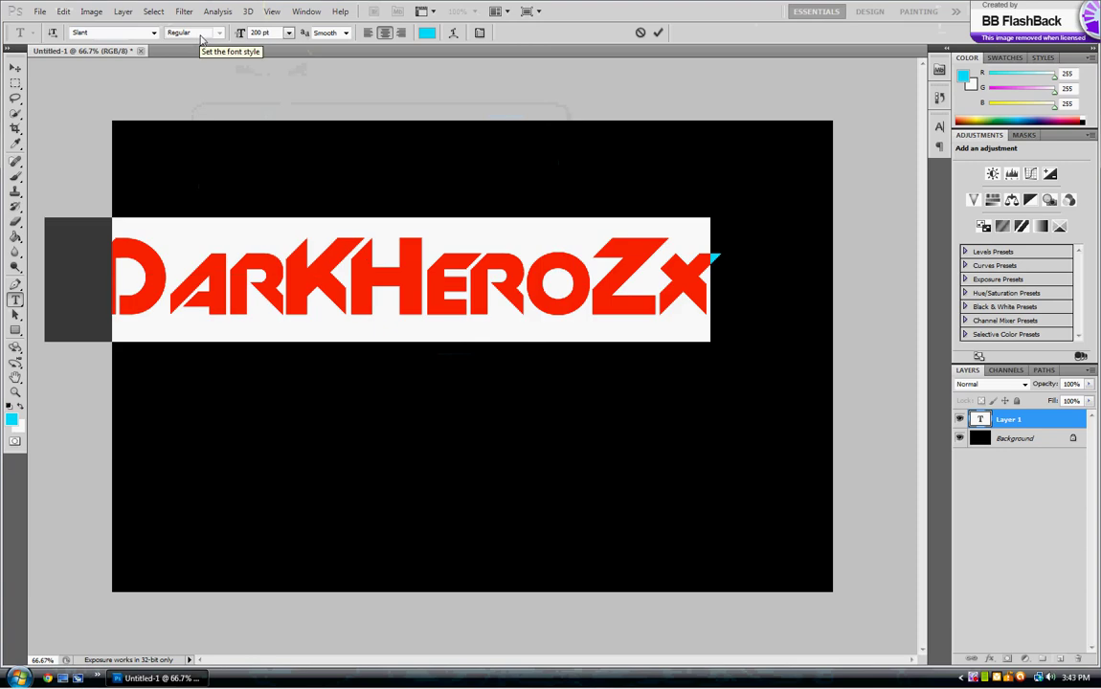
left_click_drag(320, 443, 425, 511)
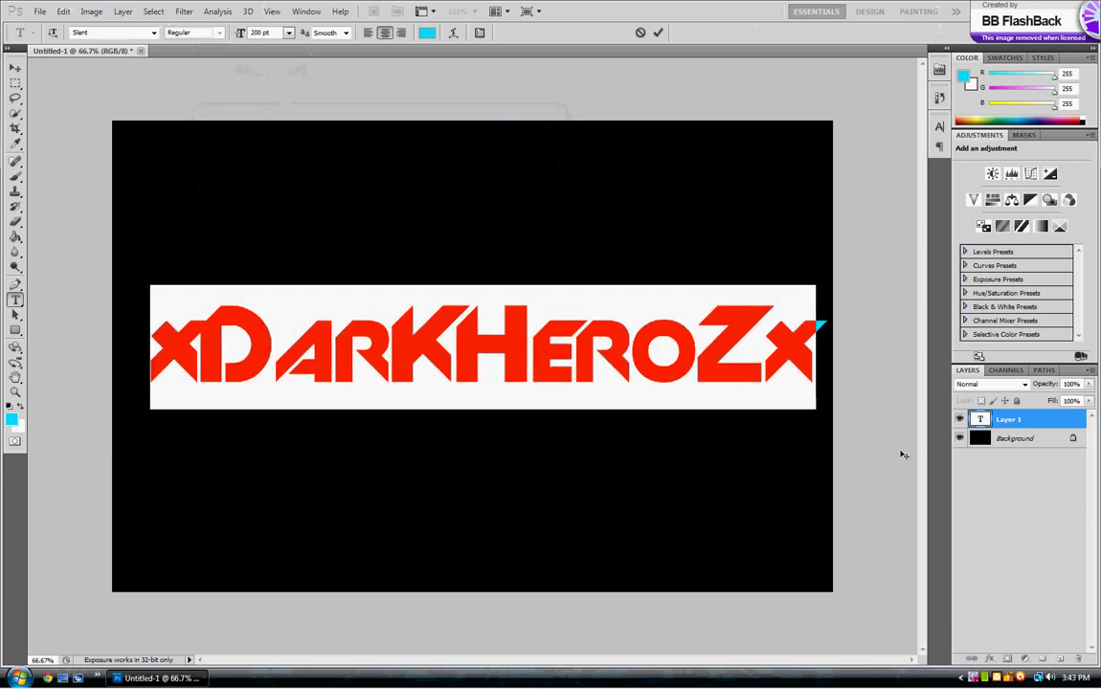
Select the text with the Background layer and align it to vertical and horizontal centres
left_click(15, 68)
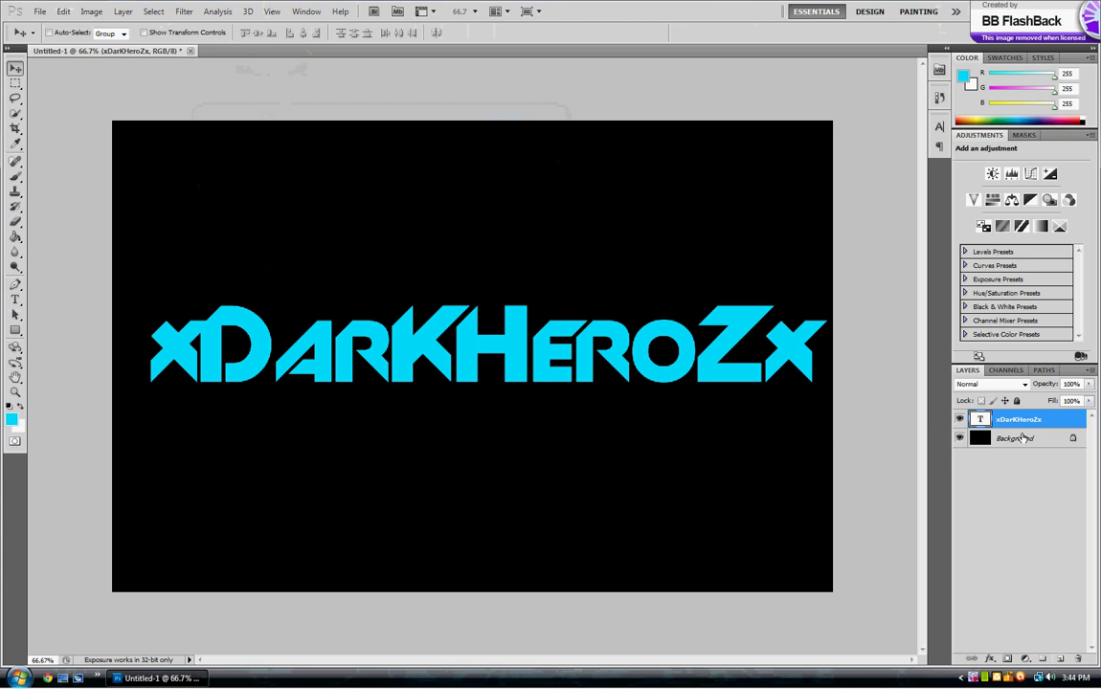
left_click(1000, 437, "shift")
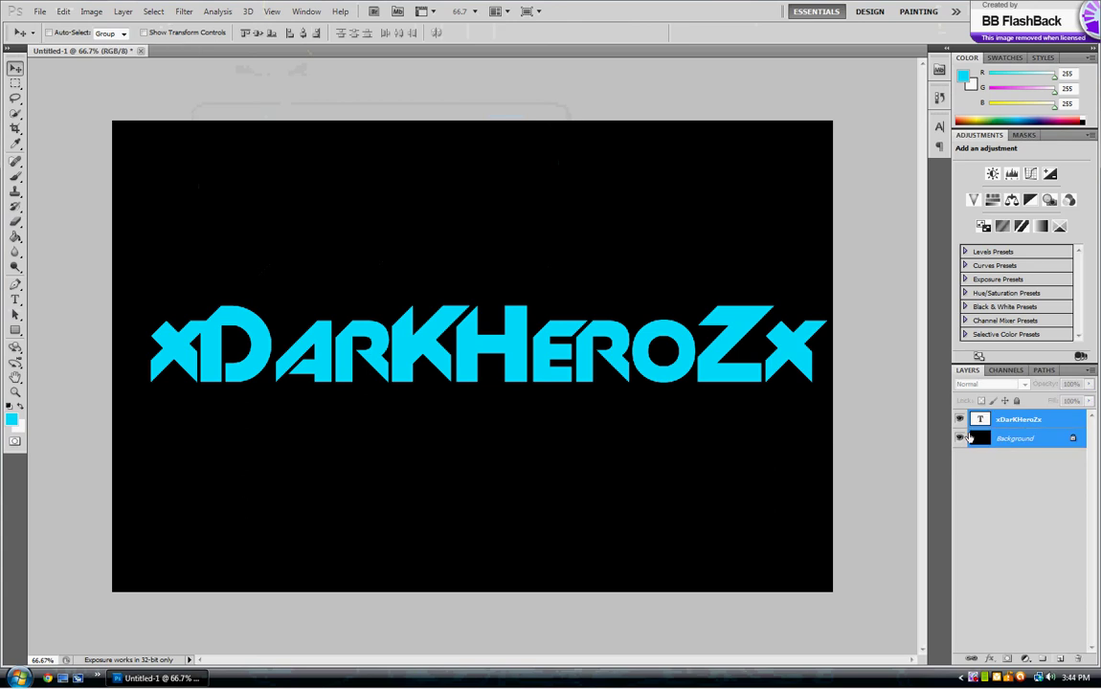
left_click(257, 34)
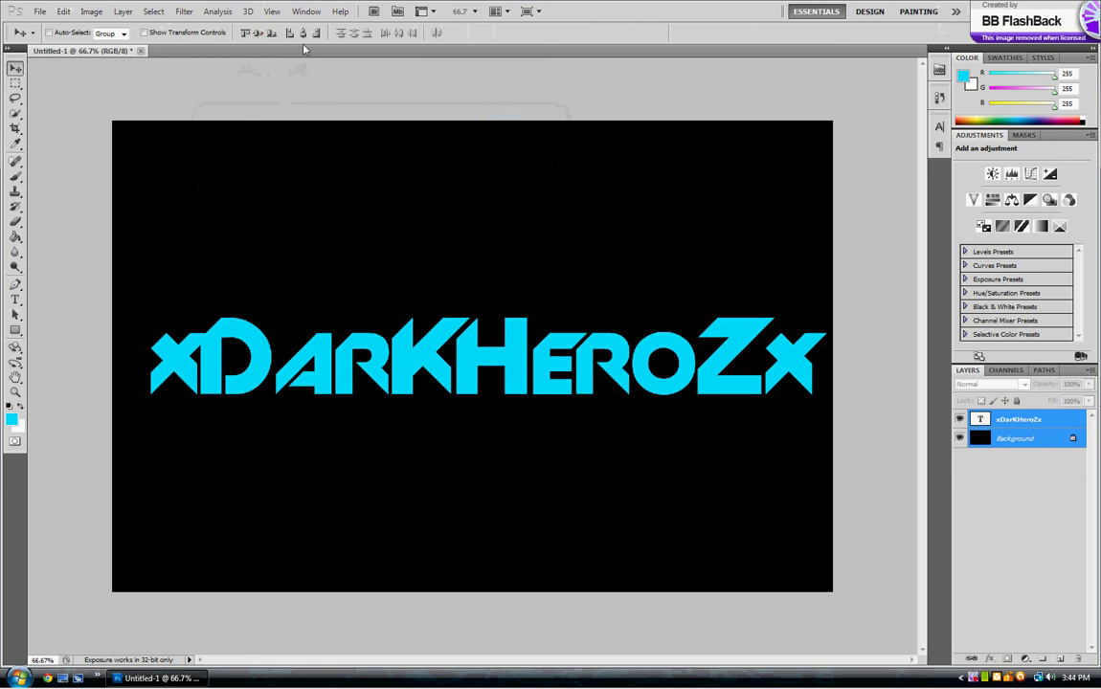
left_click(303, 33)
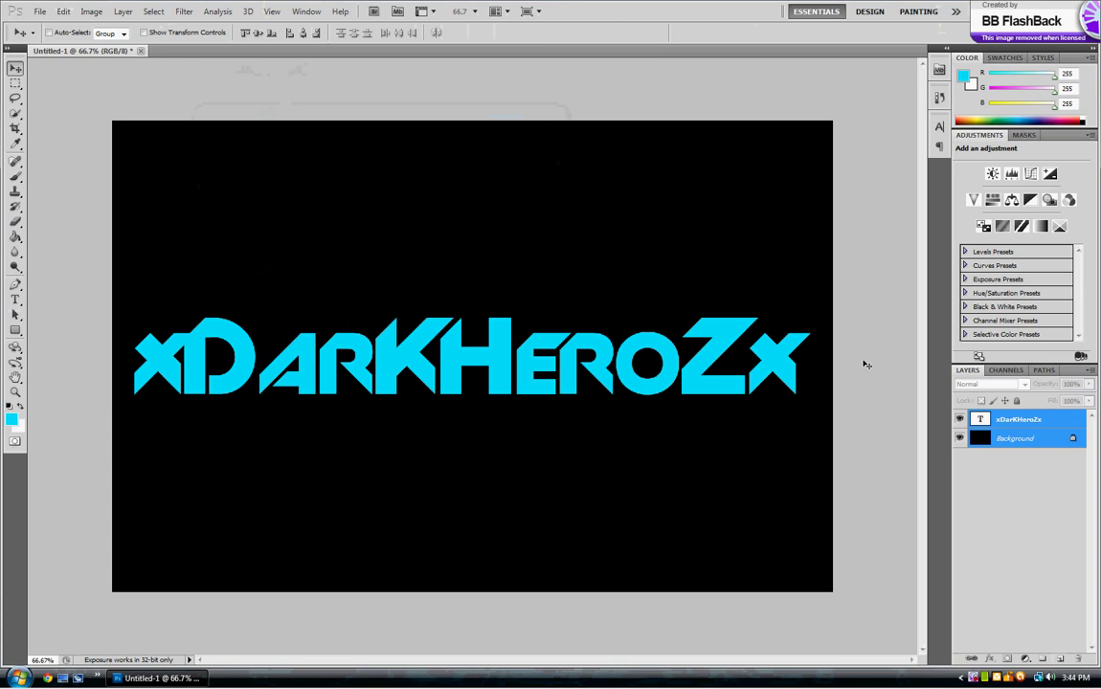
left_click(1011, 491)
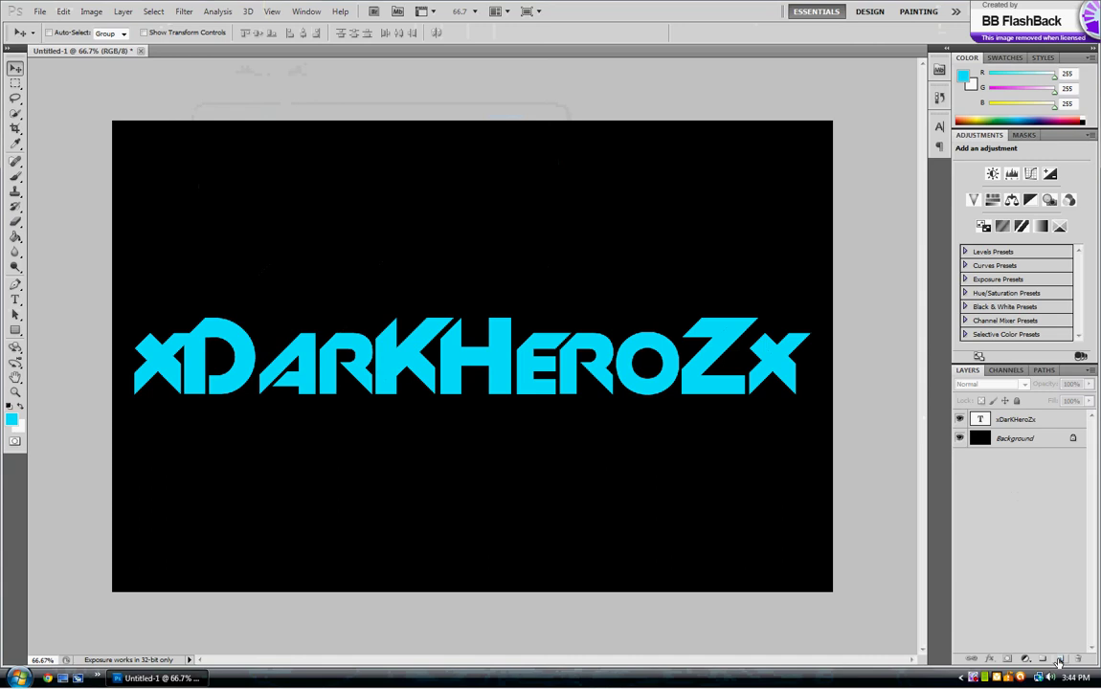
Add Layer 1, render black-and-white clouds on it, and set its blend mode to Color Dodge
left_click(1058, 659)
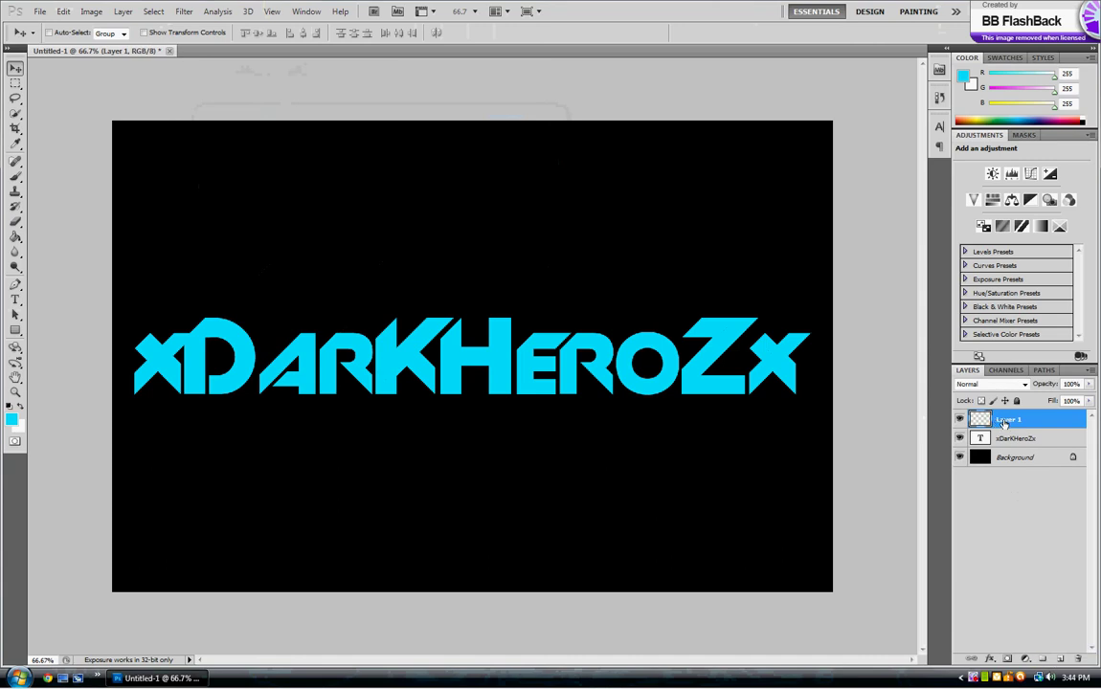
left_click(8, 406)
left_click(183, 11)
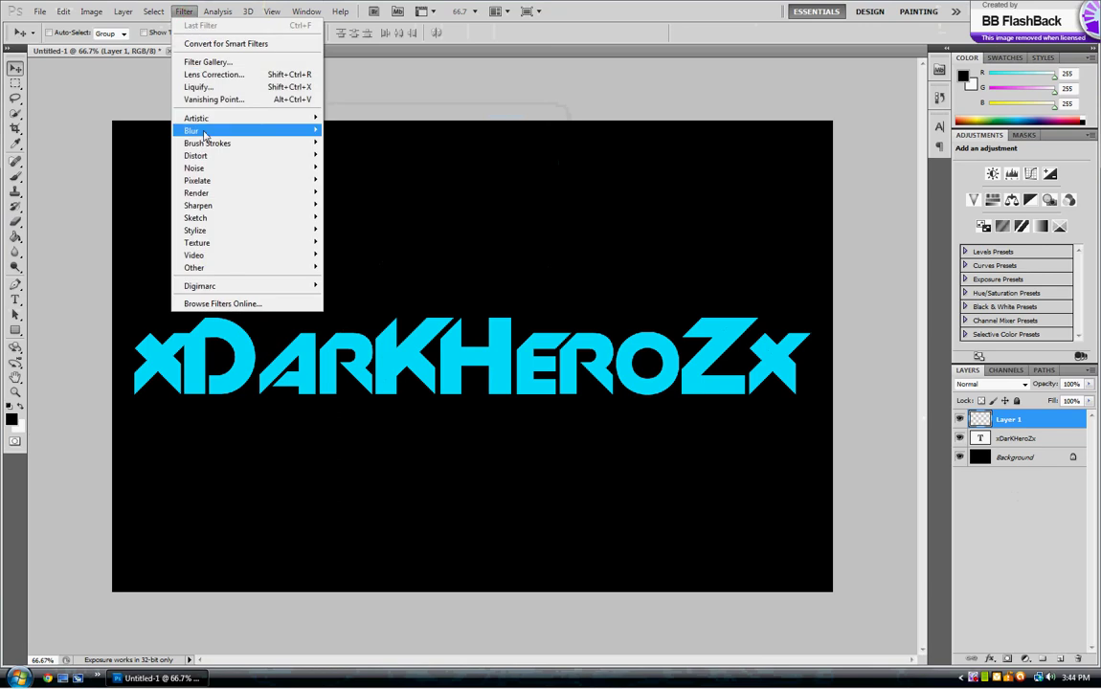
mouse_move(206, 193)
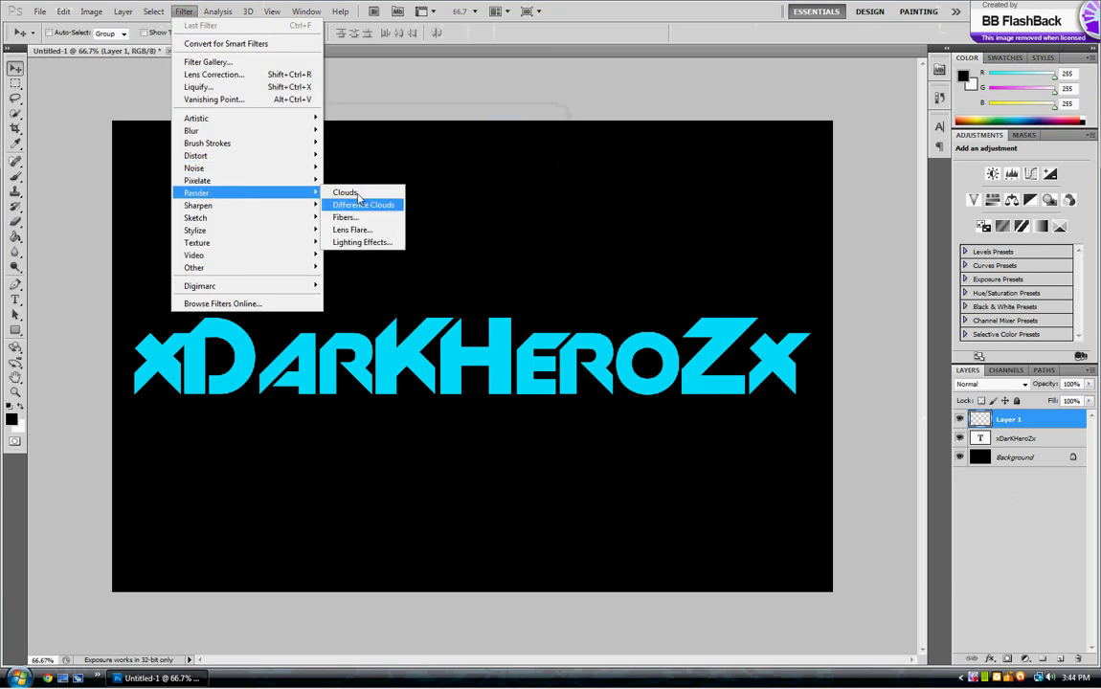
left_click(344, 192)
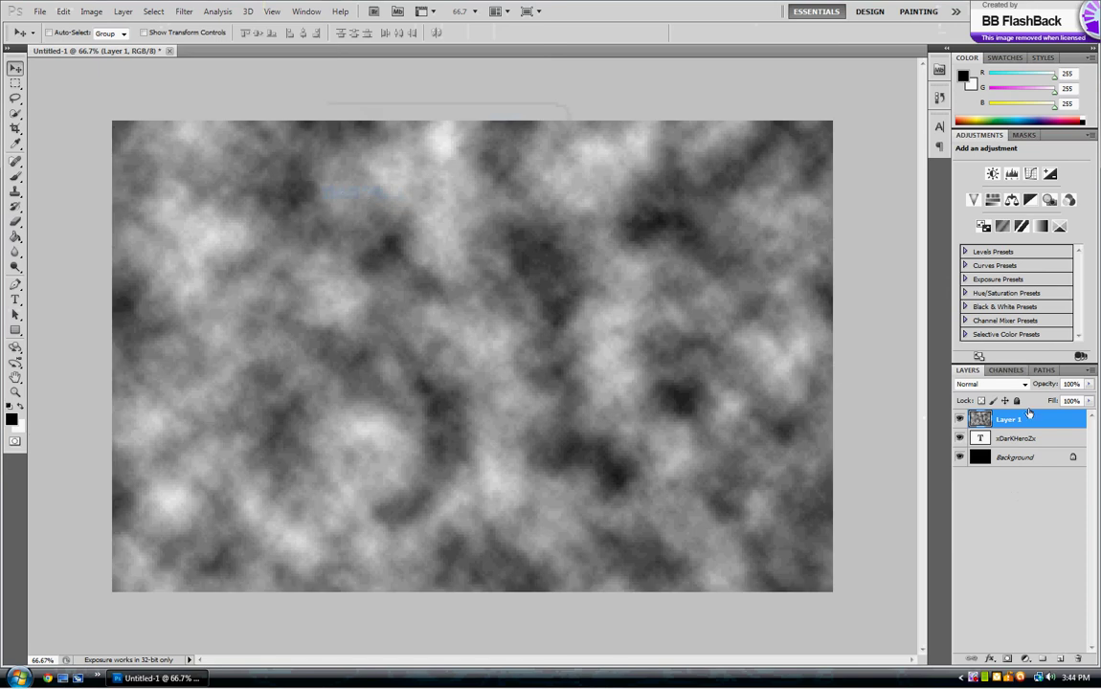
left_click(1005, 384)
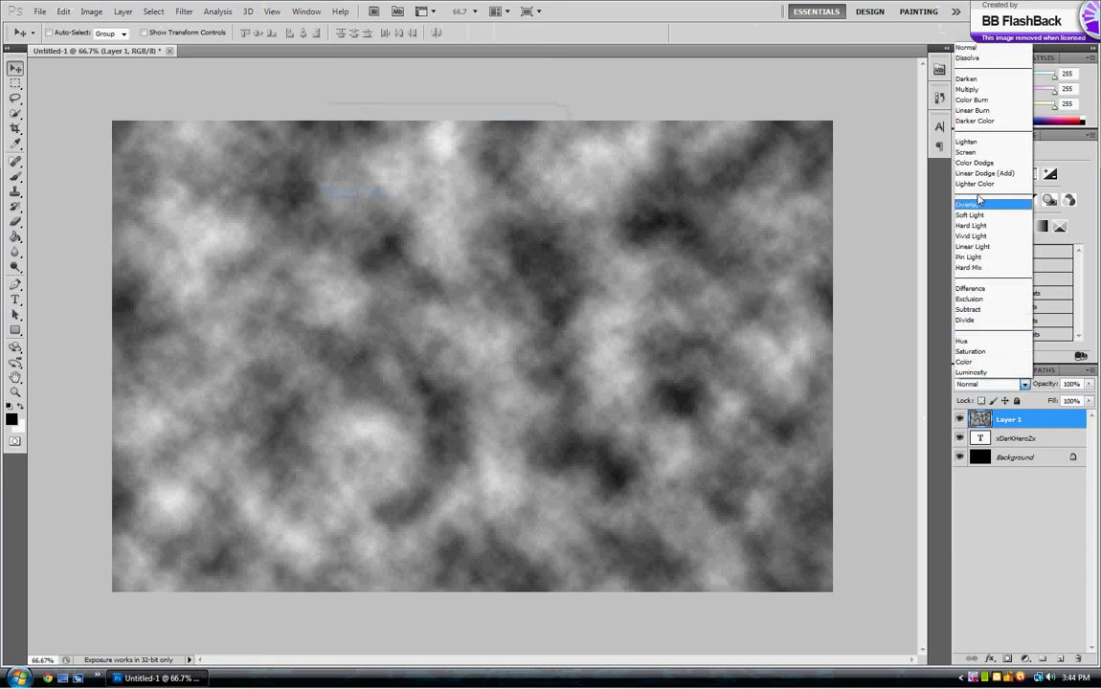
left_click(978, 163)
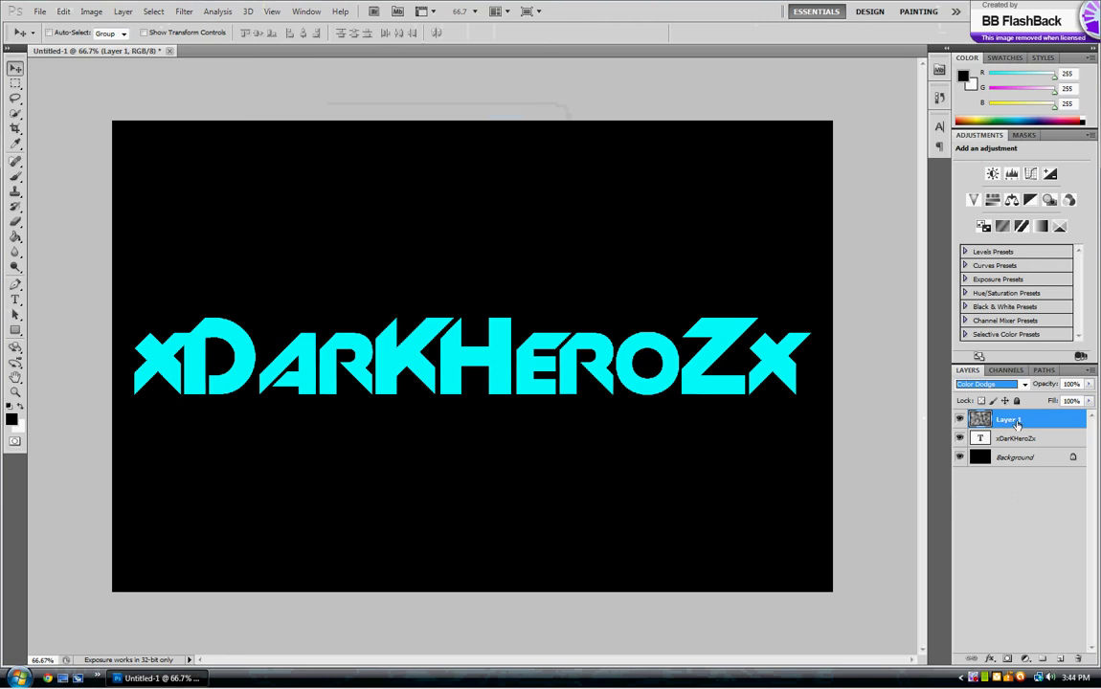
Apply the Chrome sketch filter to the clouds with Detail 5 and Smoothness 9
left_click(183, 12)
mouse_move(206, 218)
left_click(360, 245)
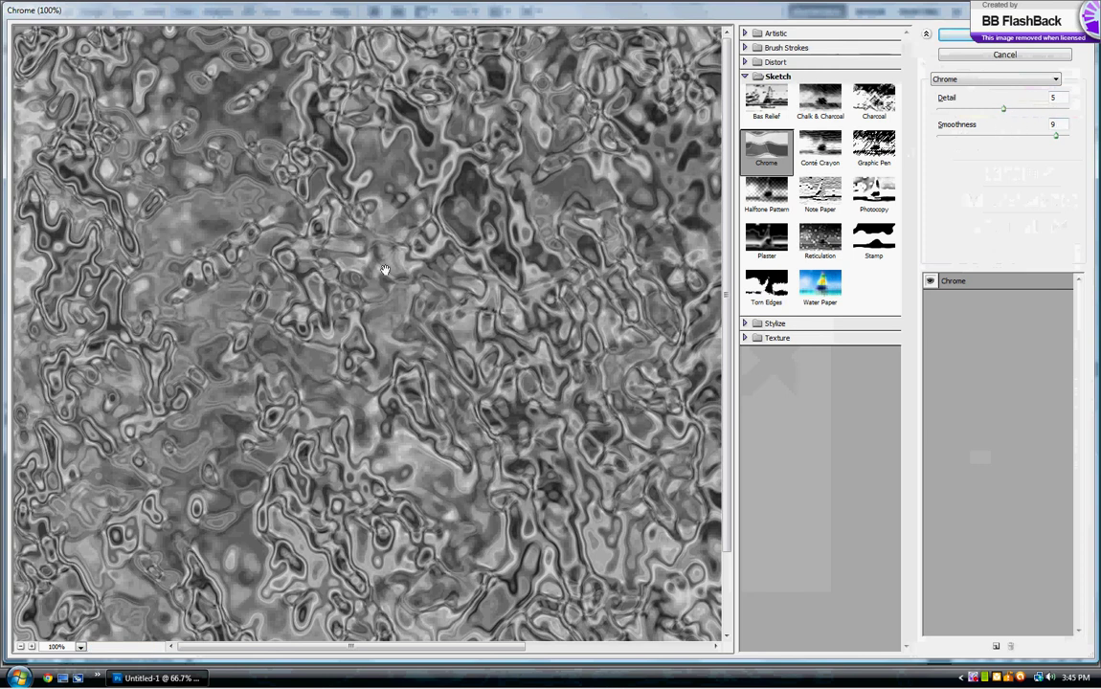
left_click(1011, 40)
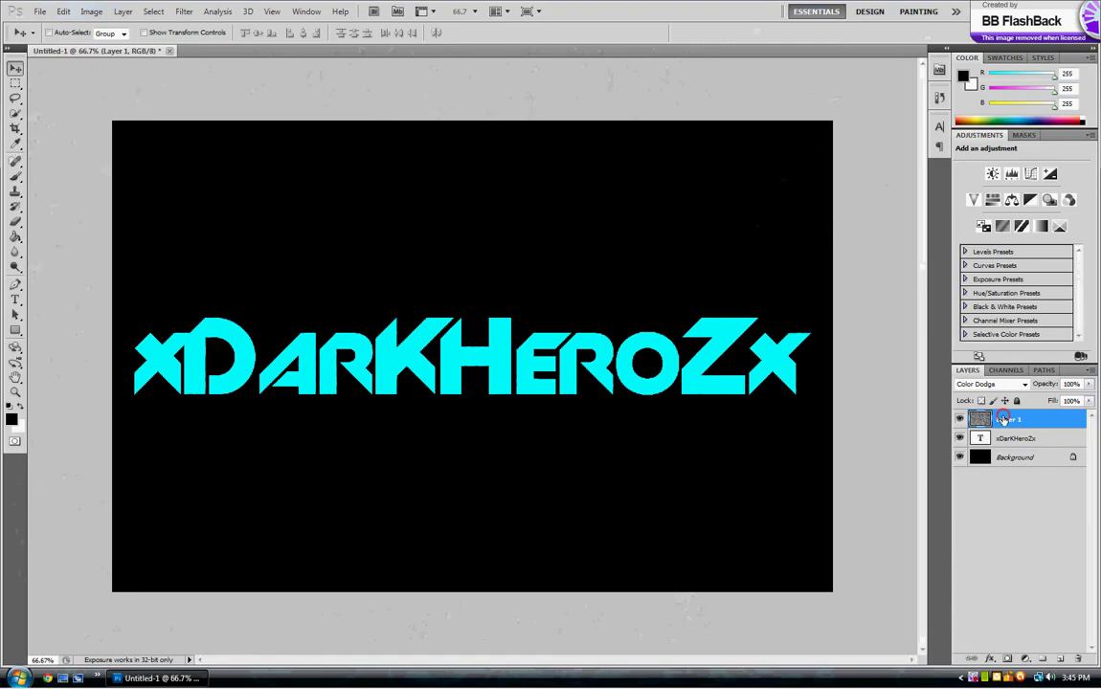
Duplicate the xDarkHeroZx text layer
left_click(1024, 439)
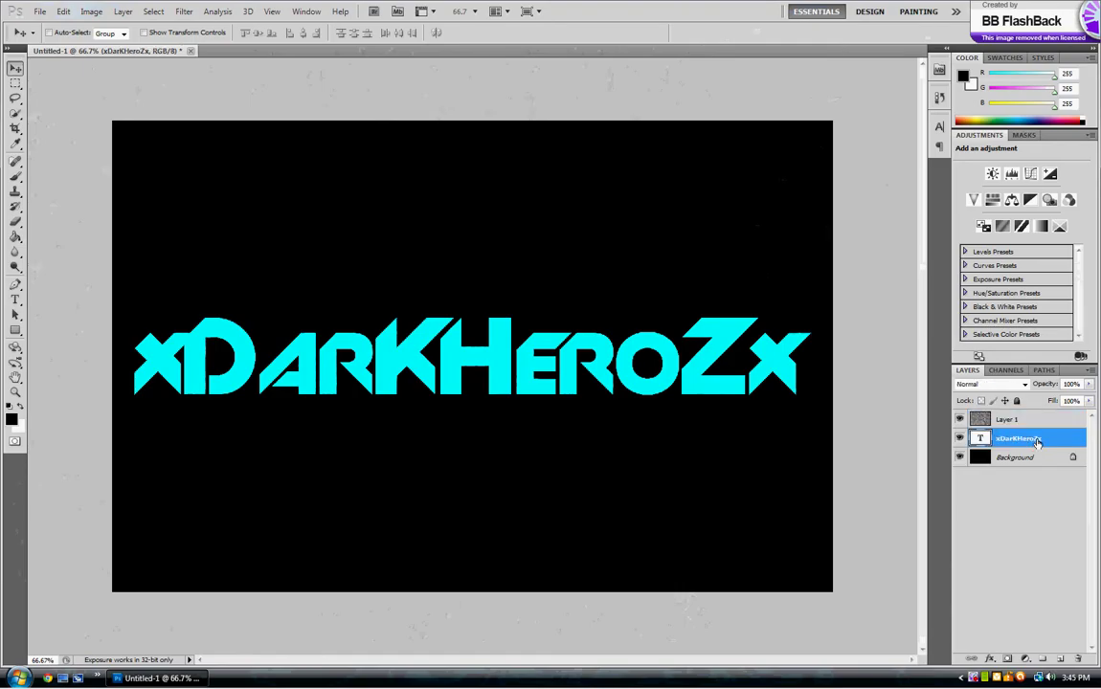
right_click(1031, 441)
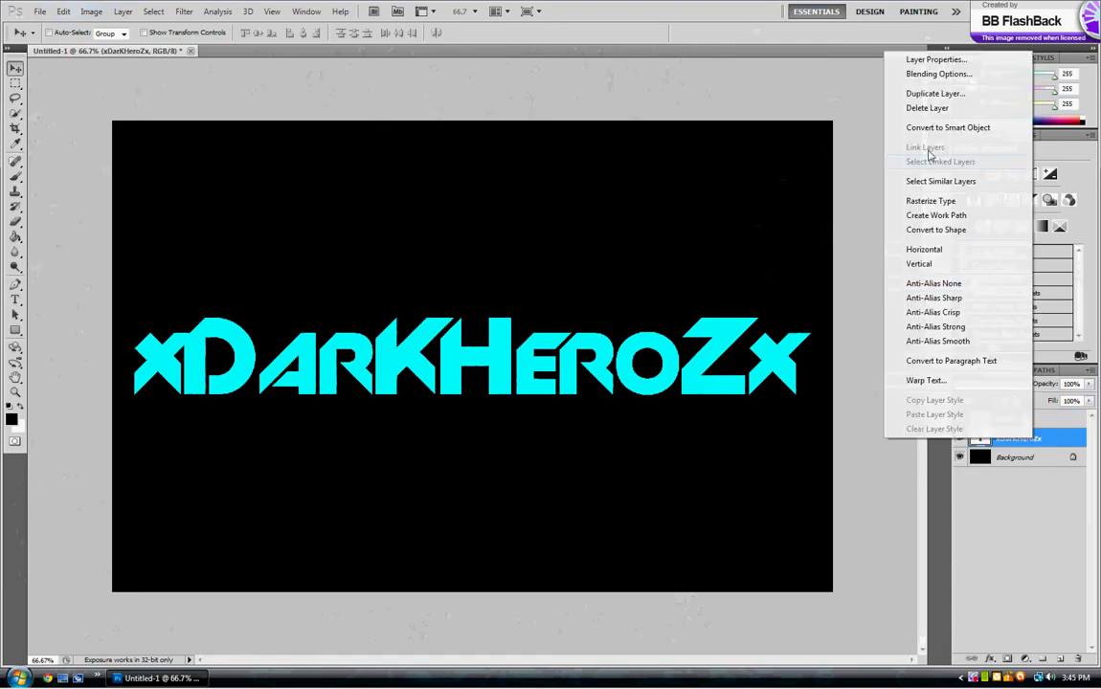
left_click(933, 92)
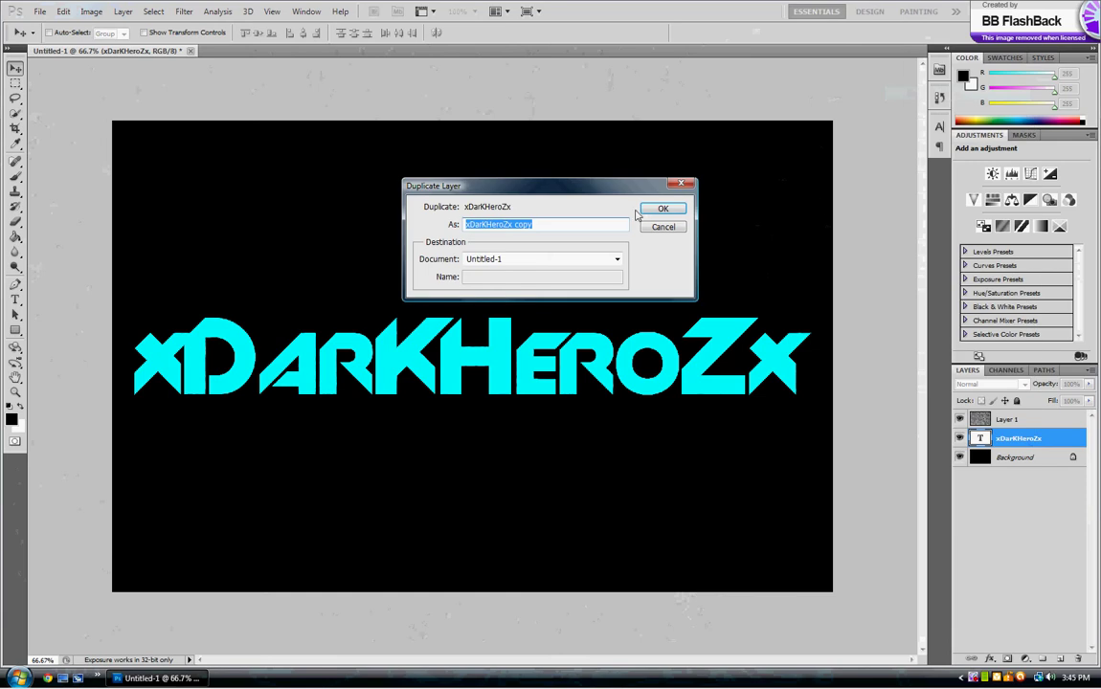
left_click(659, 209)
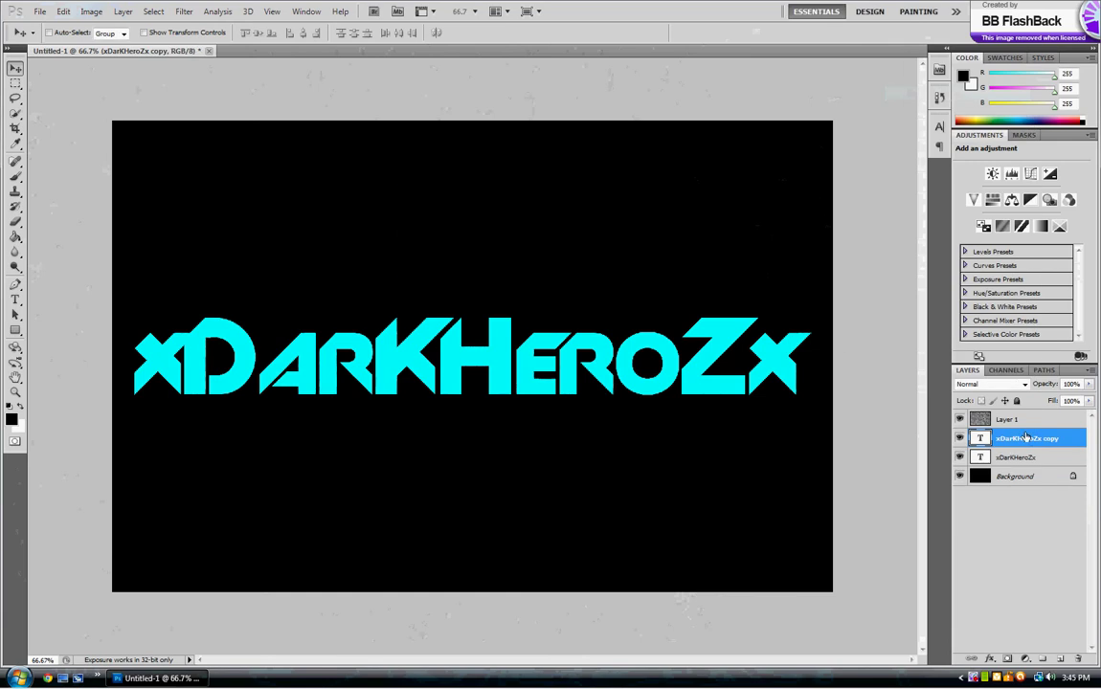
Rasterize the copy, make three more copies with Ctrl+J, and select copy 2
right_click(1026, 437)
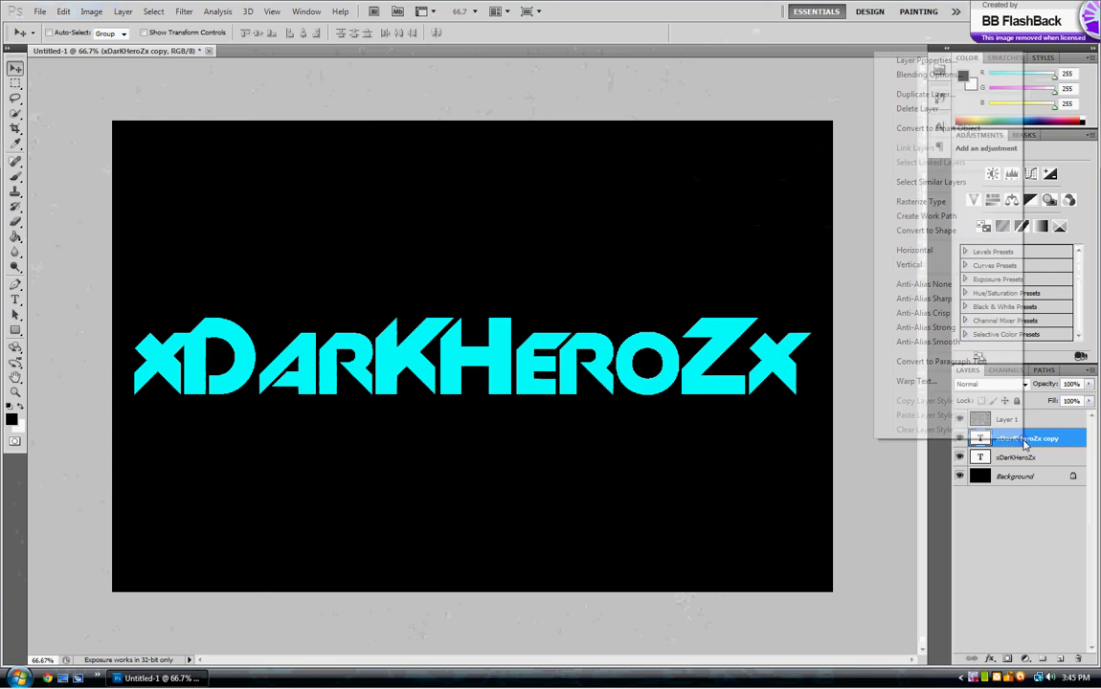
left_click(921, 202)
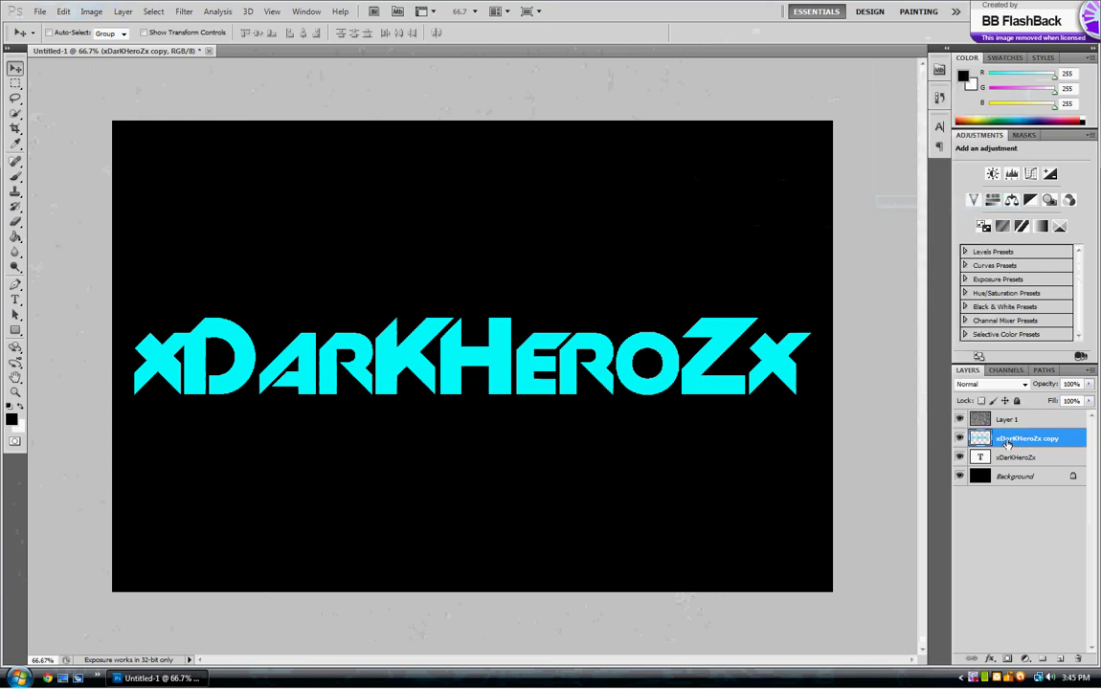
key("ctrl+j")
key("ctrl+j")
key("ctrl+j")
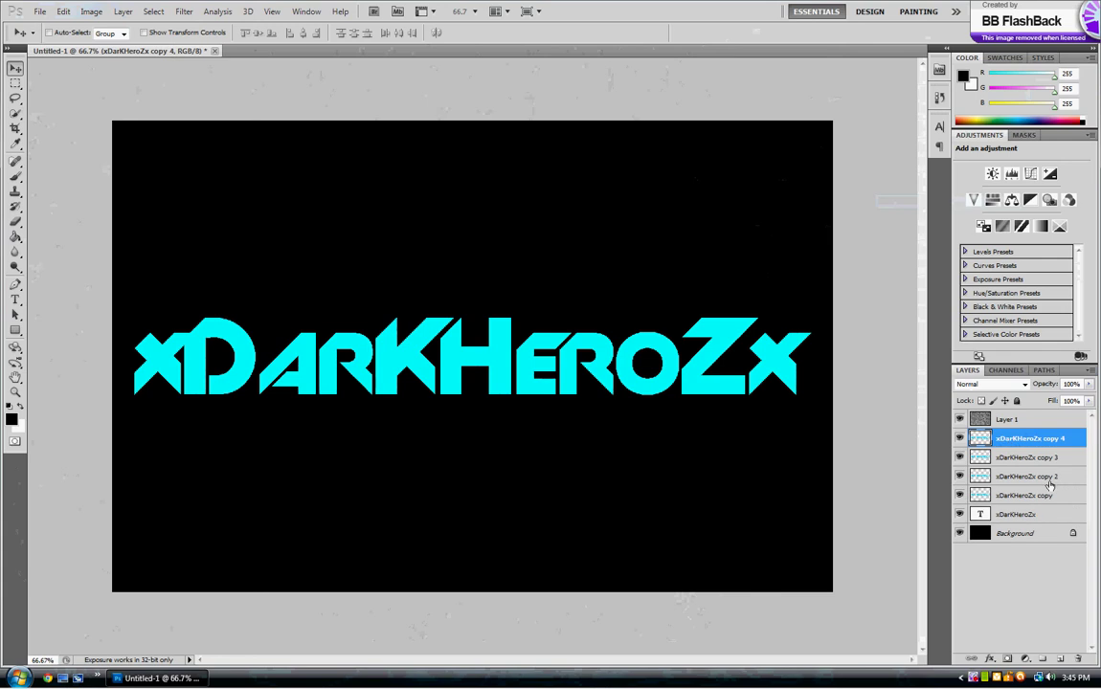
left_click(1022, 478)
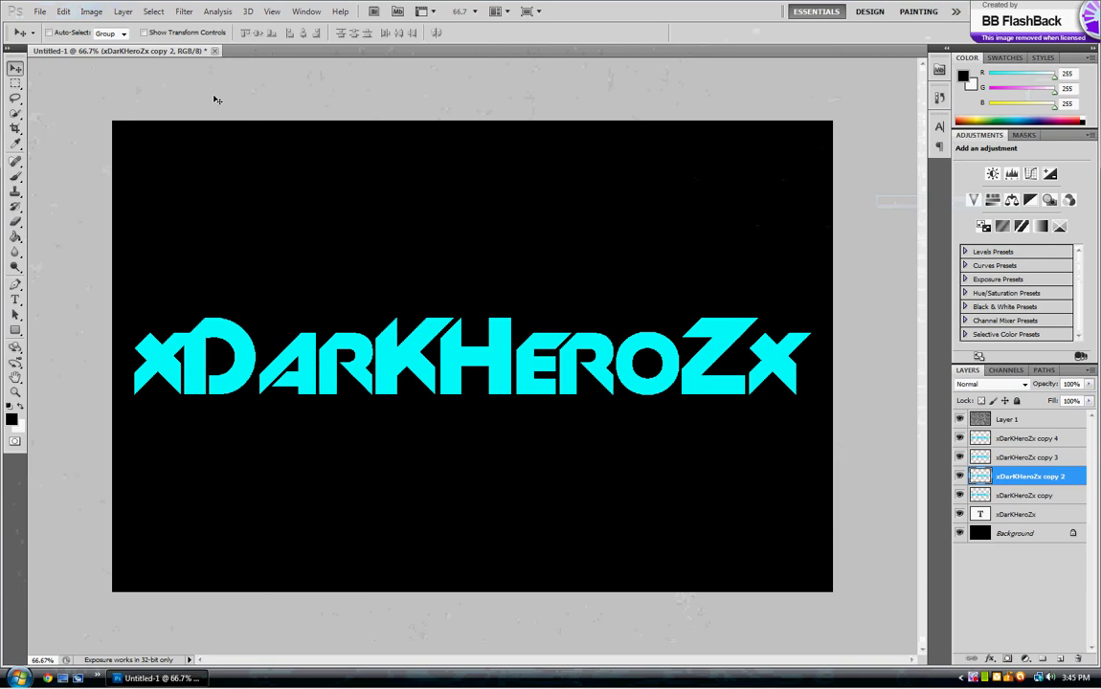
Motion-blur xDarkHeroZx copy 2 by 279 px at a 0° angle
left_click(181, 13)
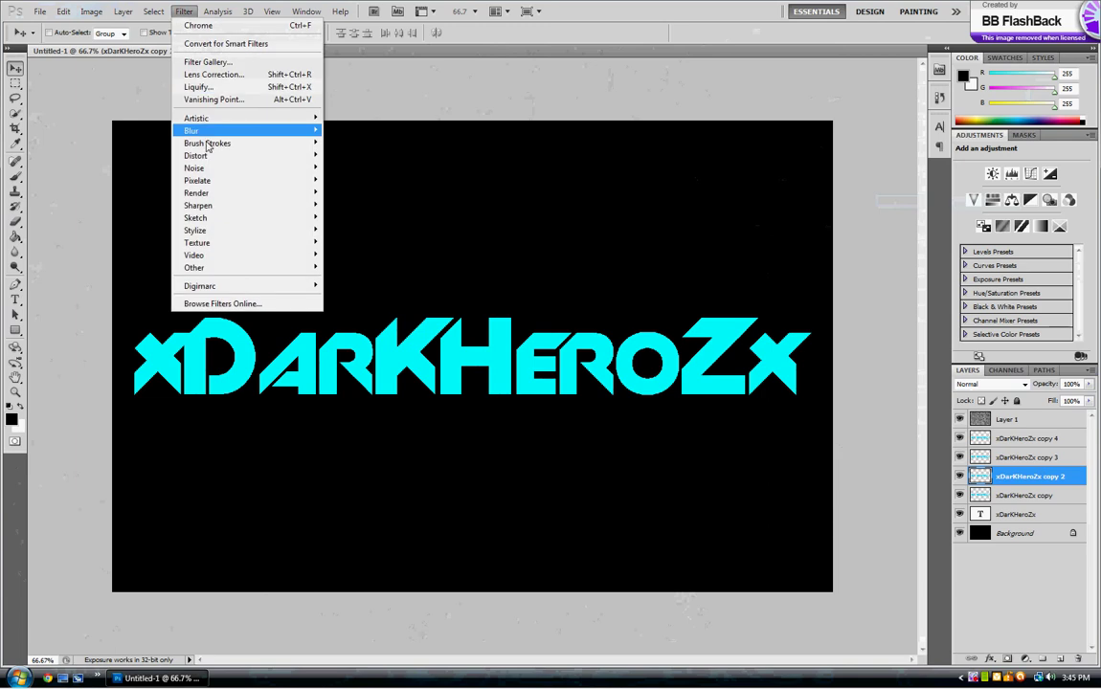
mouse_move(278, 132)
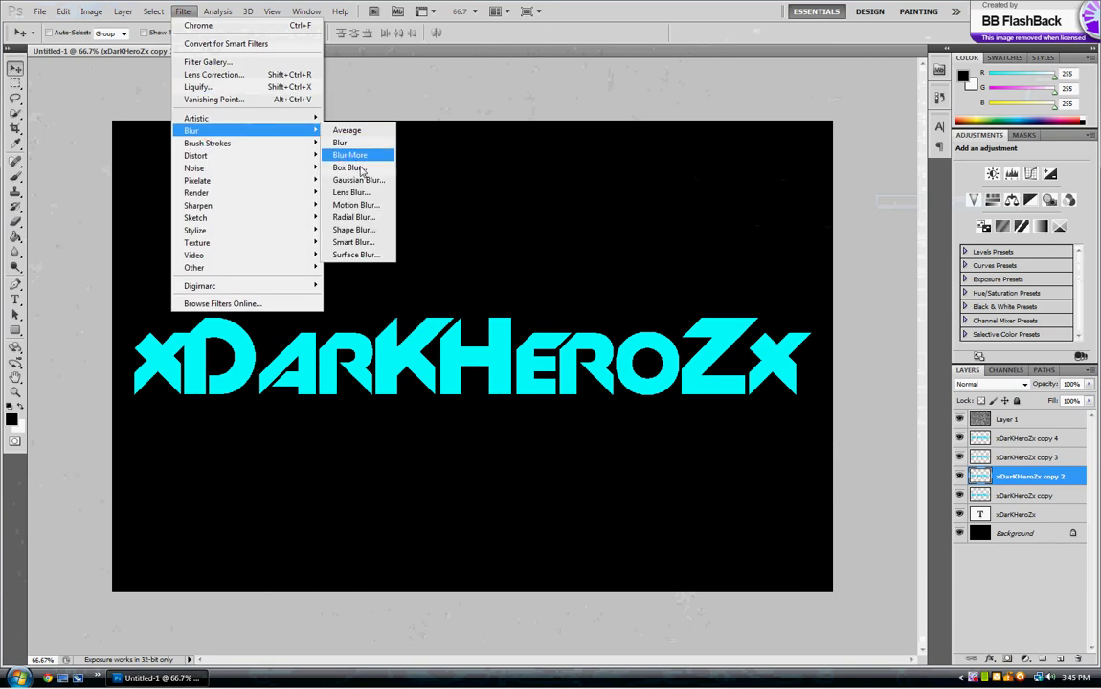
left_click(362, 205)
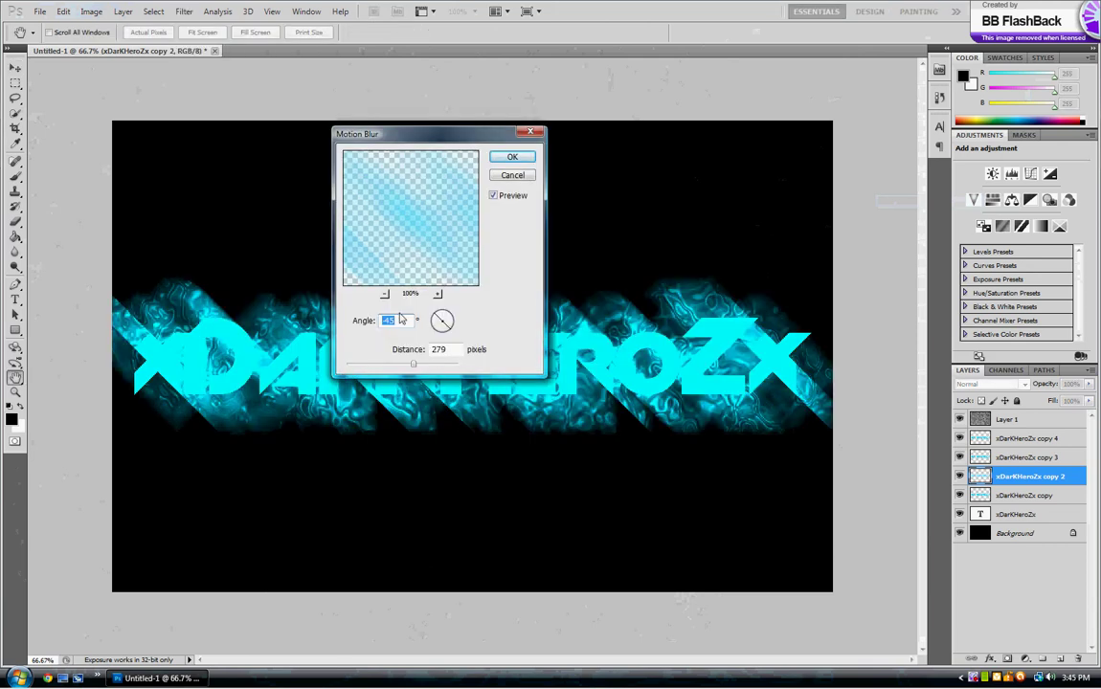
type("0")
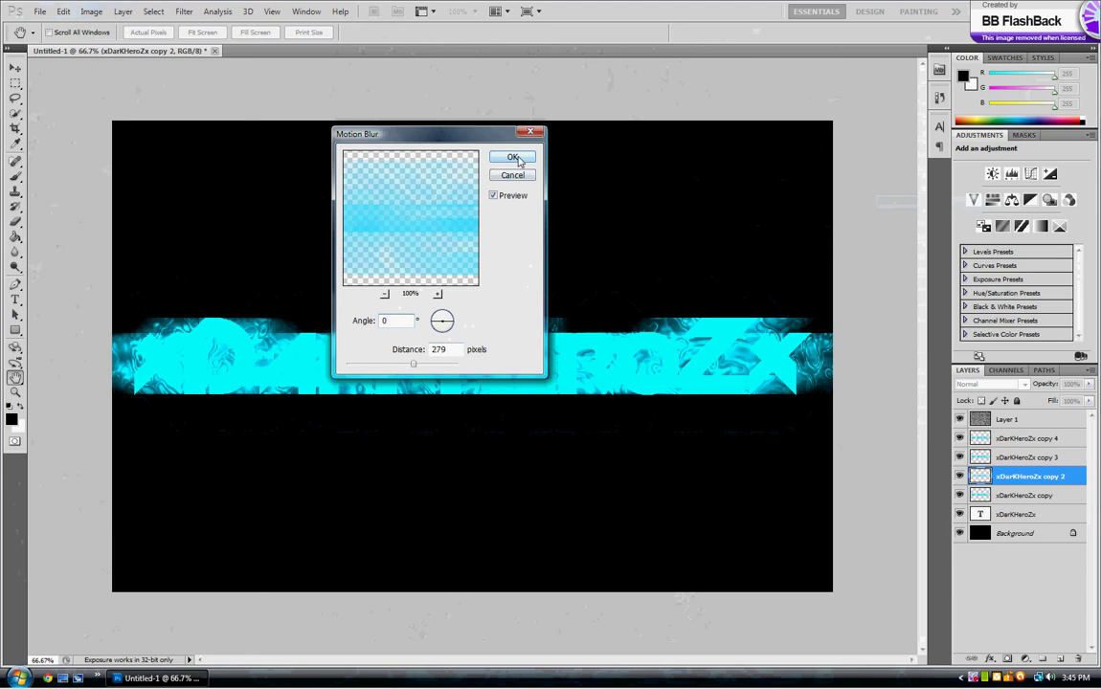
left_click(514, 158)
Motion-blur xDarkHeroZx copy 3 by 279 px at a 45° angle
left_click(1050, 460)
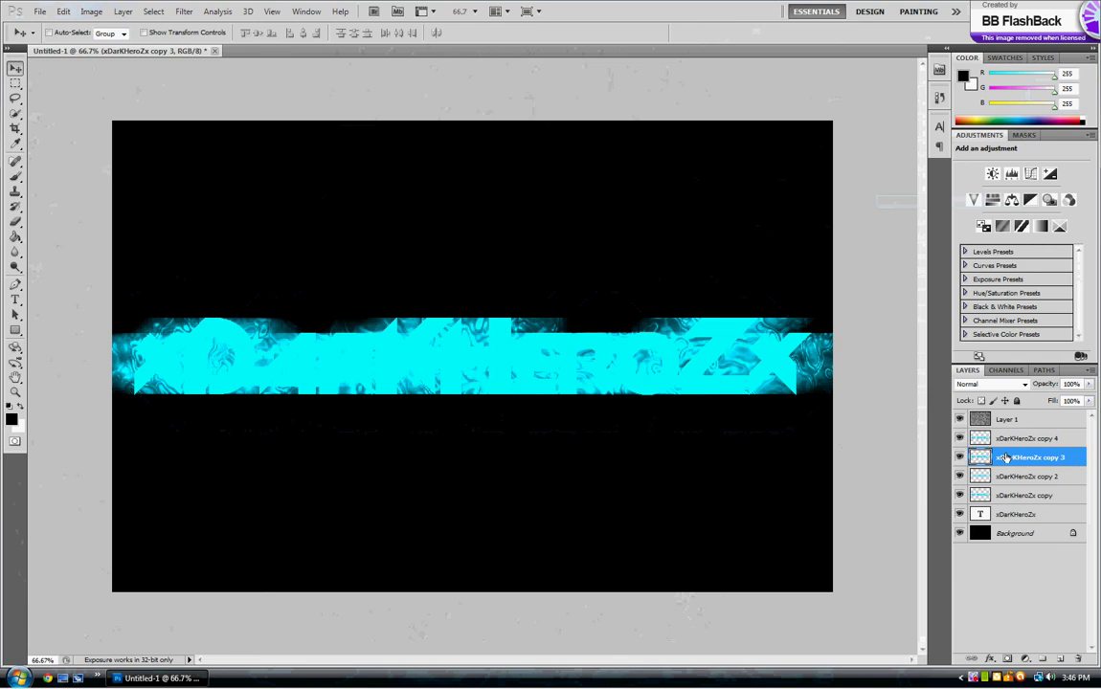
left_click(182, 11)
mouse_move(217, 129)
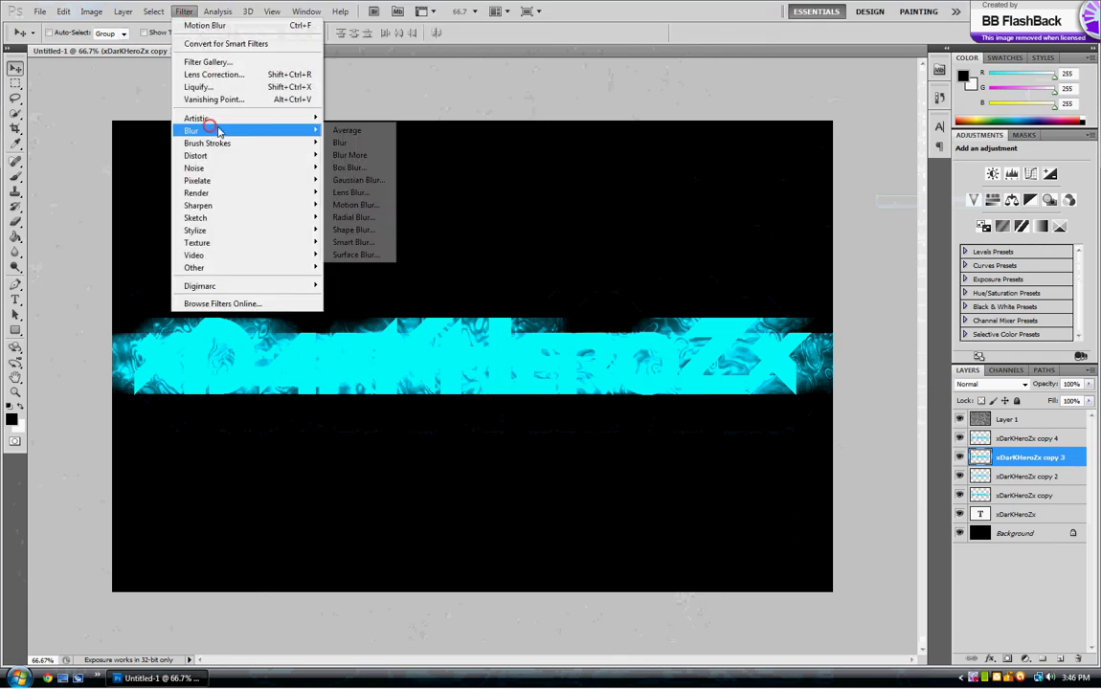
left_click(364, 205)
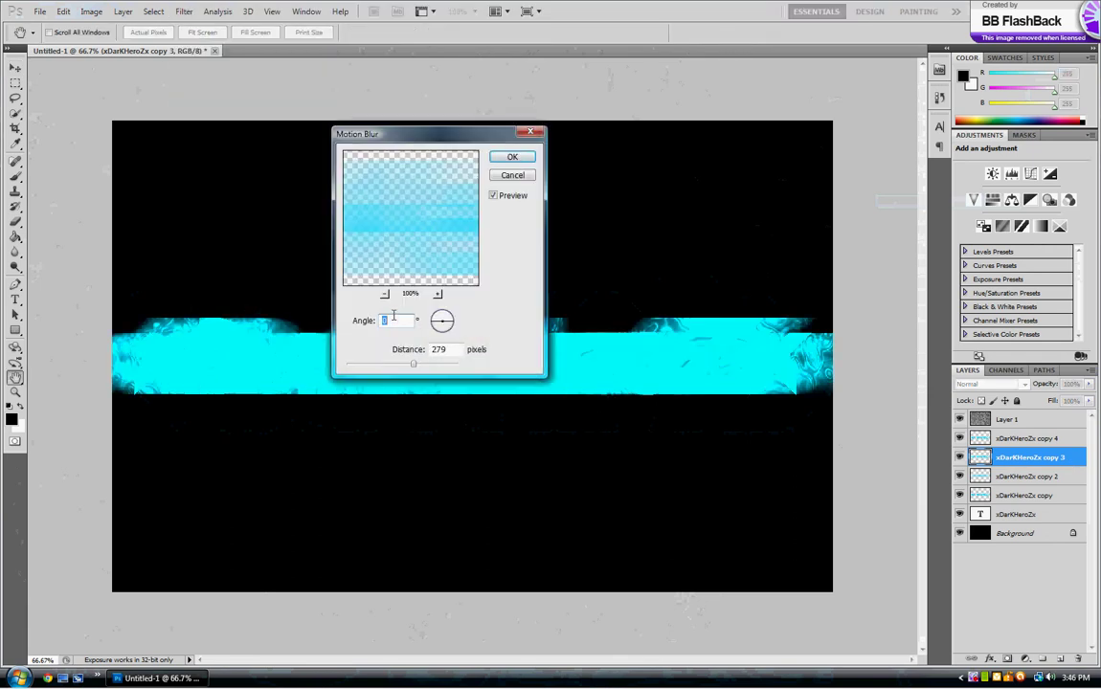
type("45")
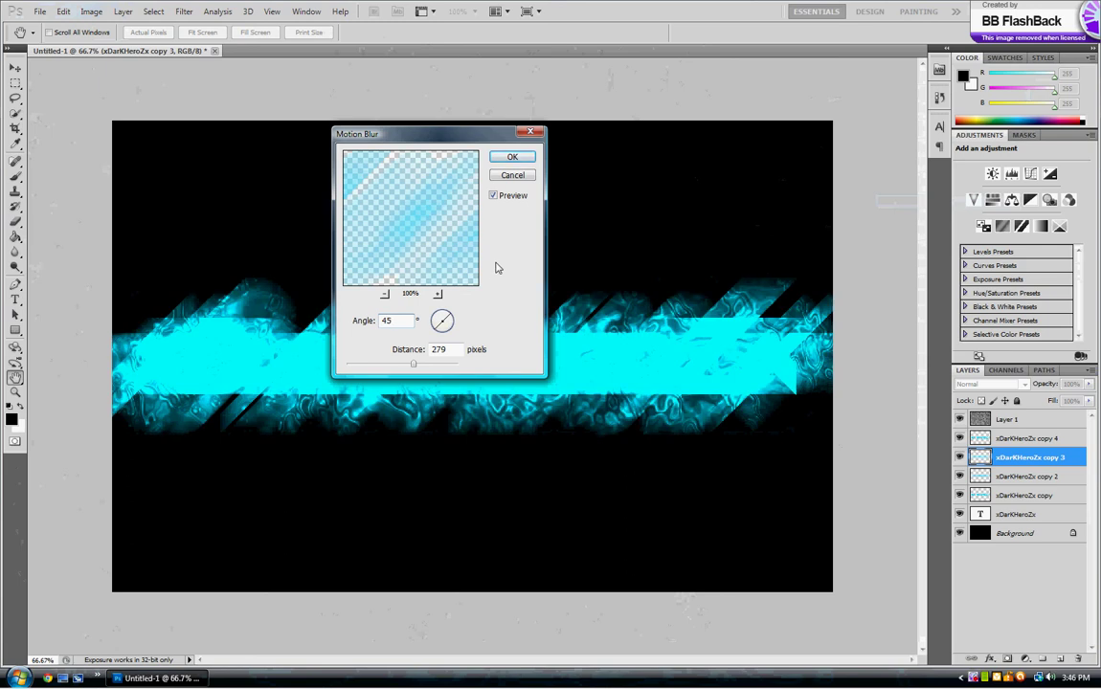
left_click(505, 157)
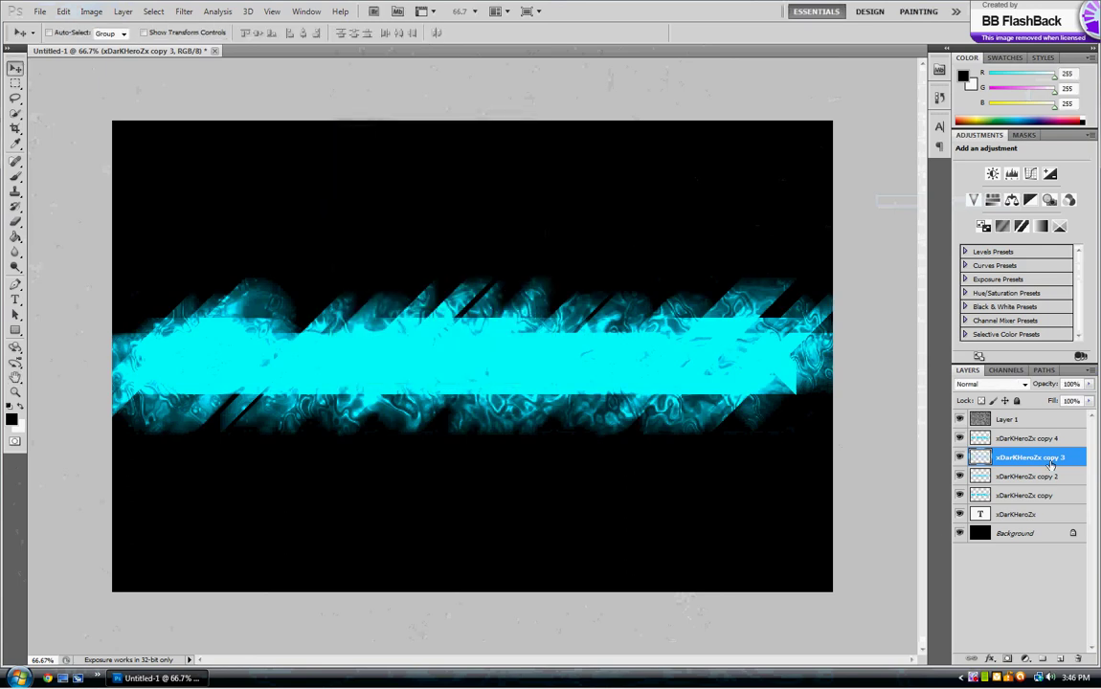
Motion-blur xDarkHeroZx copy 4 by 279 px at a -45° angle
left_click(1014, 439)
left_click(182, 11)
mouse_move(240, 132)
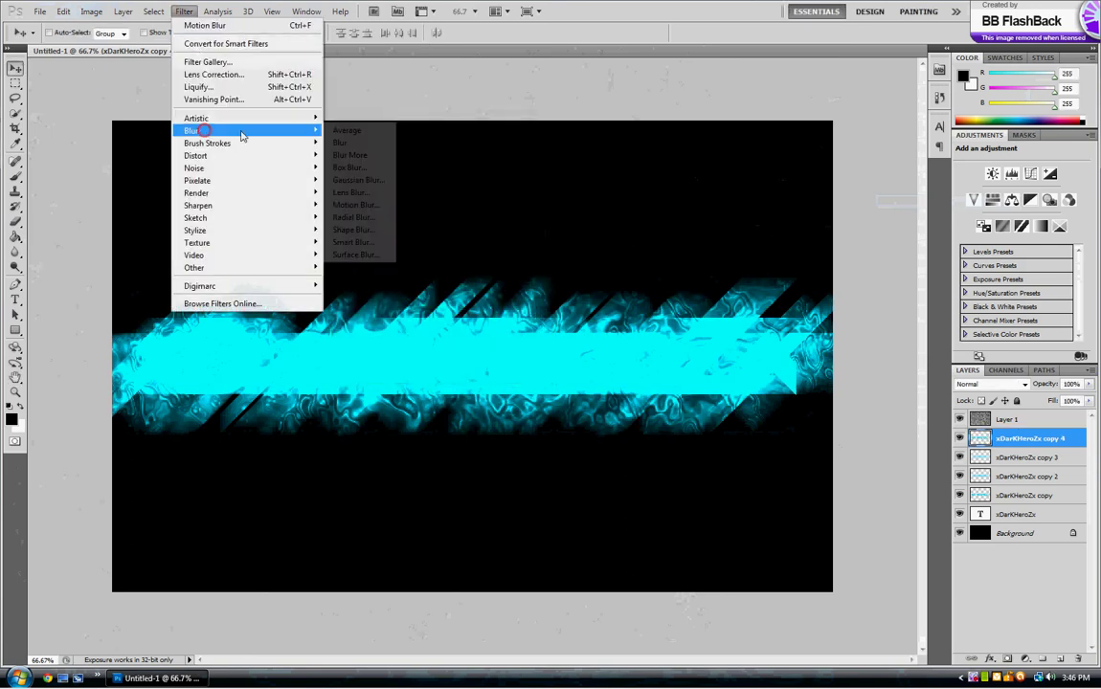
left_click(356, 205)
type("-45")
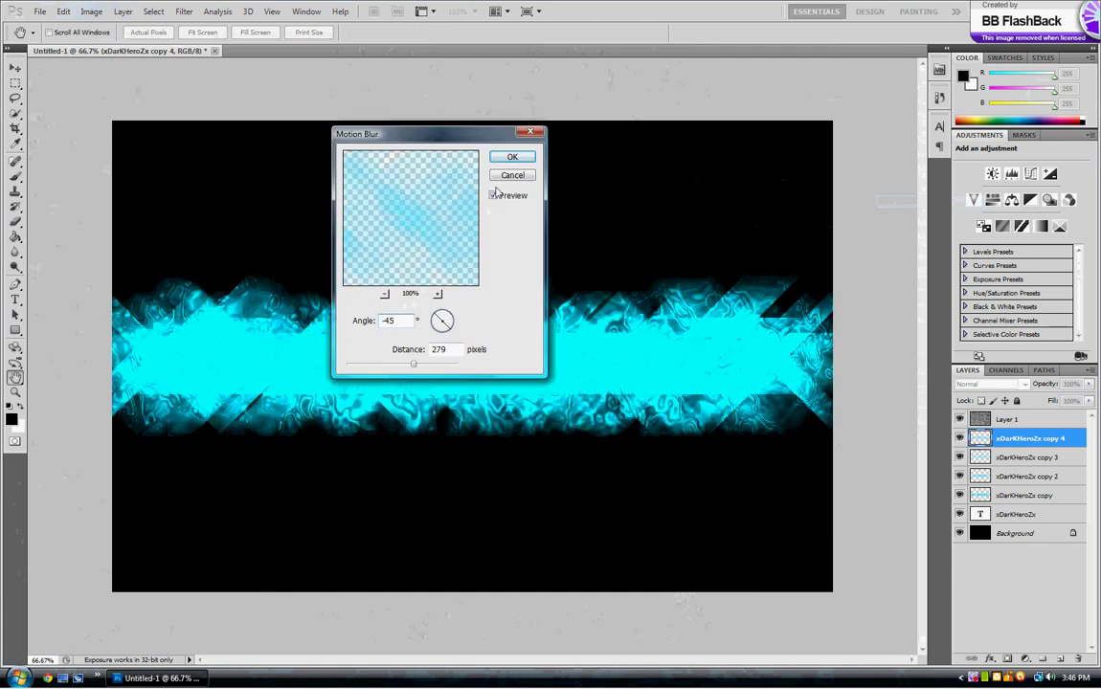
left_click(514, 158)
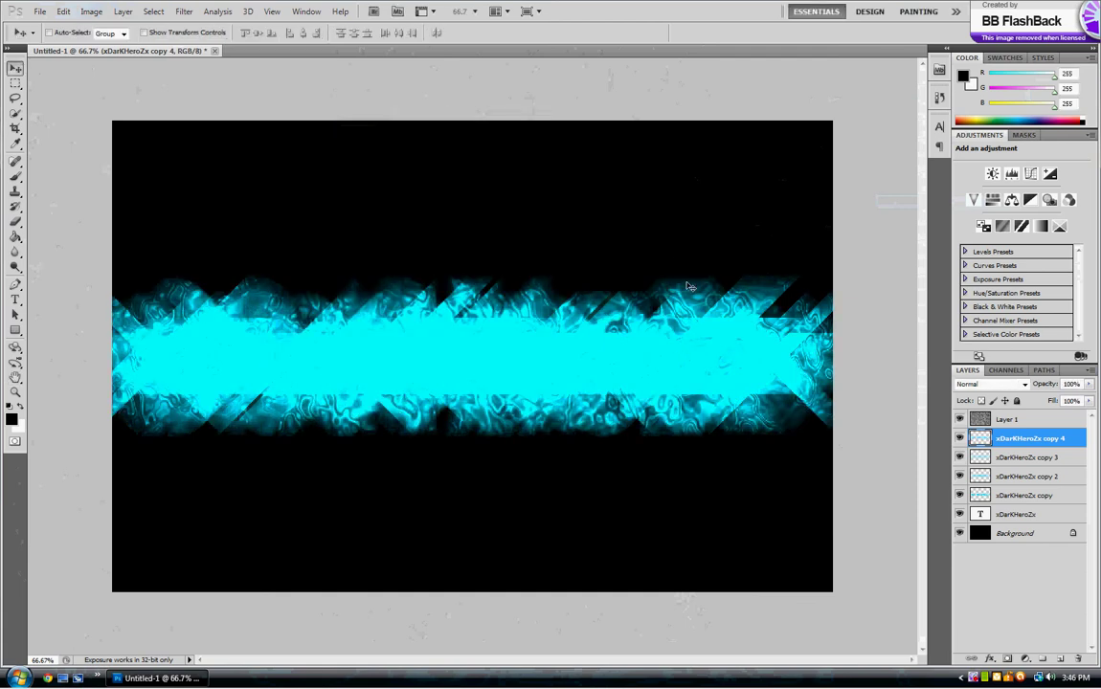
Apply a Gaussian Blur with a 77.7 pixel radius to the first xDarkHeroZx copy layer
left_click(1018, 497)
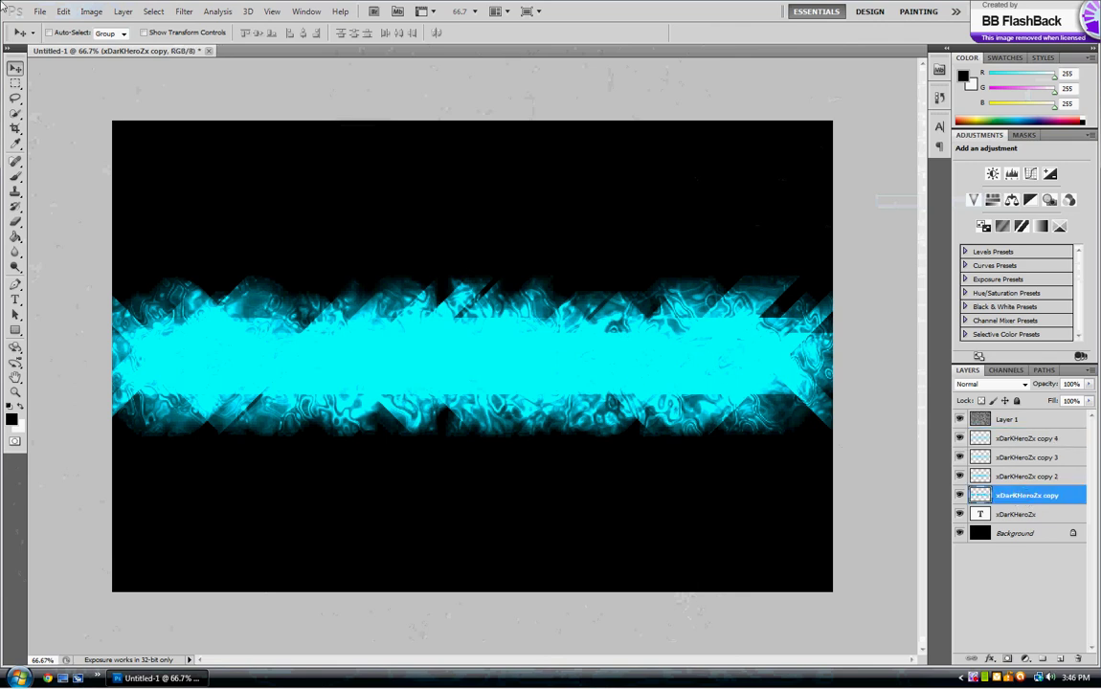
left_click(182, 11)
mouse_move(265, 134)
left_click(352, 179)
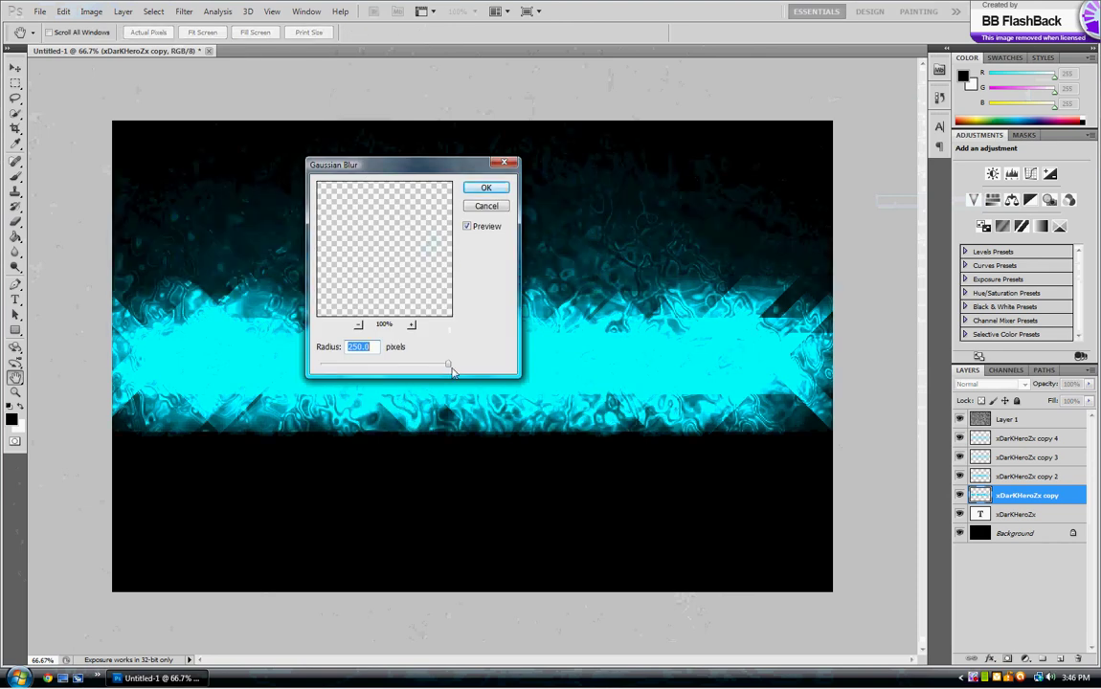
left_click_drag(446, 367, 426, 369)
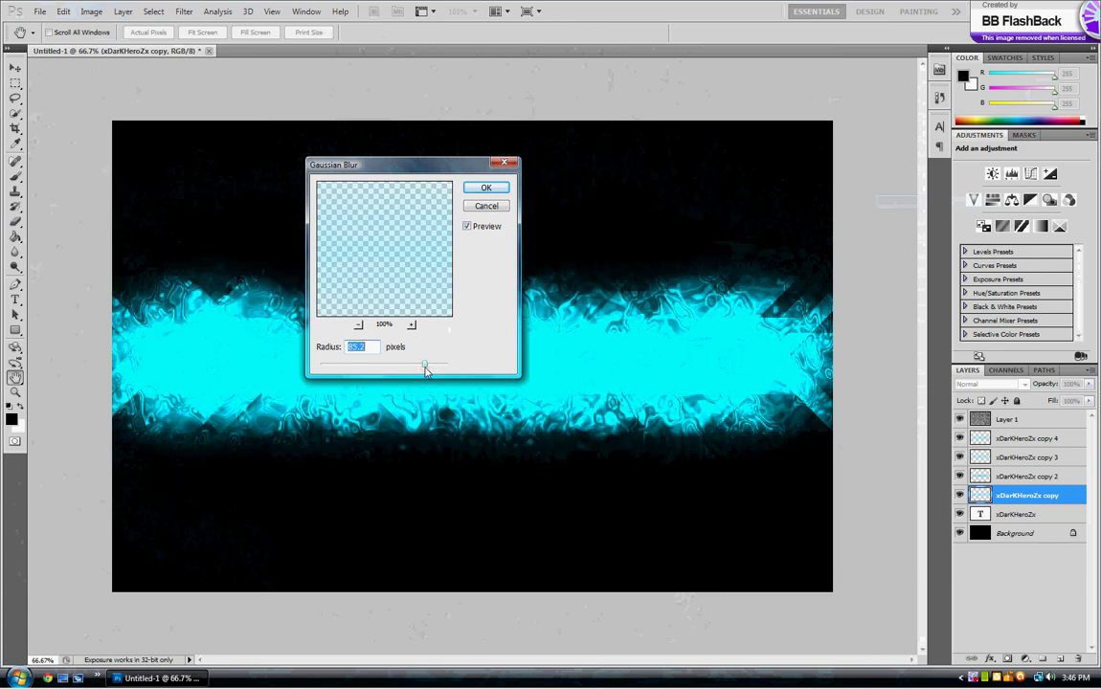
left_click(486, 188)
Move the xDarkHeroZx type layer above all its blurred copies and recolour its letters black
left_click(1020, 519)
left_click_drag(1013, 518, 1005, 431)
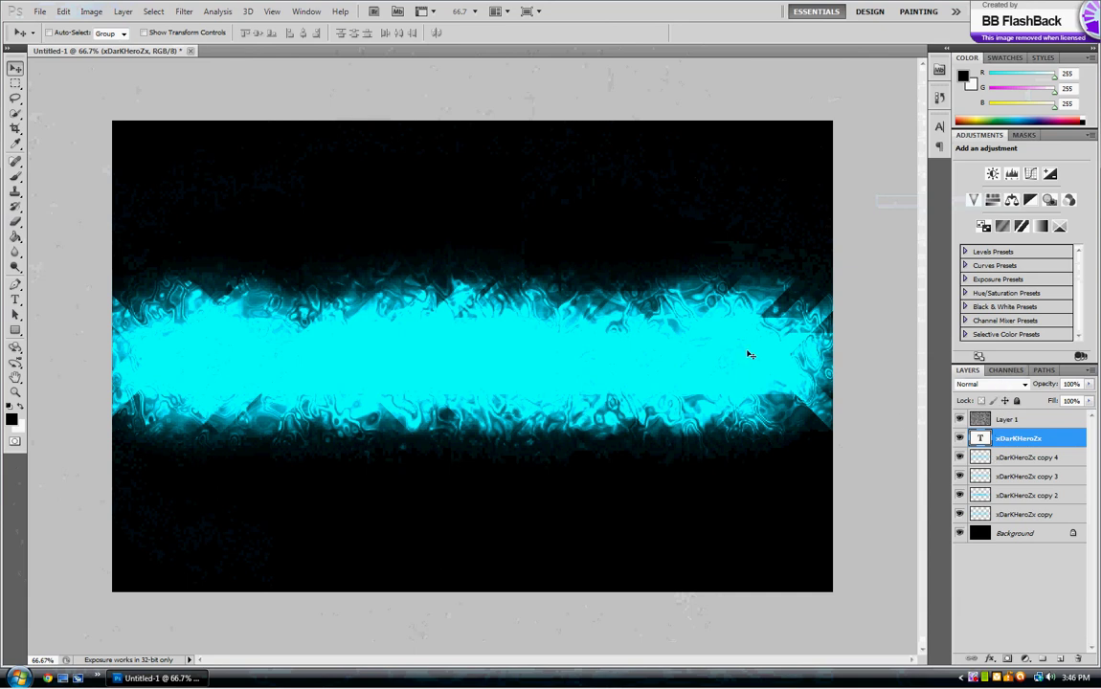
left_click(15, 300)
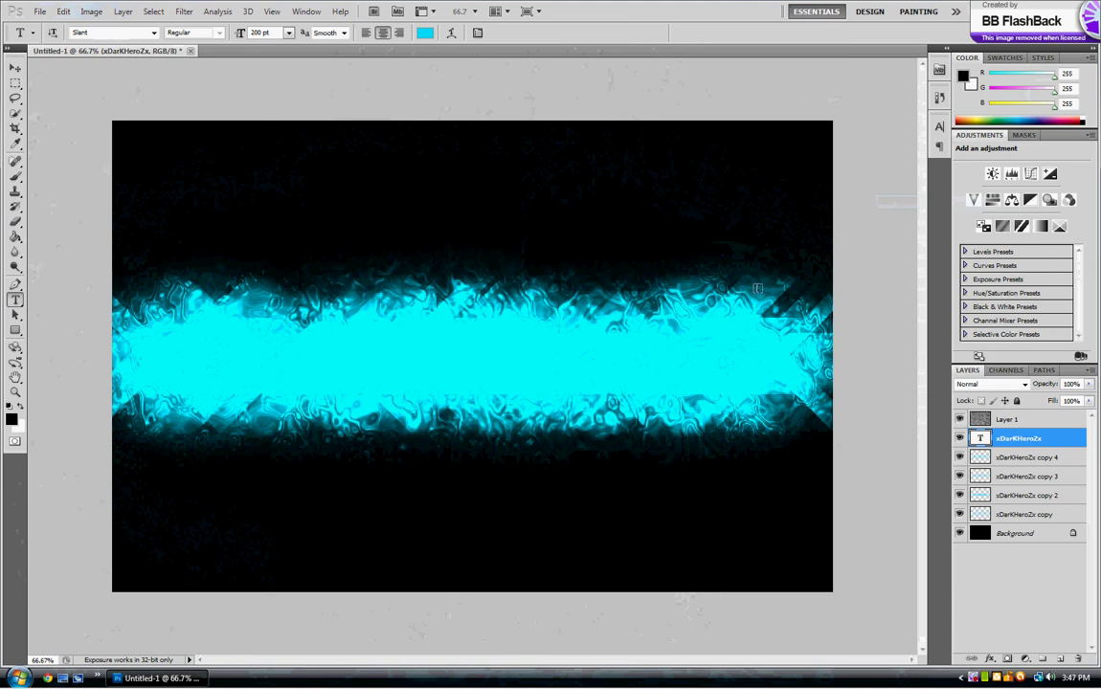
left_click_drag(782, 363, 123, 372)
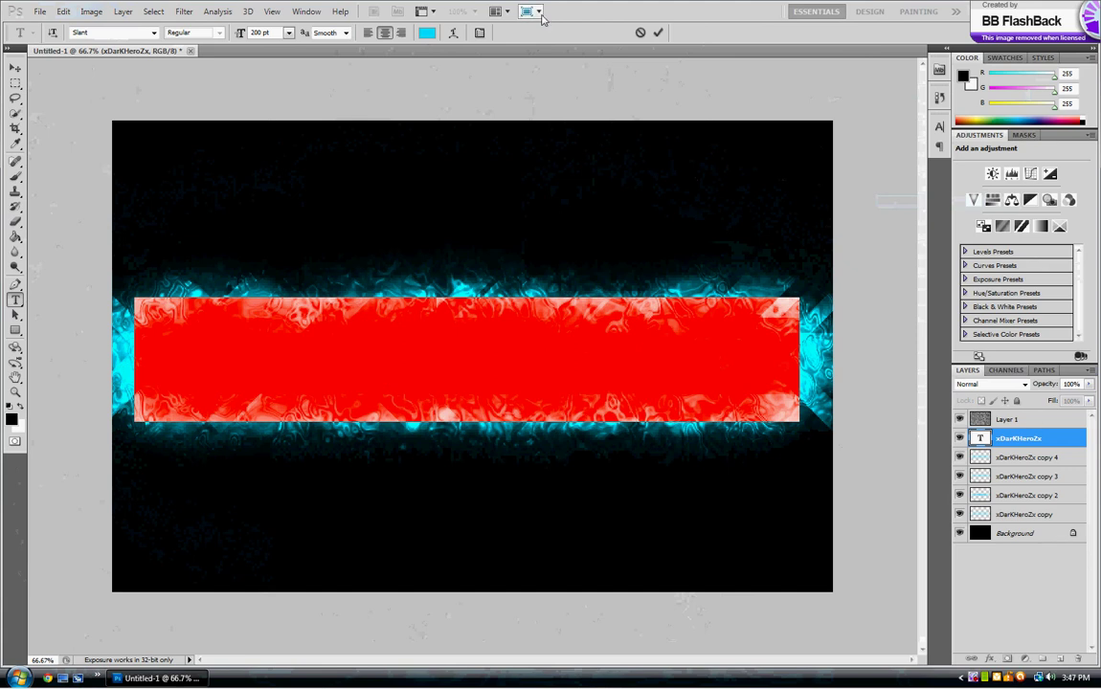
left_click(427, 33)
left_click_drag(361, 276, 378, 318)
left_click(511, 141)
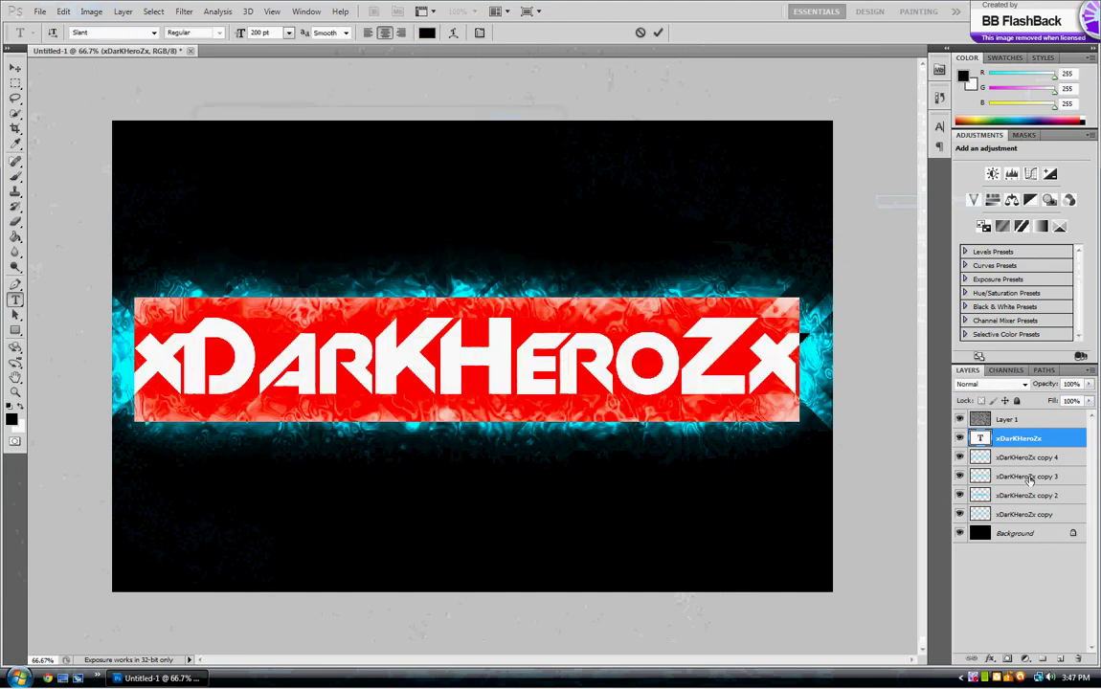
left_click(1019, 547)
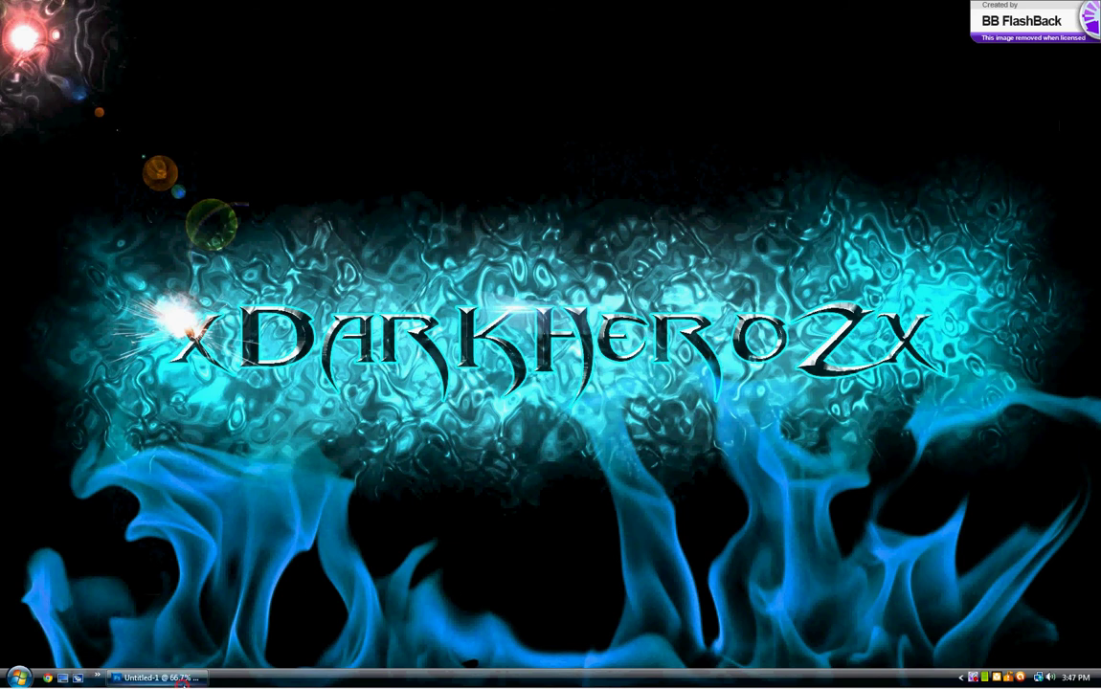
left_click(156, 677)
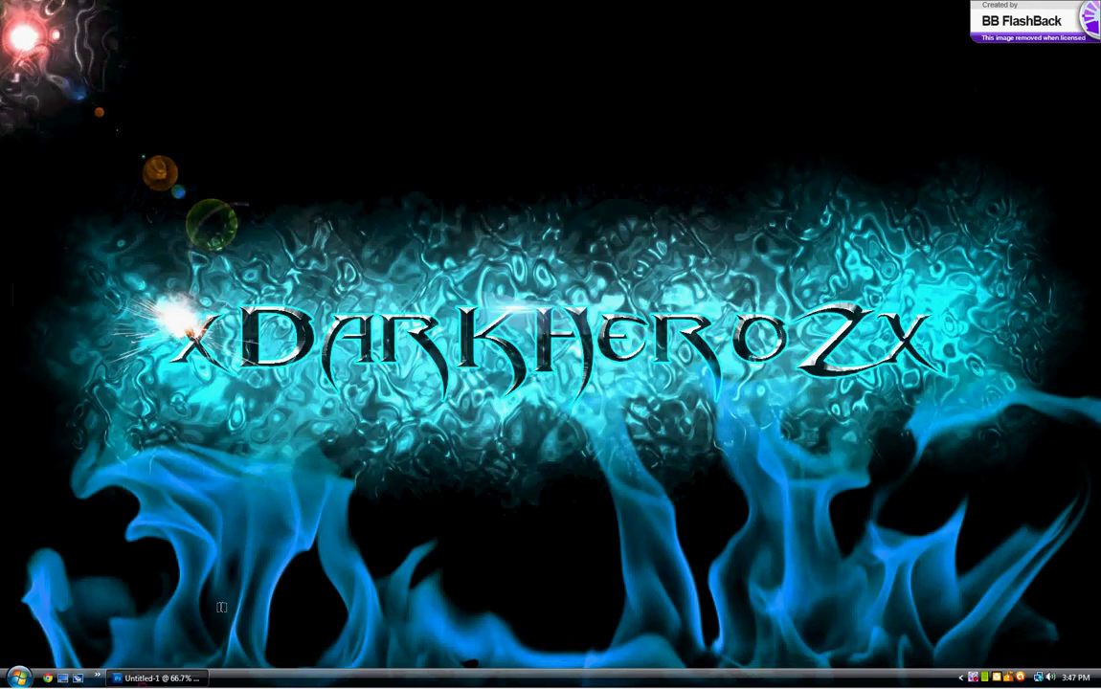
left_click(156, 677)
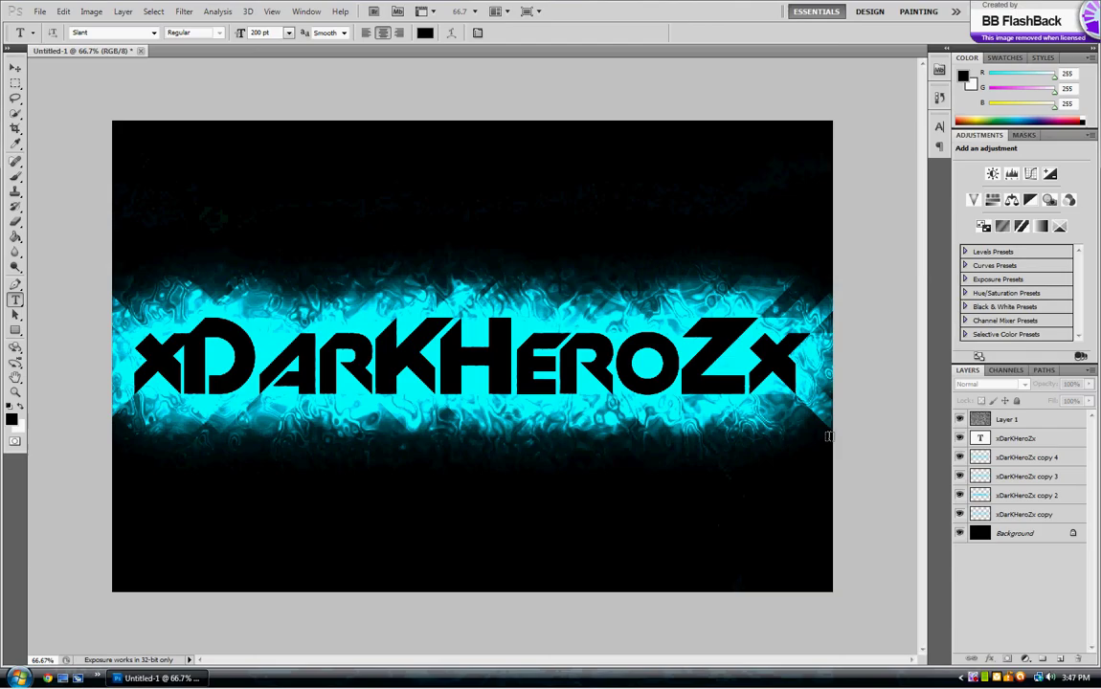
Add an Inner Bevel to the title text: Chisel Hard, 103% depth, 7 px size
left_click(1020, 438)
right_click(1013, 440)
left_click(934, 79)
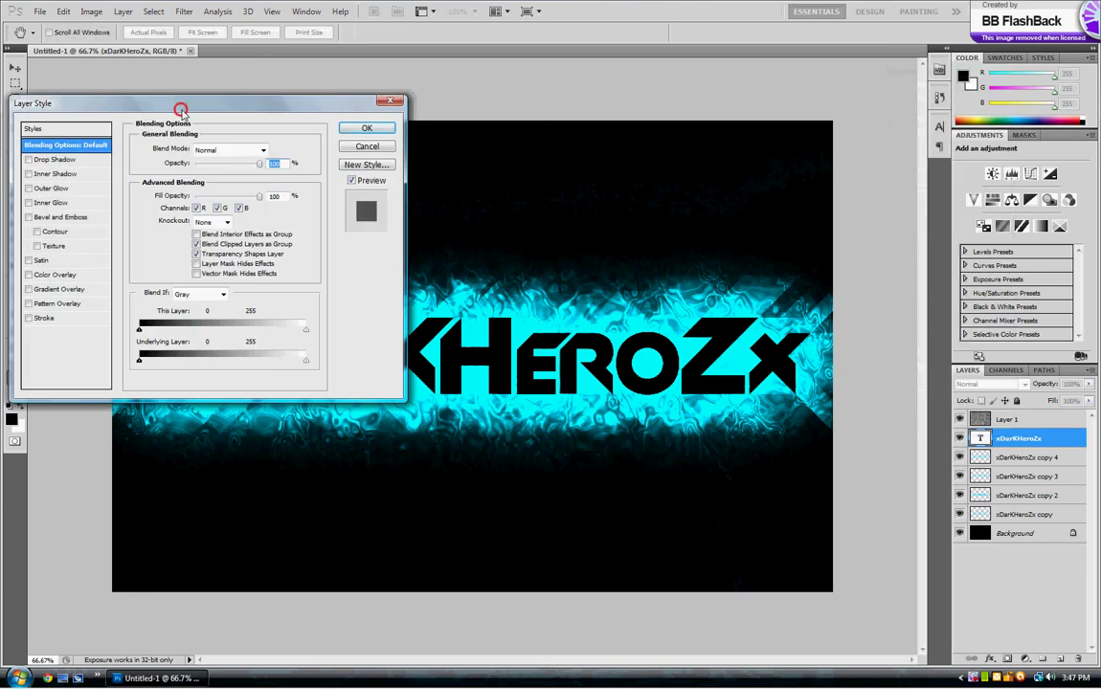
left_click_drag(178, 108, 598, 96)
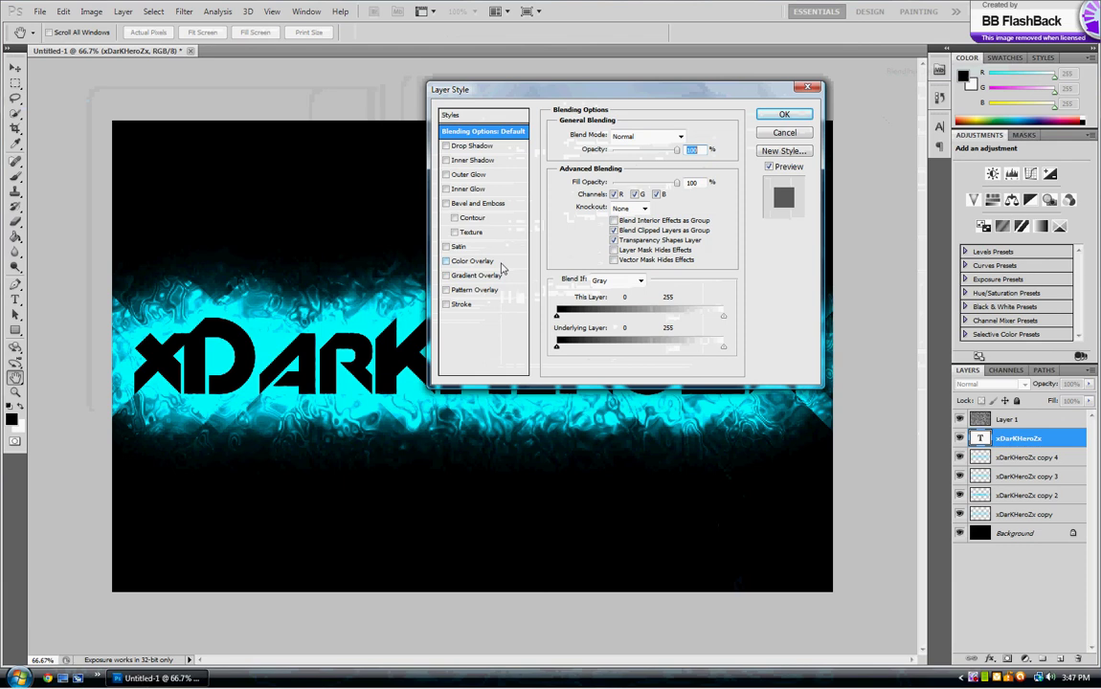
left_click(475, 203)
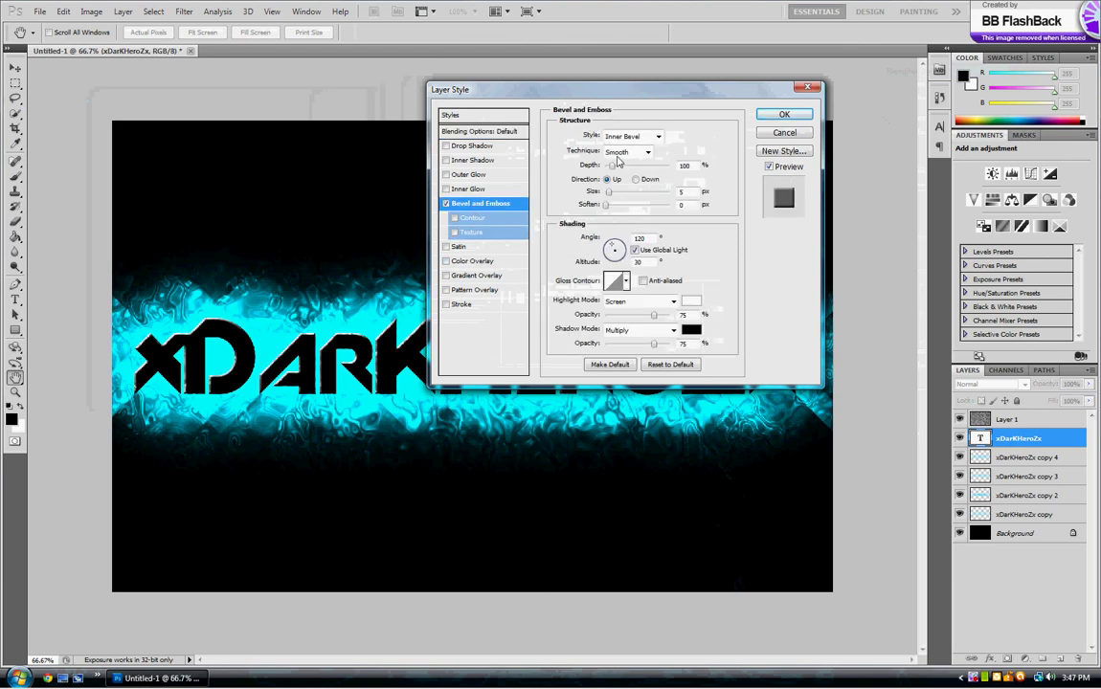
left_click_drag(614, 166, 615, 167)
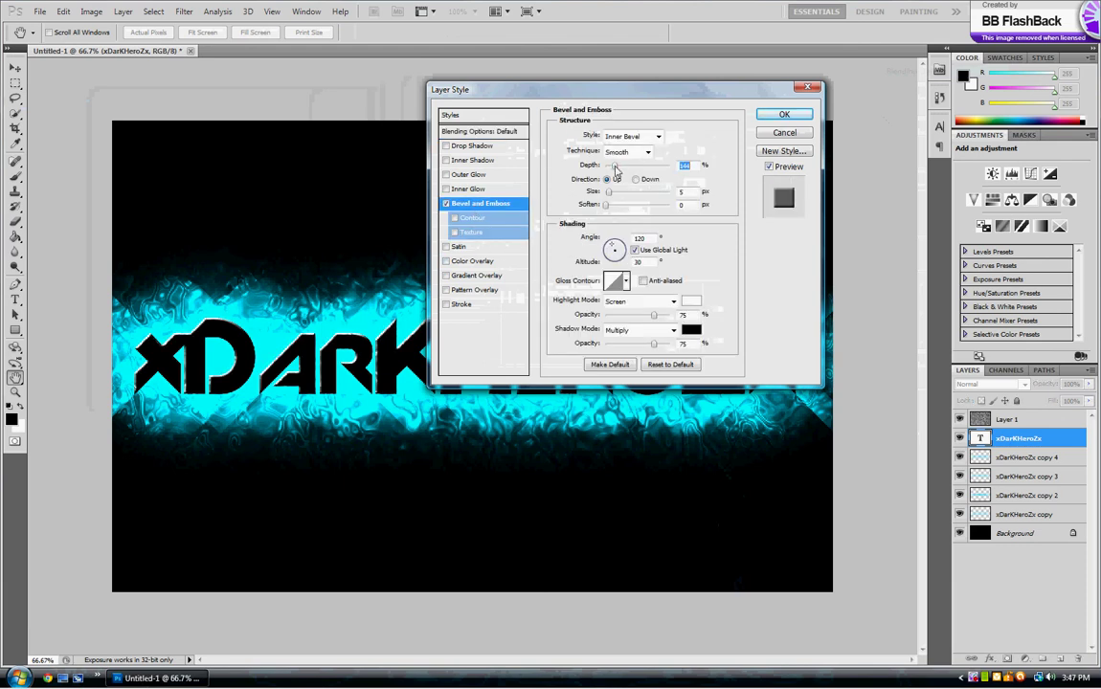
left_click_drag(616, 169, 610, 196)
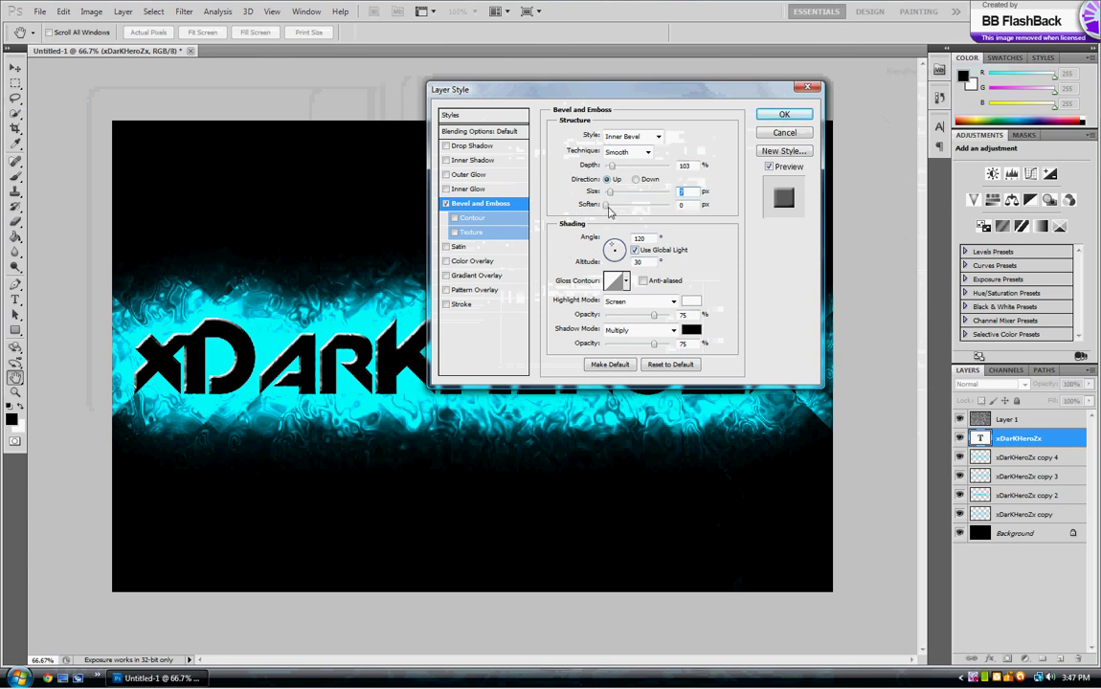
left_click_drag(608, 207, 529, 192)
left_click(650, 152)
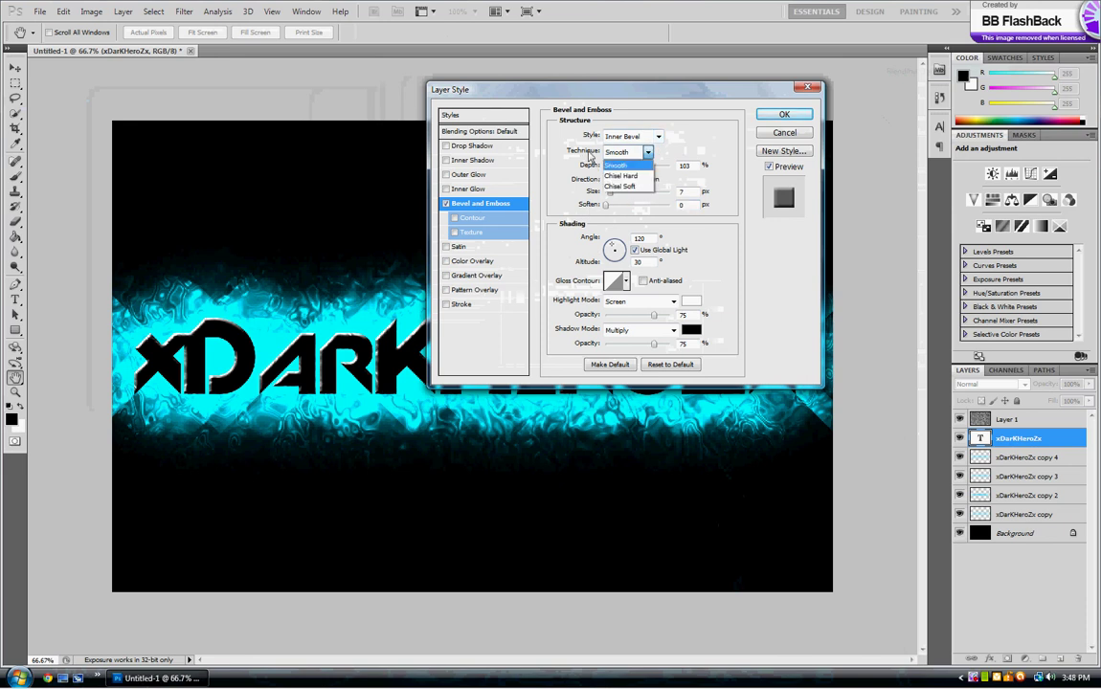
left_click(629, 178)
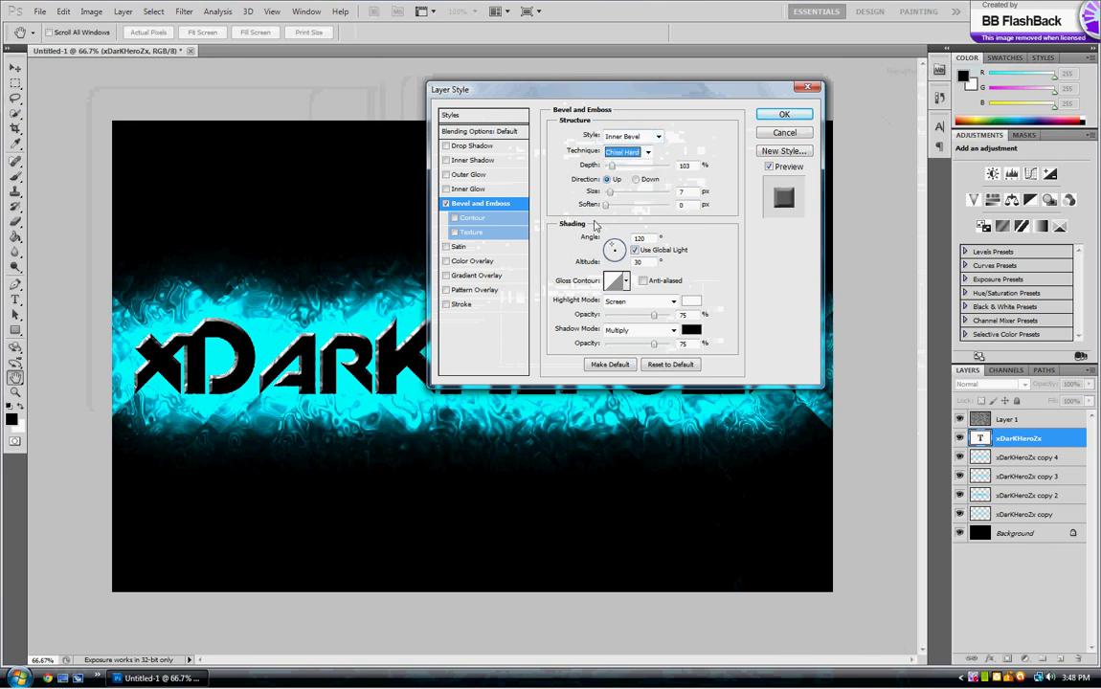
left_click(610, 206)
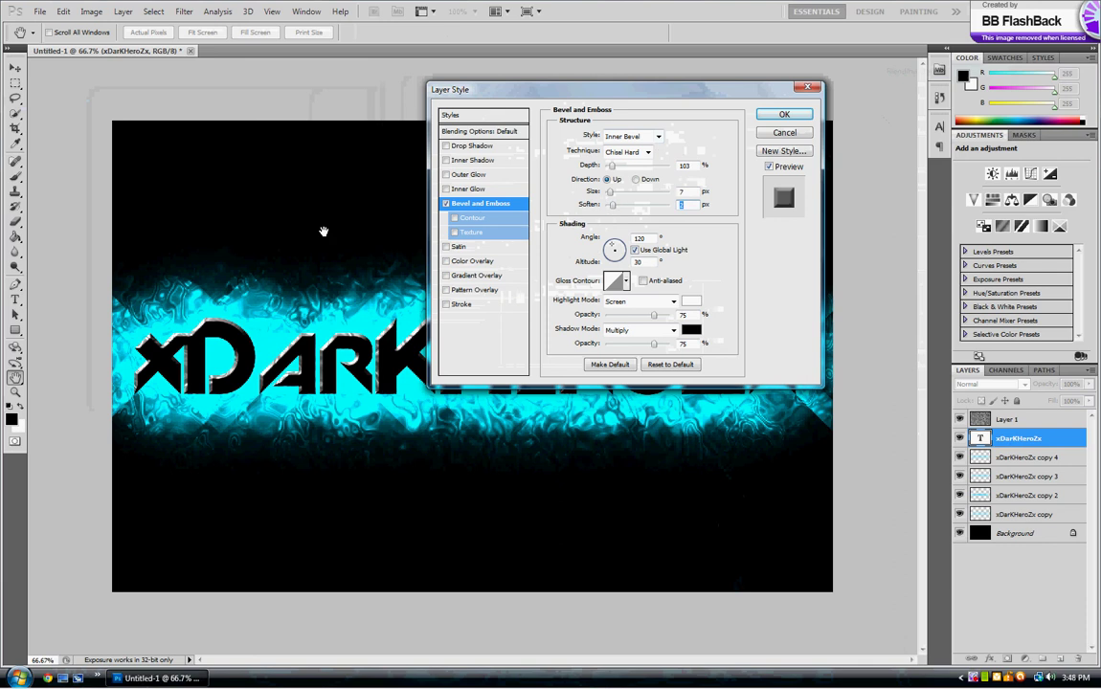
mouse_move(613, 208)
left_mouse_down()
mouse_move(626, 209)
mouse_move(605, 204)
left_mouse_up()
Give the xDarkHeroZx text a 3 px black (#000000) Outside stroke at 100% opacity
left_click(465, 307)
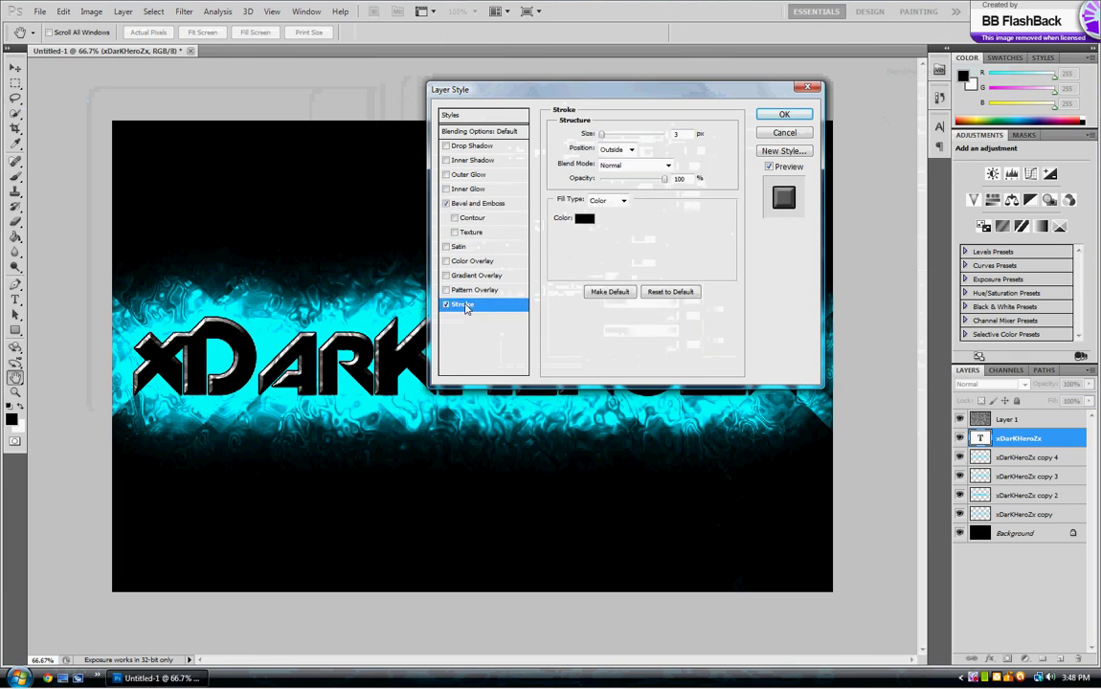
left_click(584, 218)
left_click(392, 229)
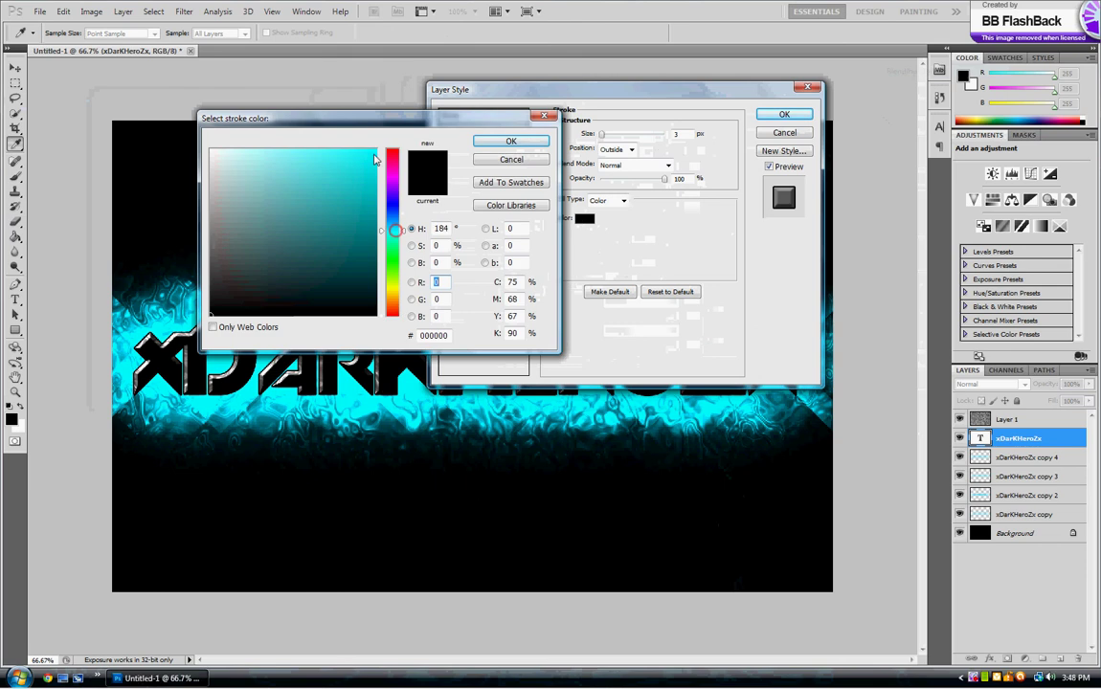
left_click(374, 150)
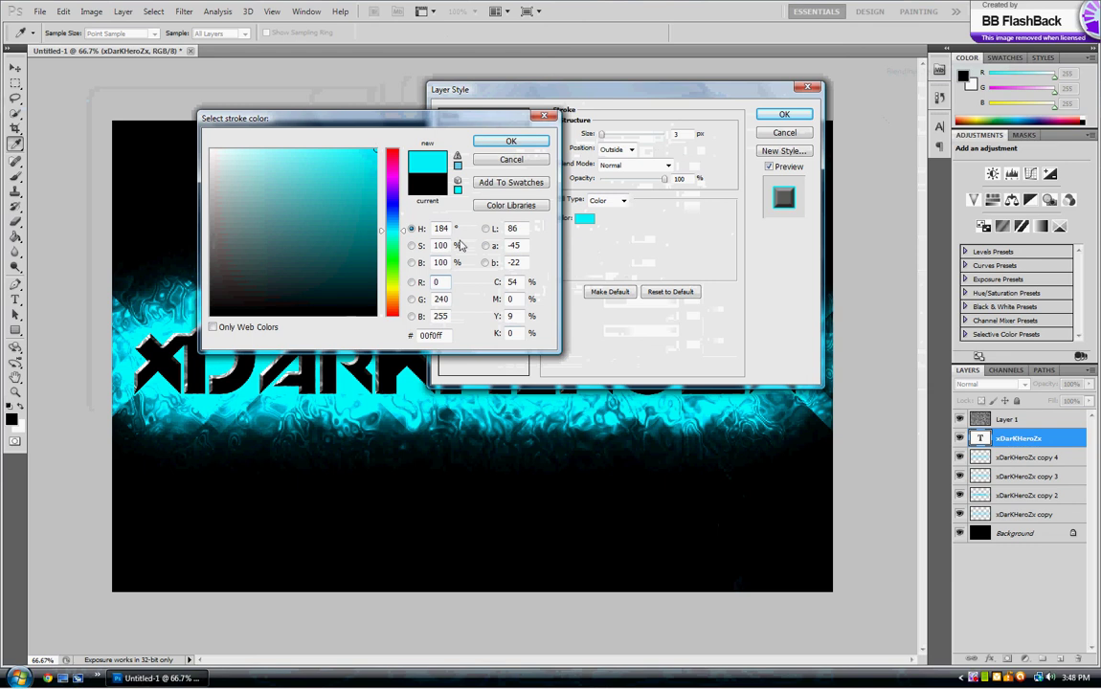
left_click_drag(357, 225, 375, 316)
left_click(528, 143)
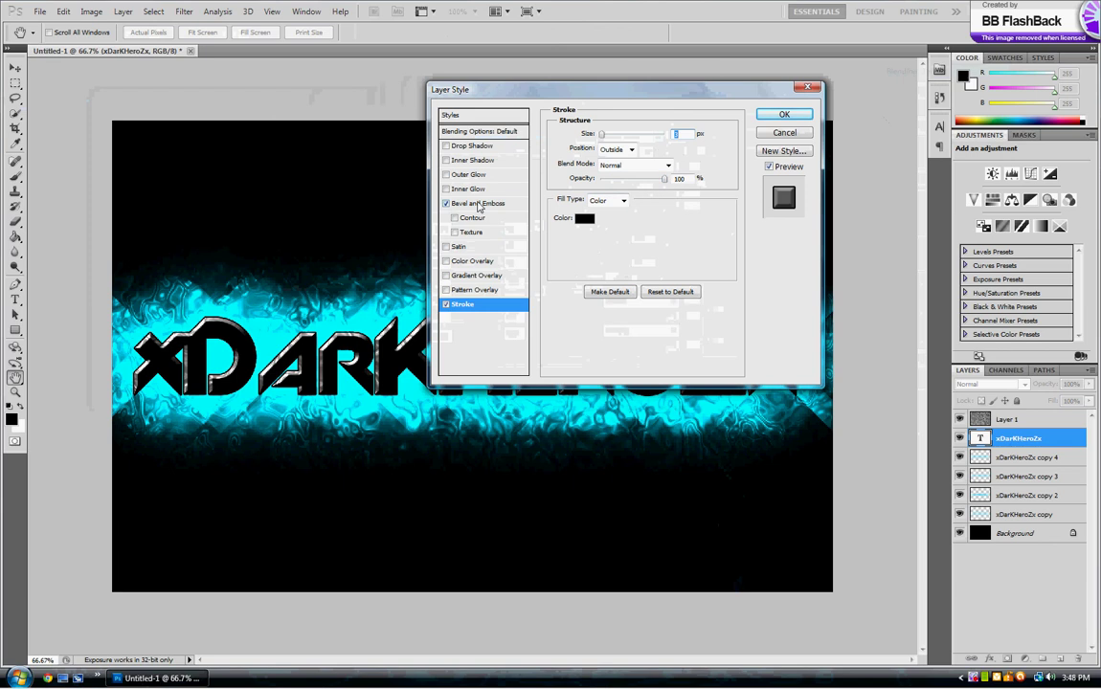
left_click(476, 203)
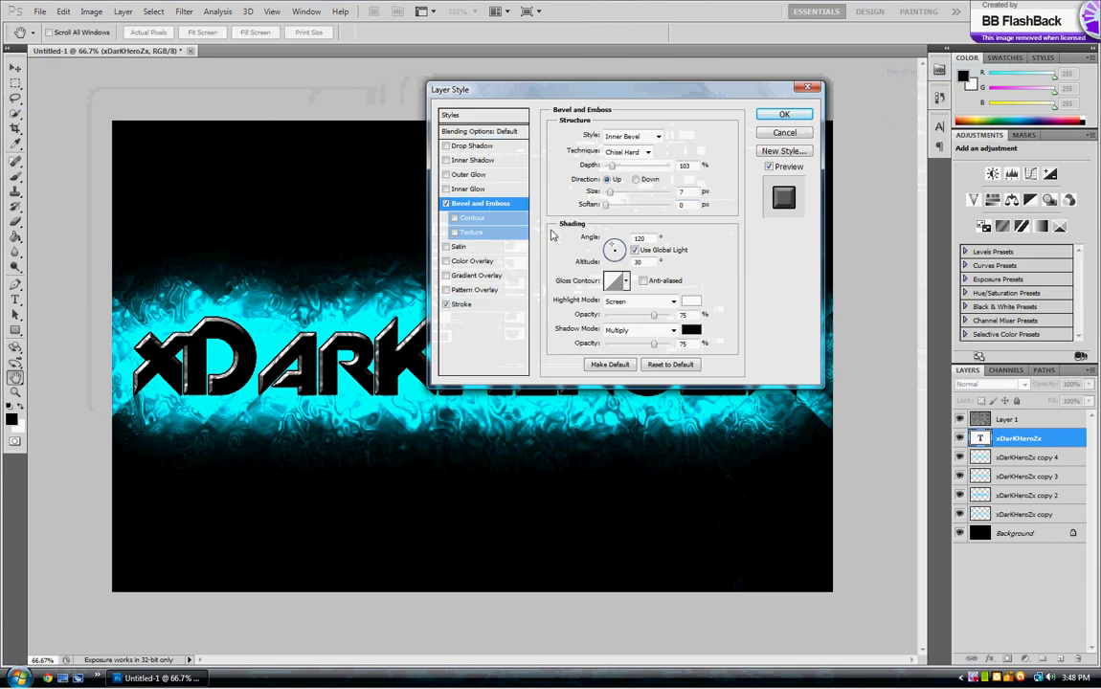
Add a Multiply drop shadow at 75% opacity and 120° angle, with Distance raised to 15 px
left_click(469, 146)
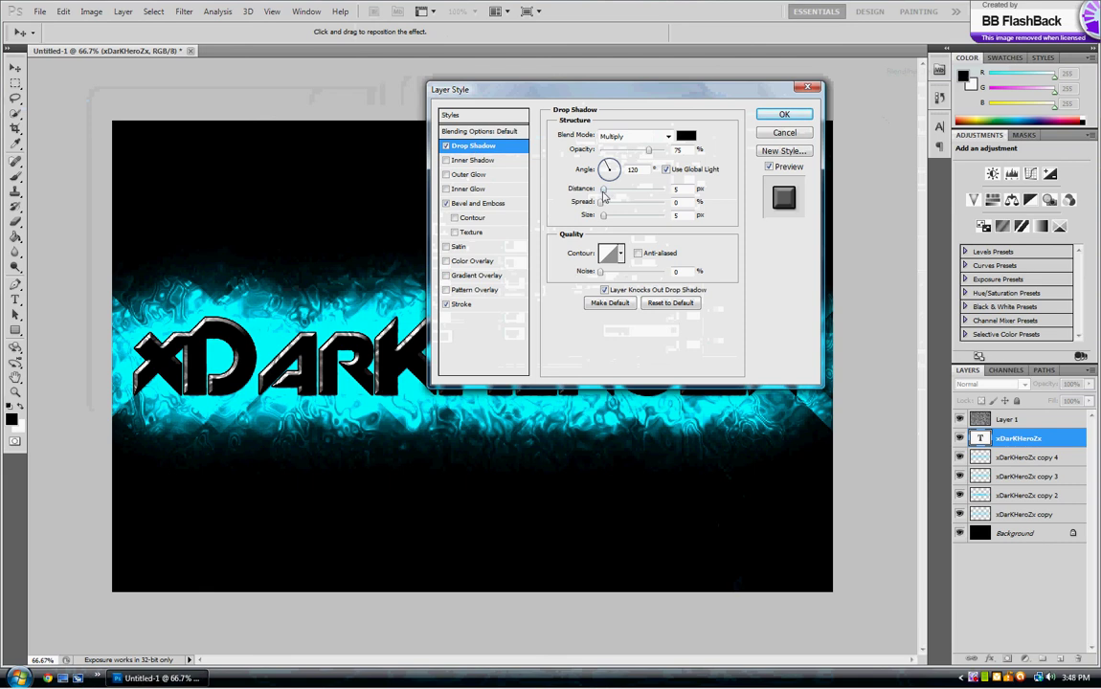
left_click(605, 191)
left_click_drag(606, 193, 611, 194)
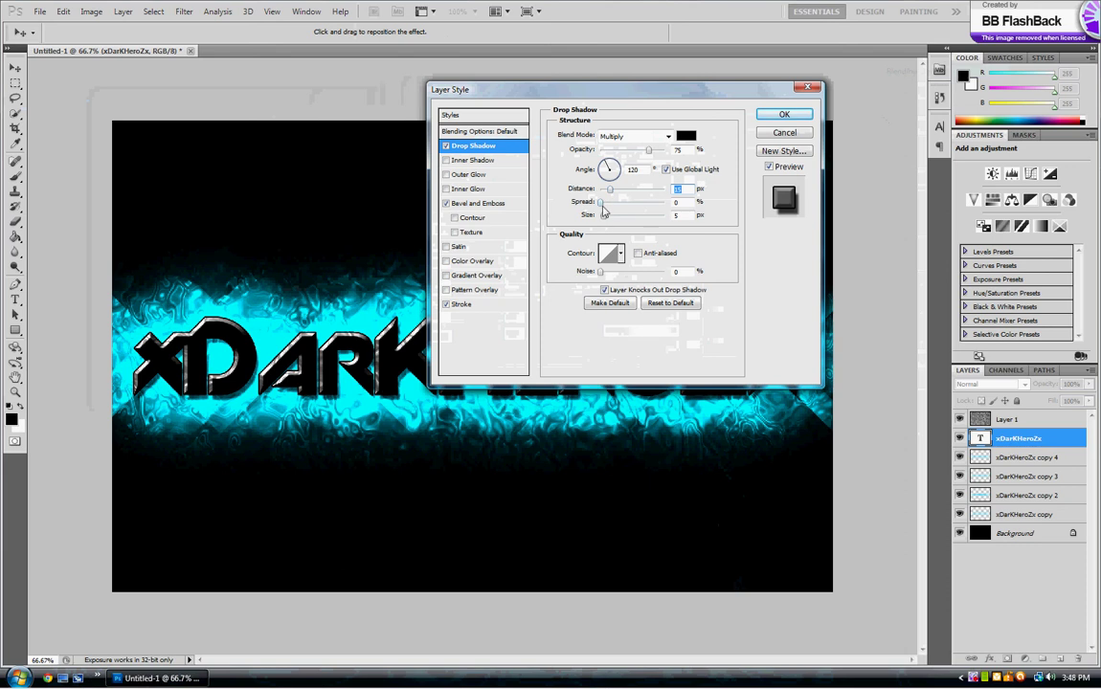
left_click(605, 219)
Apply the layer style, then set the xDarkHeroZx text layer's opacity to 94%
left_click(799, 116)
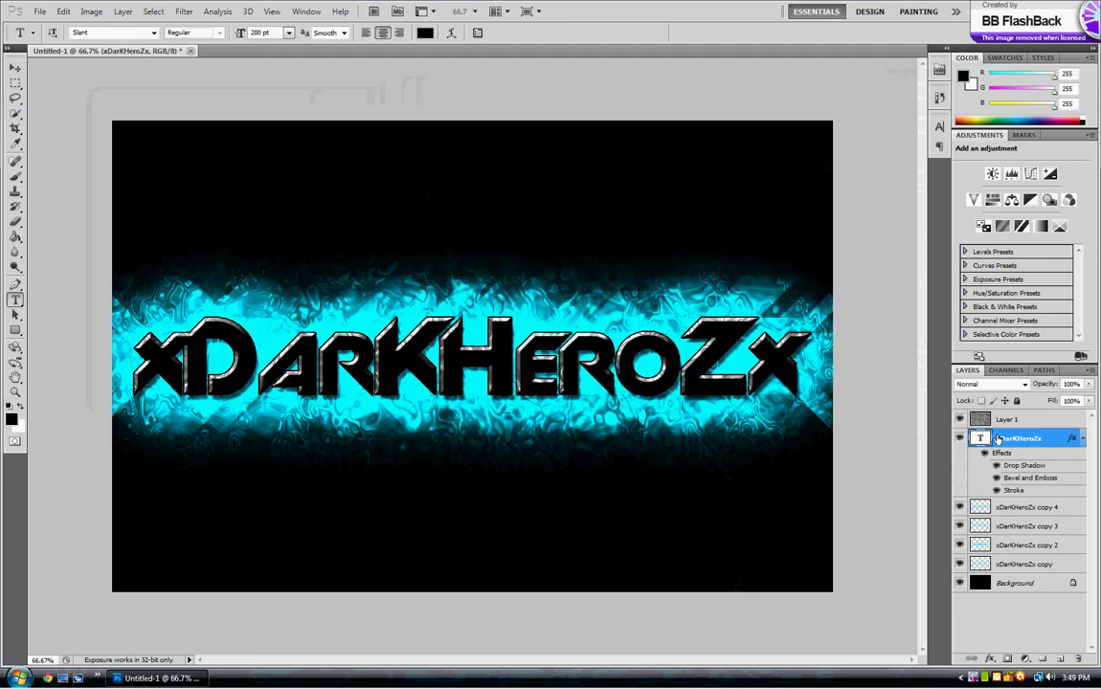
left_click(1089, 384)
left_click_drag(1089, 398, 1087, 399)
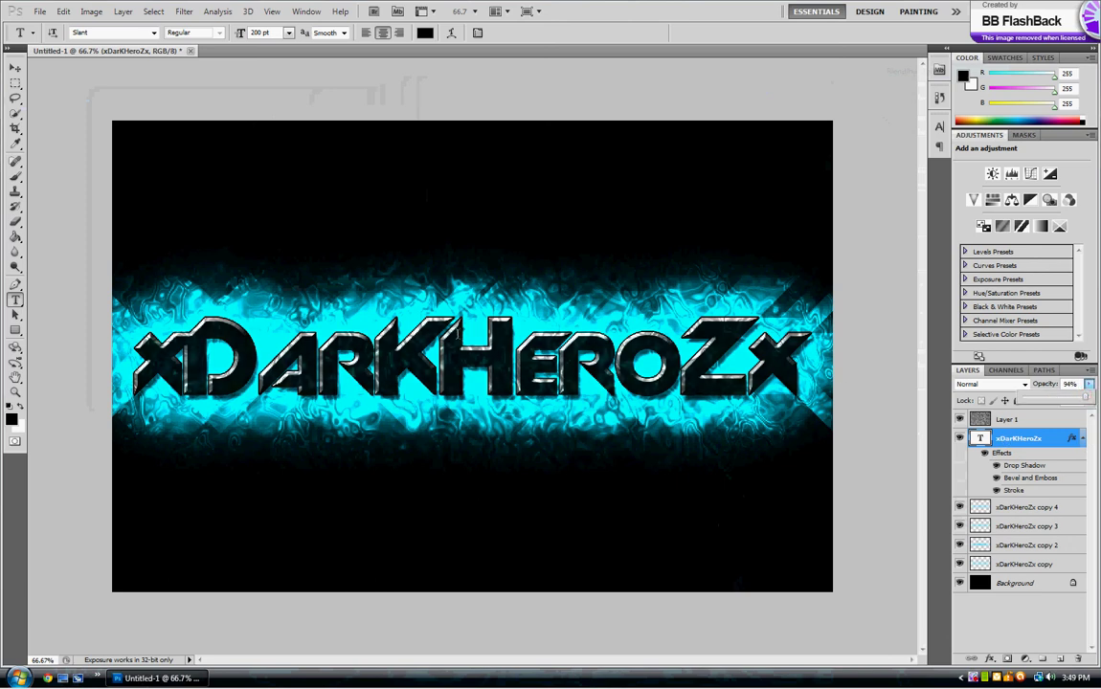
left_click(1083, 437)
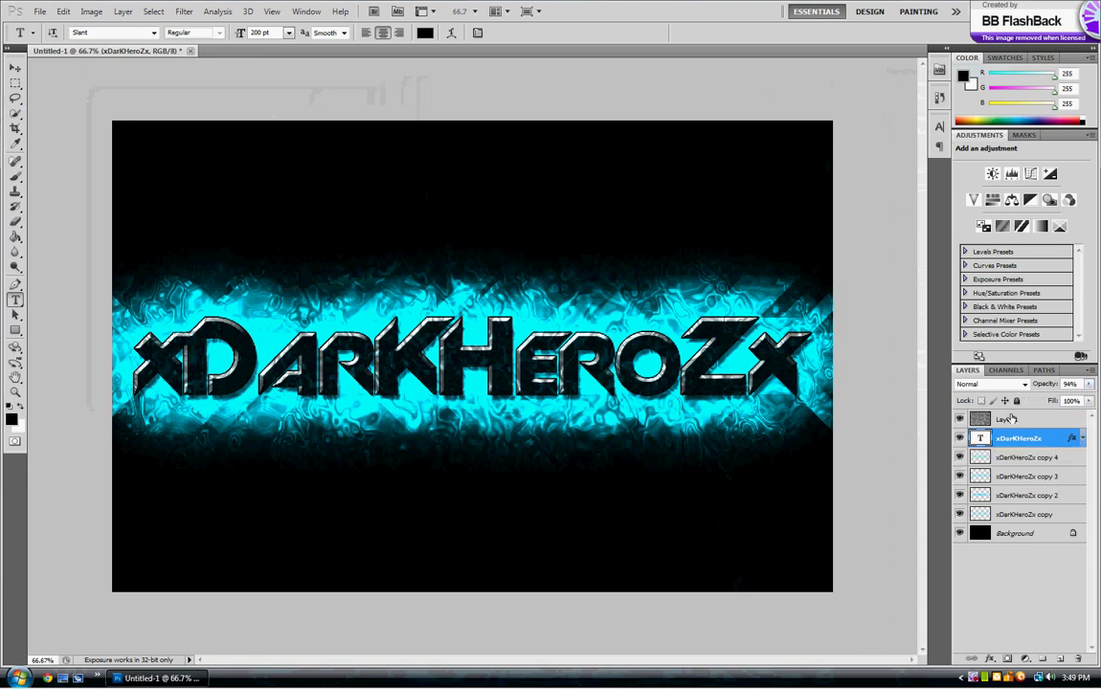
Open the Flames_by_ermbmx2 image from the Screen Shots\Fire folder
left_click(42, 16)
left_click(57, 20)
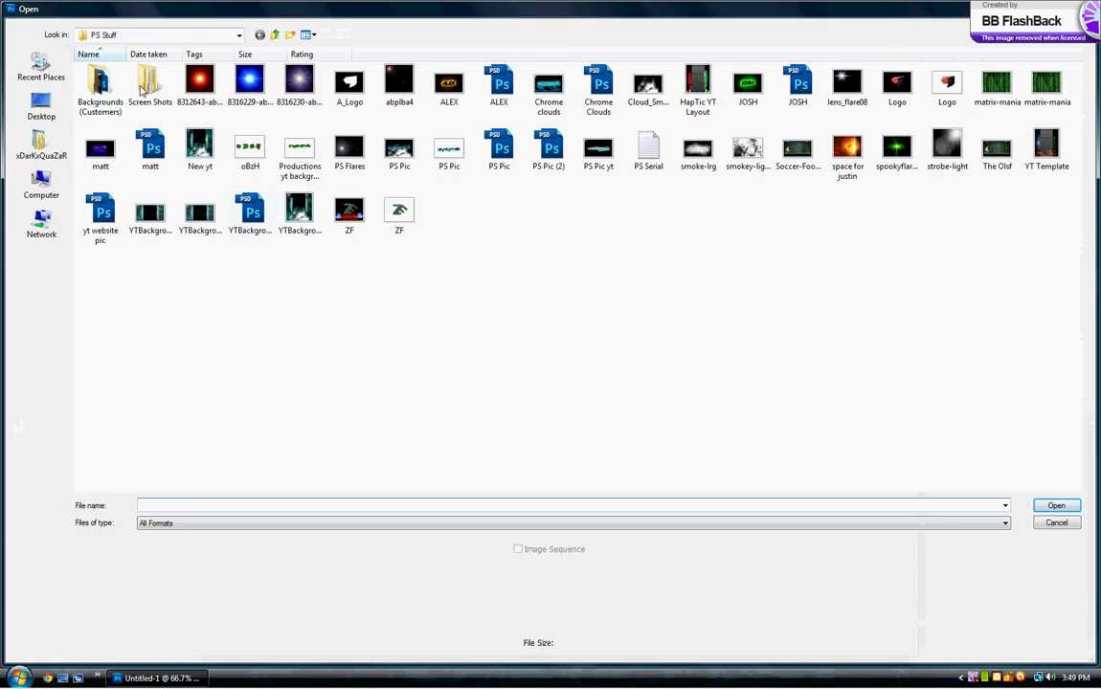
double_click(150, 86)
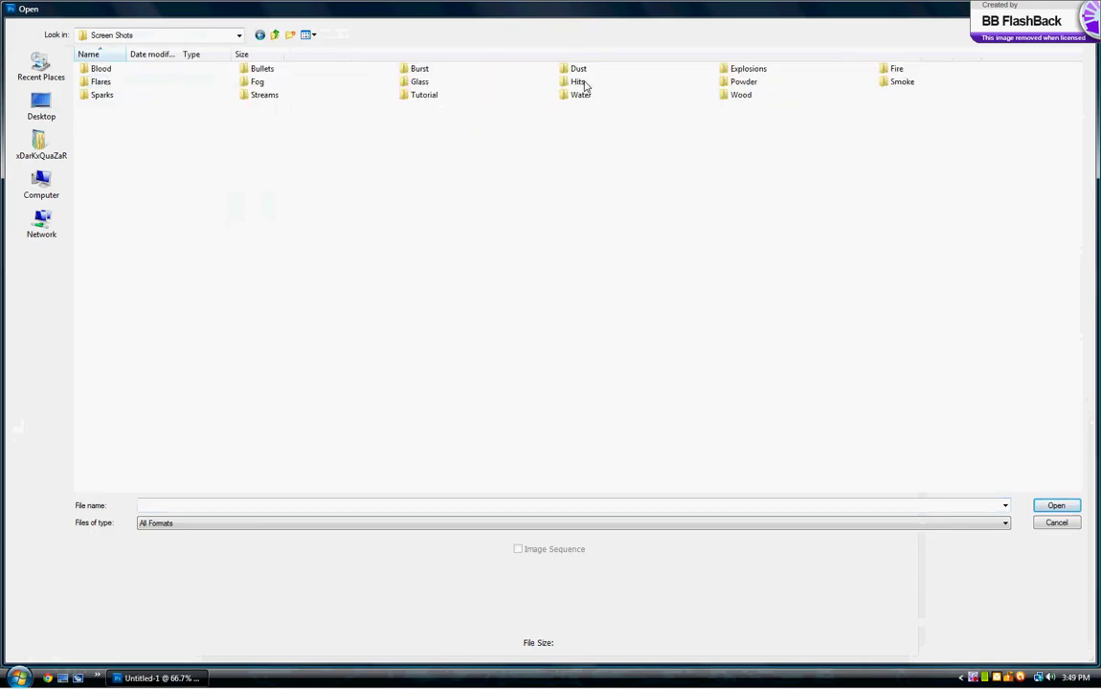
double_click(918, 73)
scroll(818, 265, "down", 3)
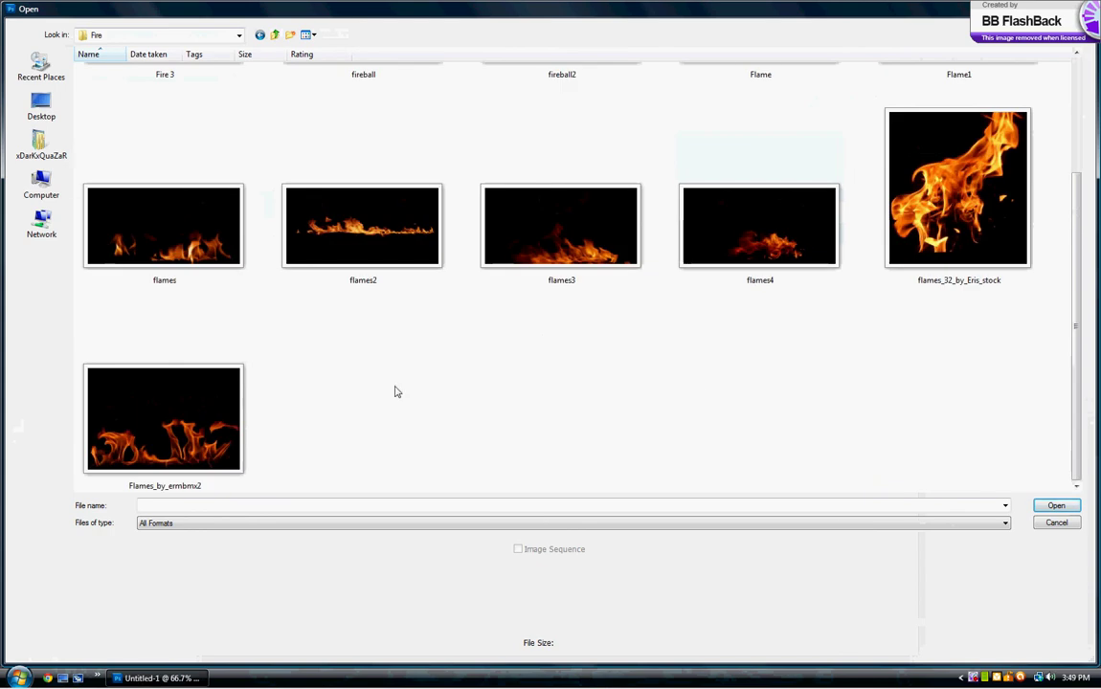
left_click(177, 402)
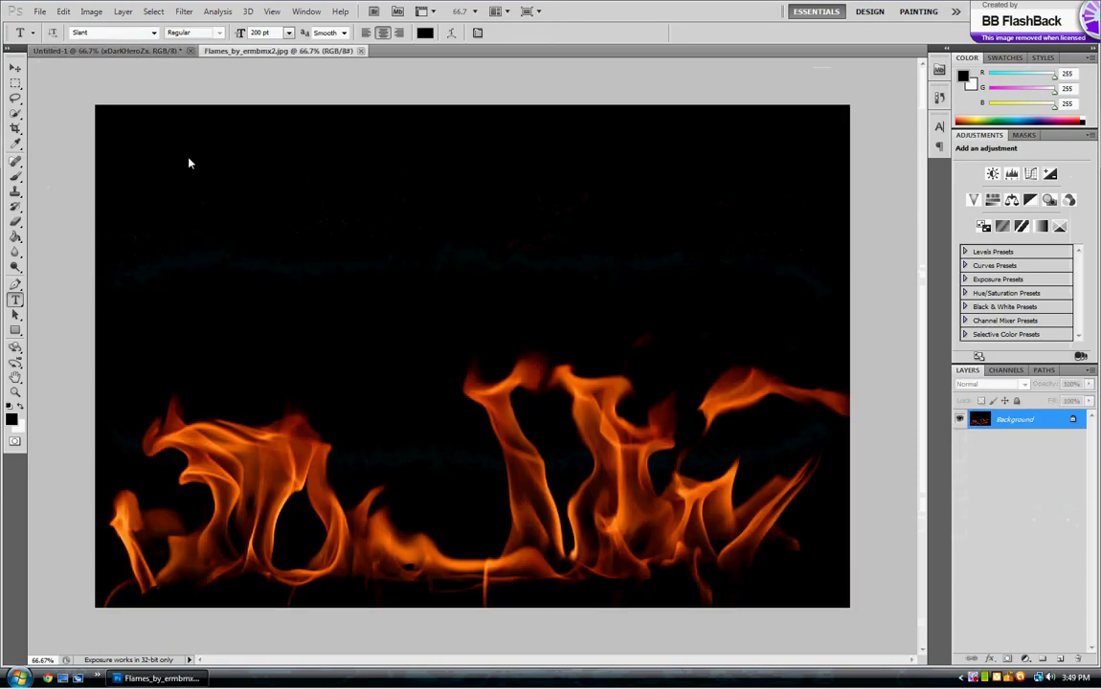
Copy the entire flames image and paste it into the Untitled-1 wallpaper as Layer 2
left_click(15, 83)
left_click_drag(42, 77, 198, 168)
key("ctrl+a")
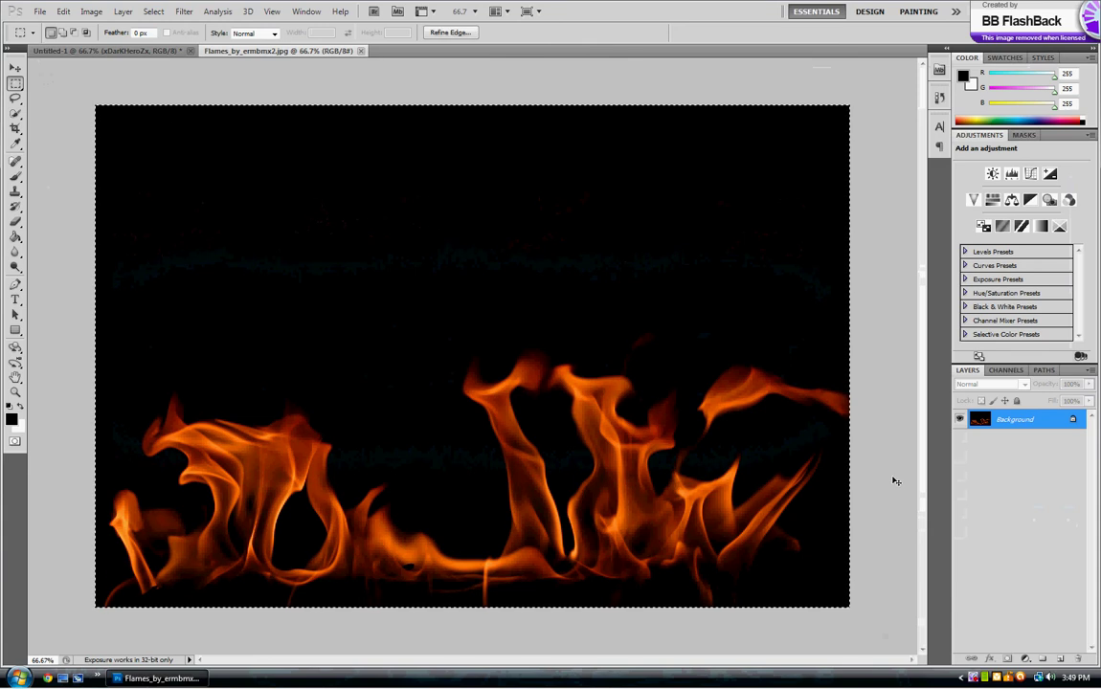
key("ctrl+c")
left_click(105, 49)
key("ctrl+v")
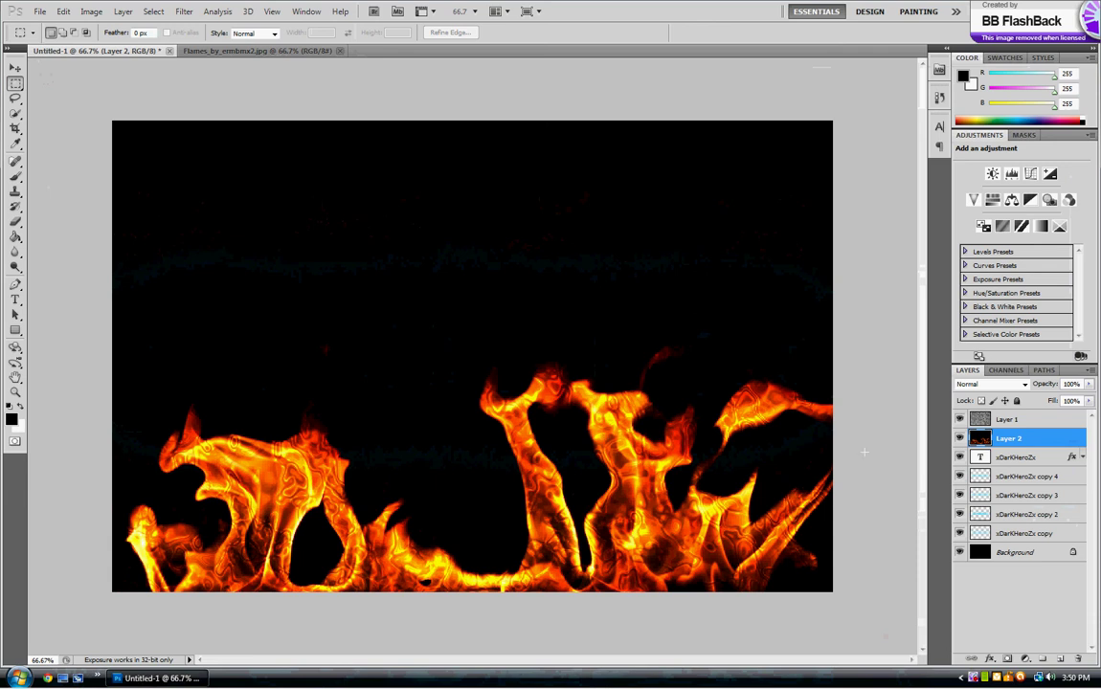
Move the flames layer above Layer 1 and set its blend mode to Screen
left_click_drag(957, 438, 957, 419)
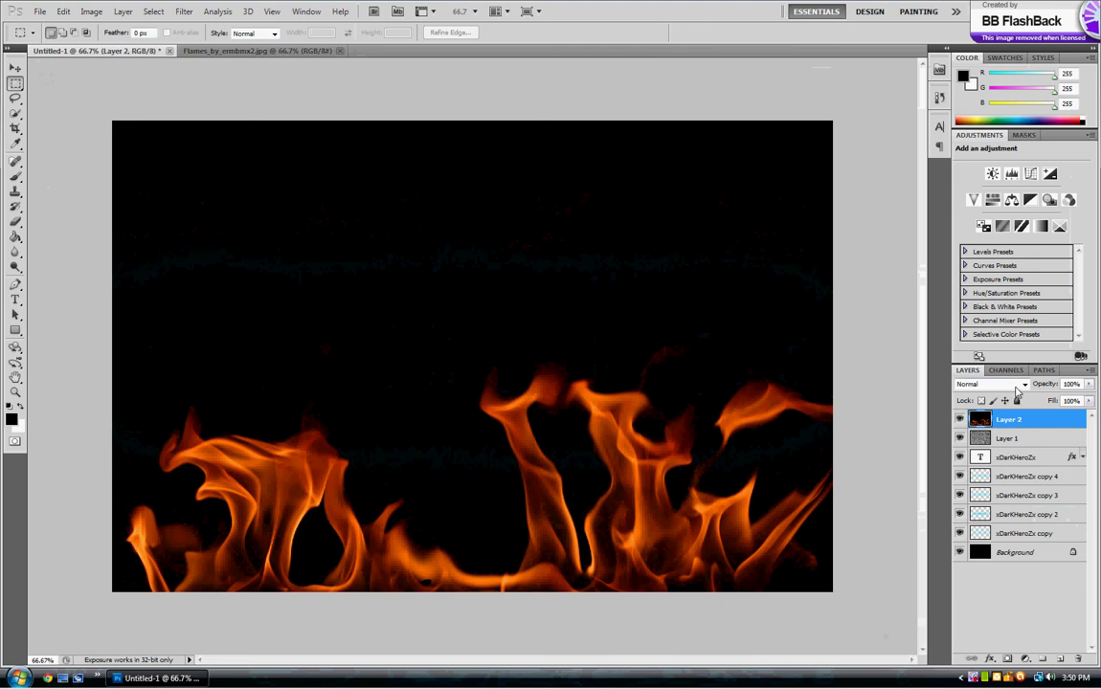
left_click(1017, 386)
left_click(971, 152)
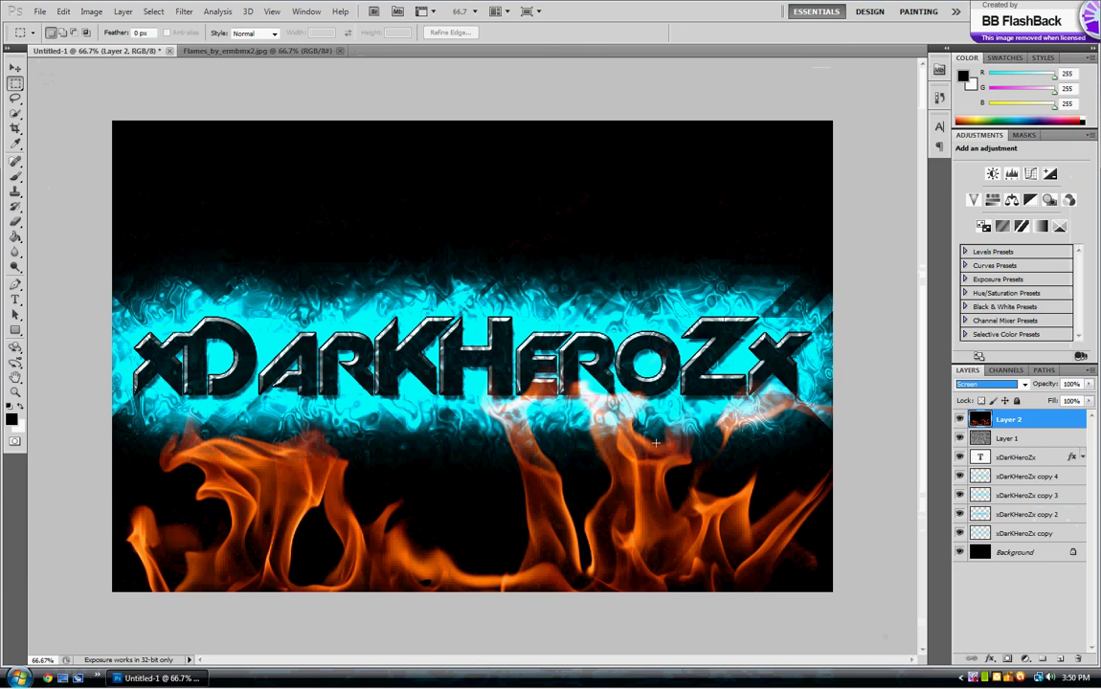
left_click(1020, 420)
Drag the Hue/Saturation Hue slider for the Layer 2 flames to -180, turning them blue
key("ctrl+u")
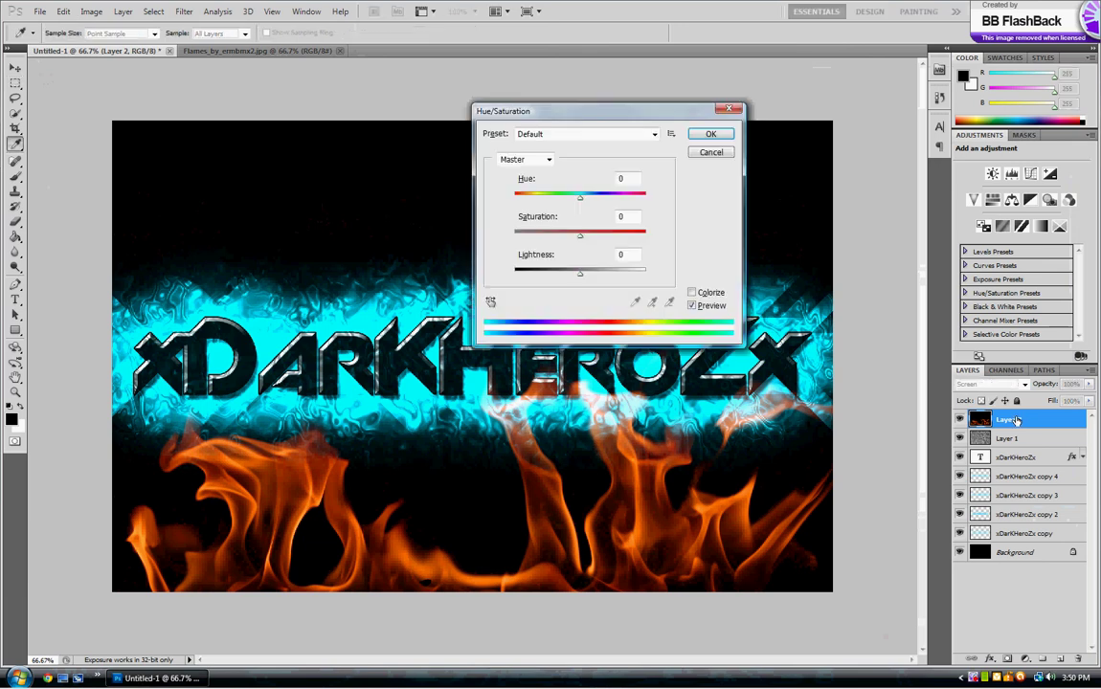
left_click(730, 111)
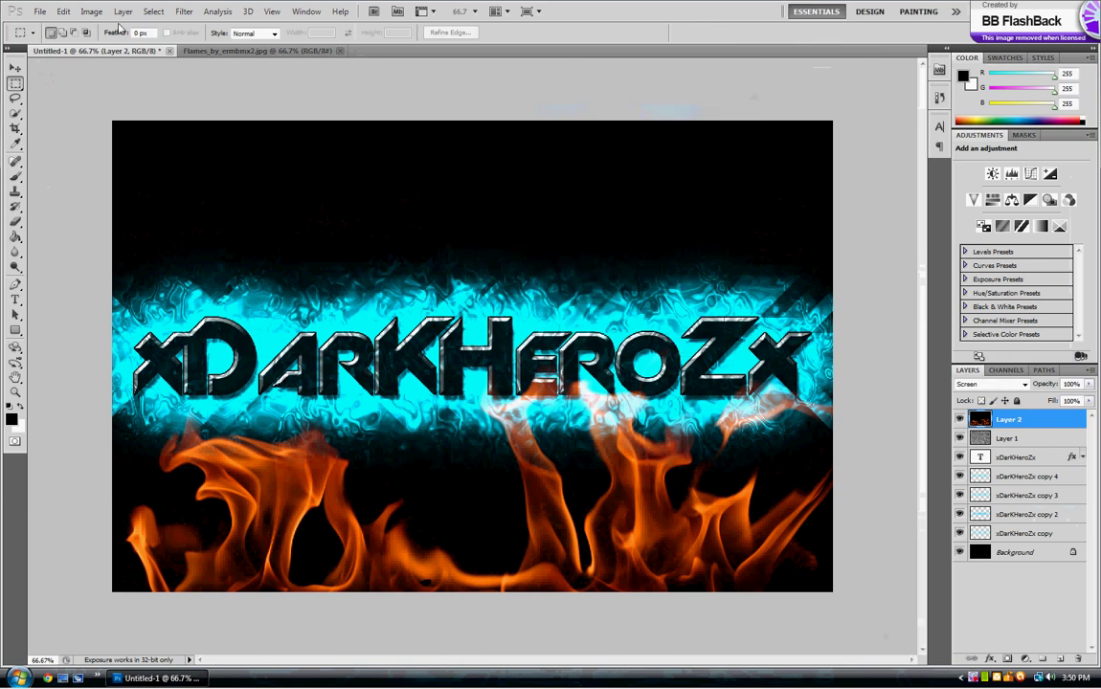
left_click(91, 11)
mouse_move(108, 43)
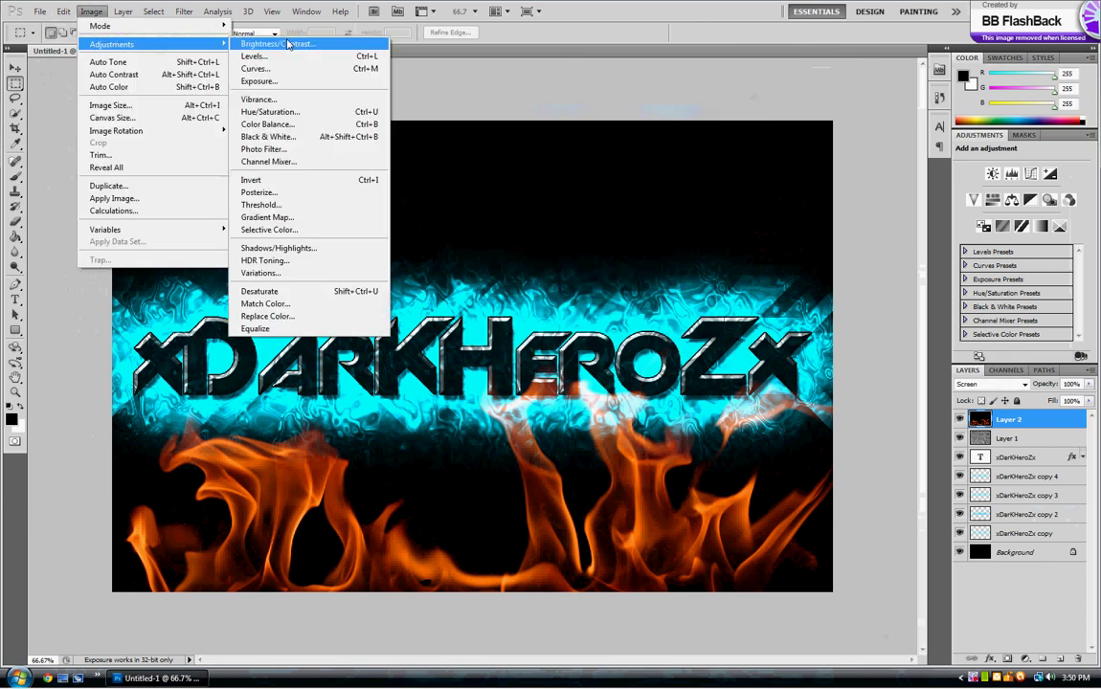
left_click(300, 112)
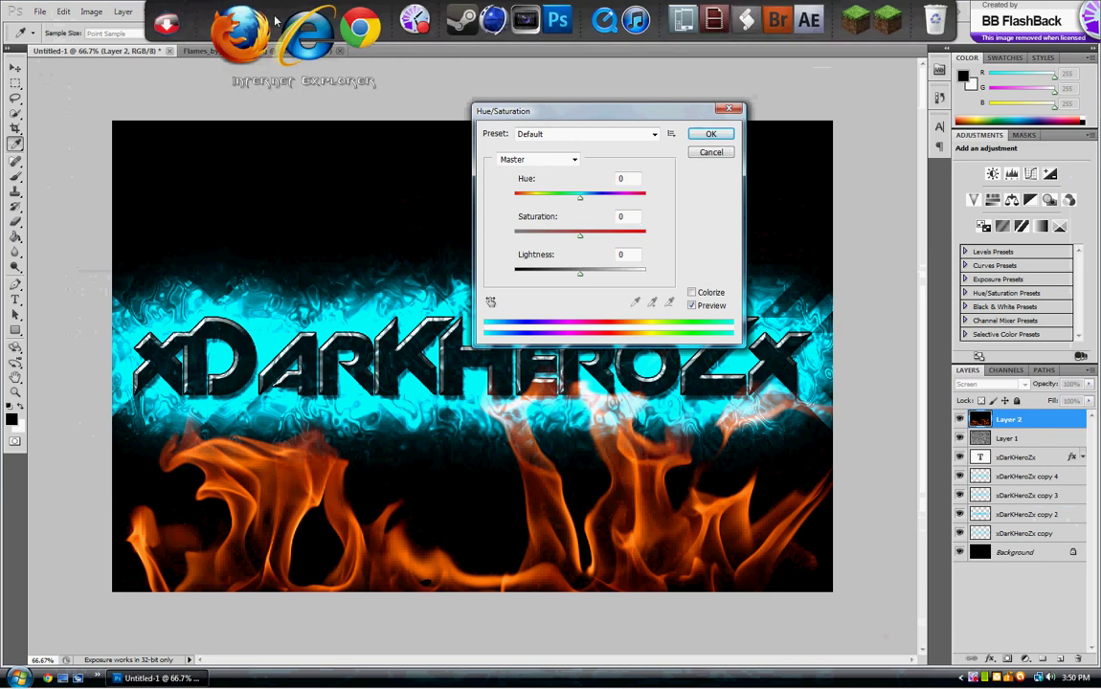
mouse_move(507, 5)
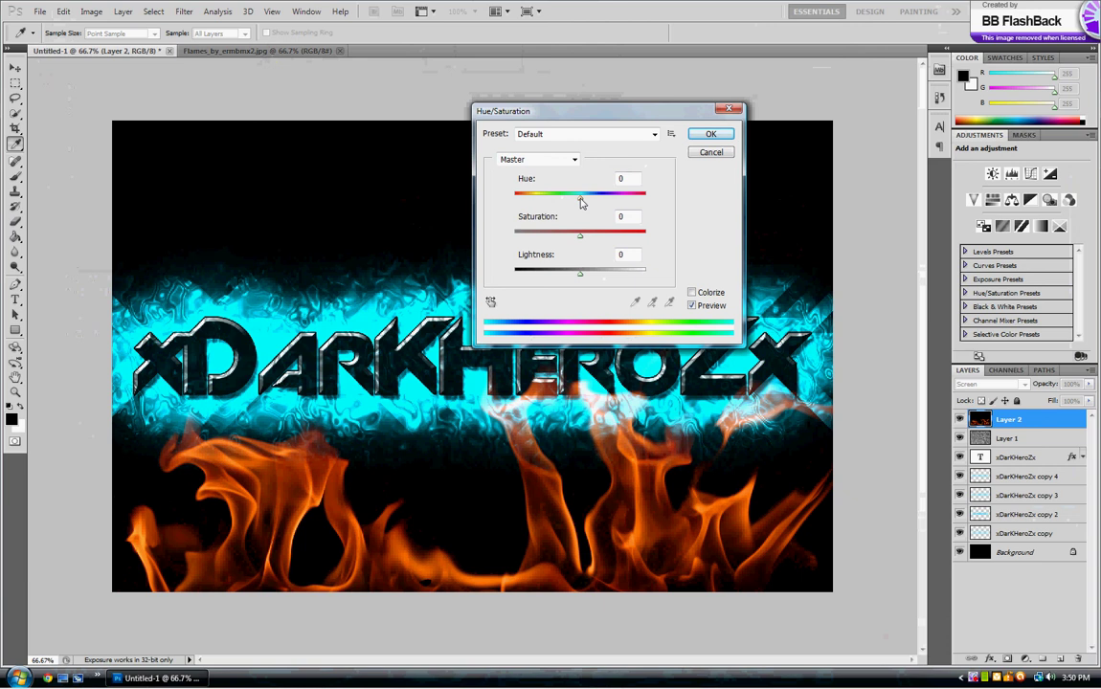
left_click_drag(580, 202, 514, 214)
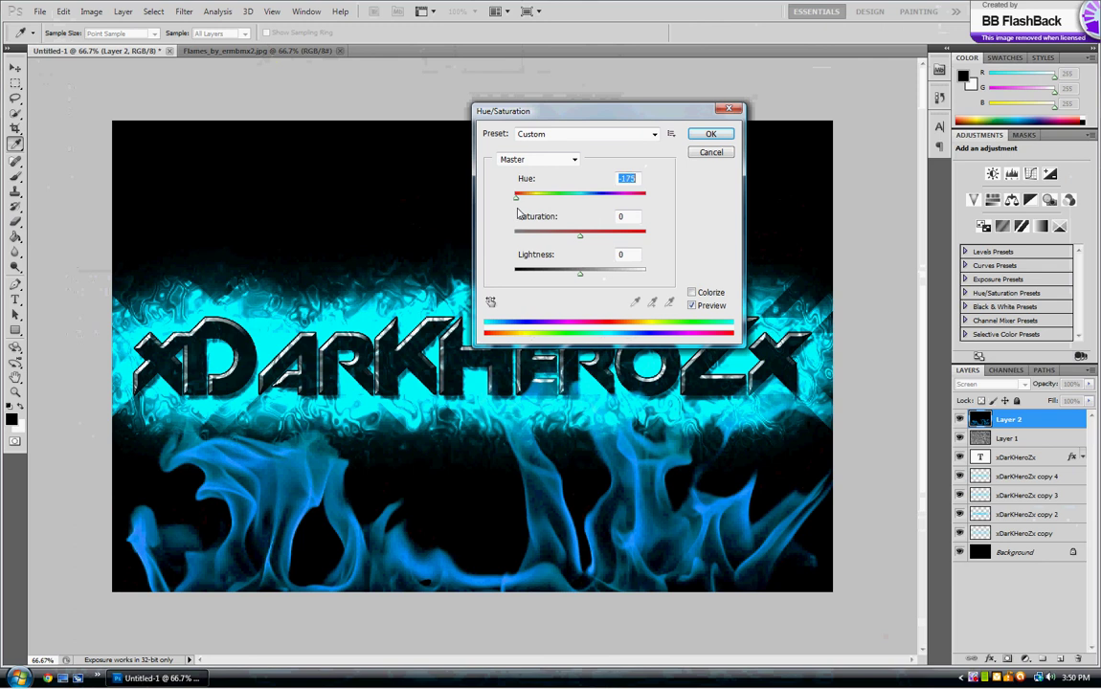
left_click_drag(518, 211, 514, 207)
Apply the hue change, then open Spark.jpg from the Burst folder
left_click(709, 135)
left_click(40, 11)
left_click(46, 39)
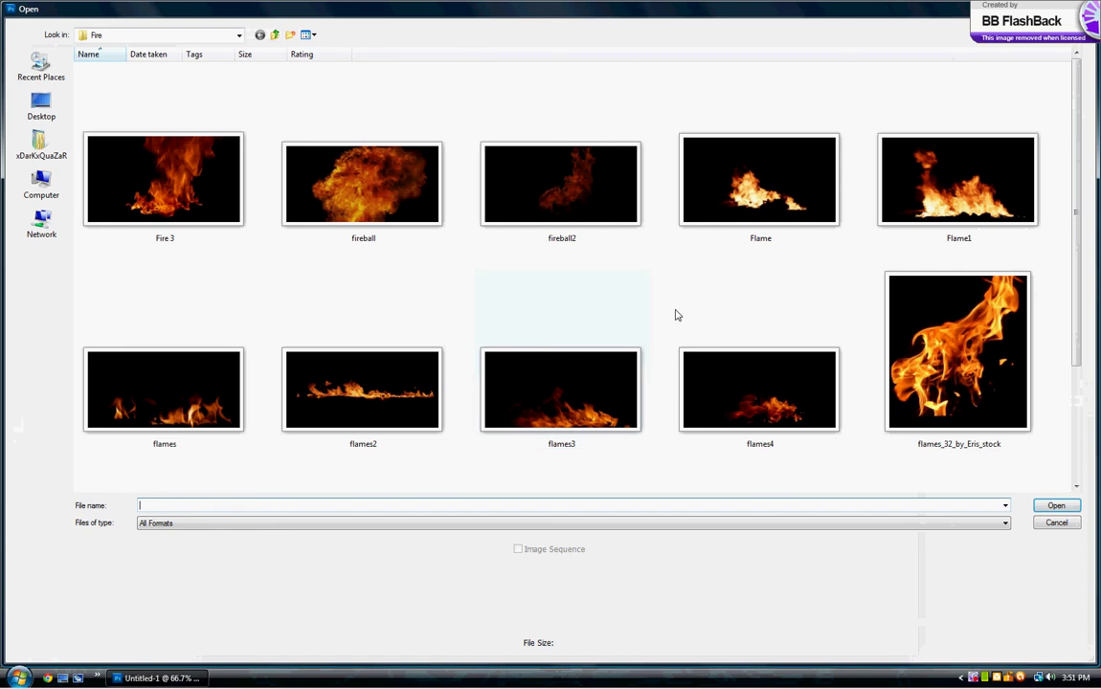
left_click(275, 34)
double_click(102, 94)
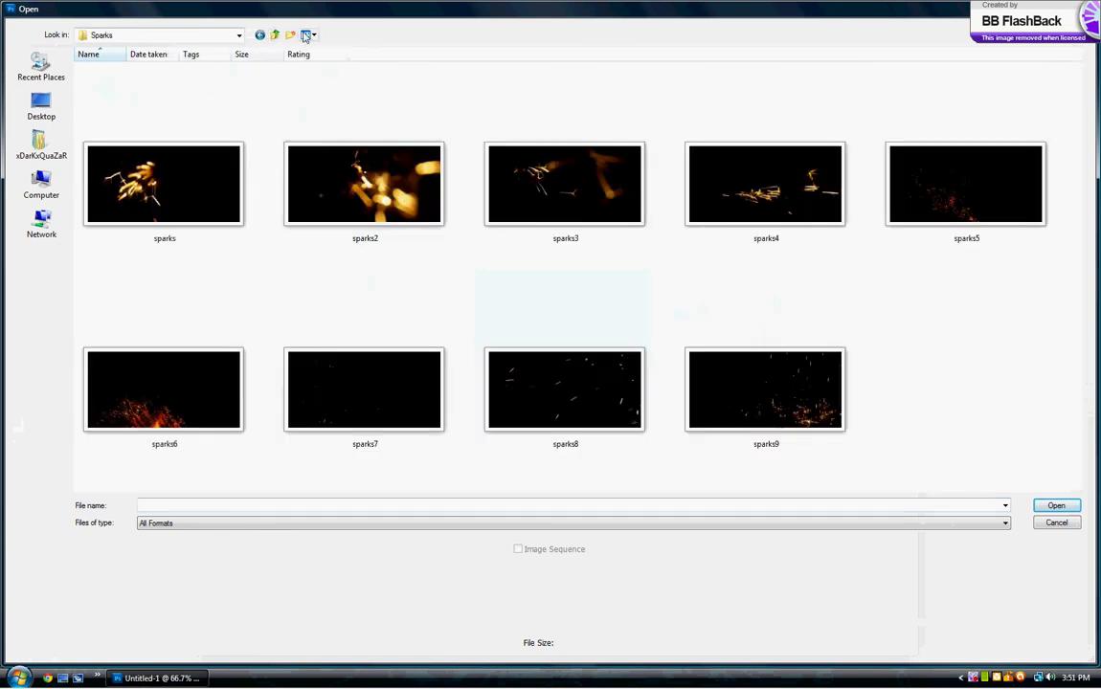
left_click(259, 34)
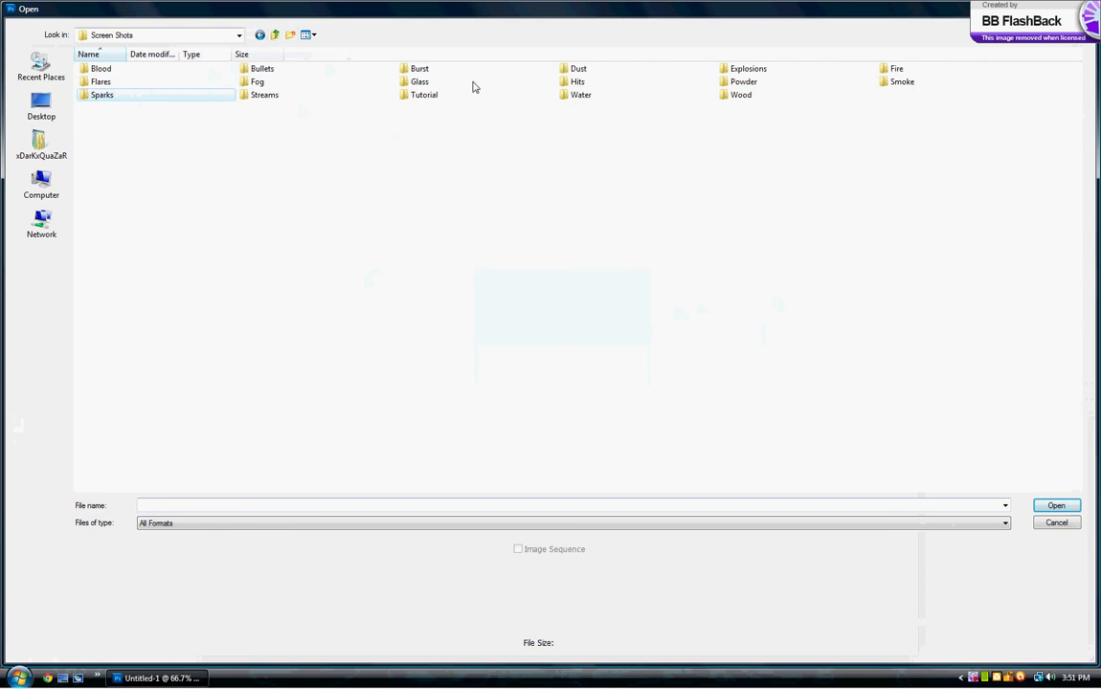
double_click(385, 69)
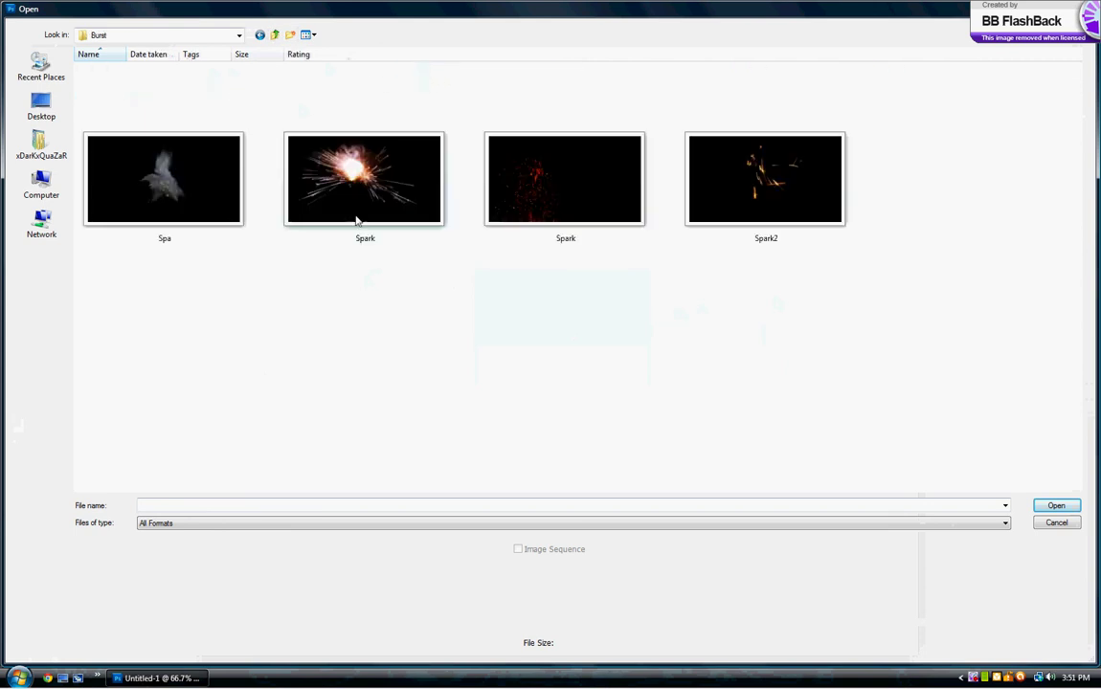
left_click(362, 244)
key("Return")
Select all of the Spark image, copy it and paste it into the wallpaper as Layer 3
left_click_drag(72, 102, 786, 582)
key("ctrl+c")
left_click(95, 49)
key("ctrl+v")
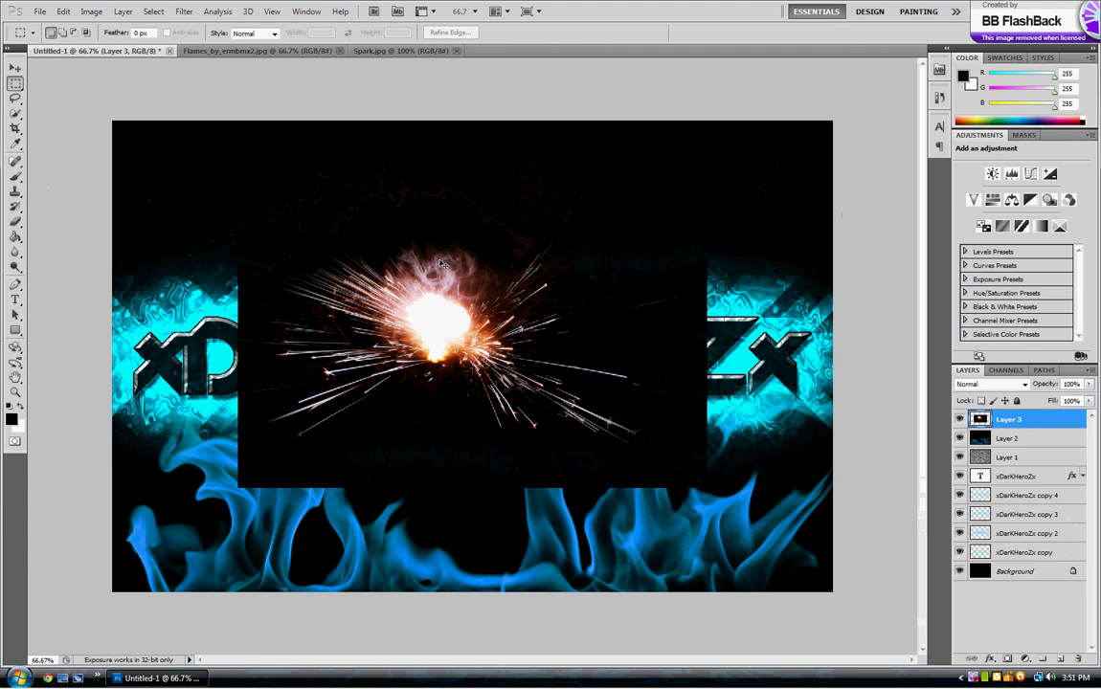
Scale the spark to about 21%, blend it in Screen, and place it on the x's corner
key("ctrl+t")
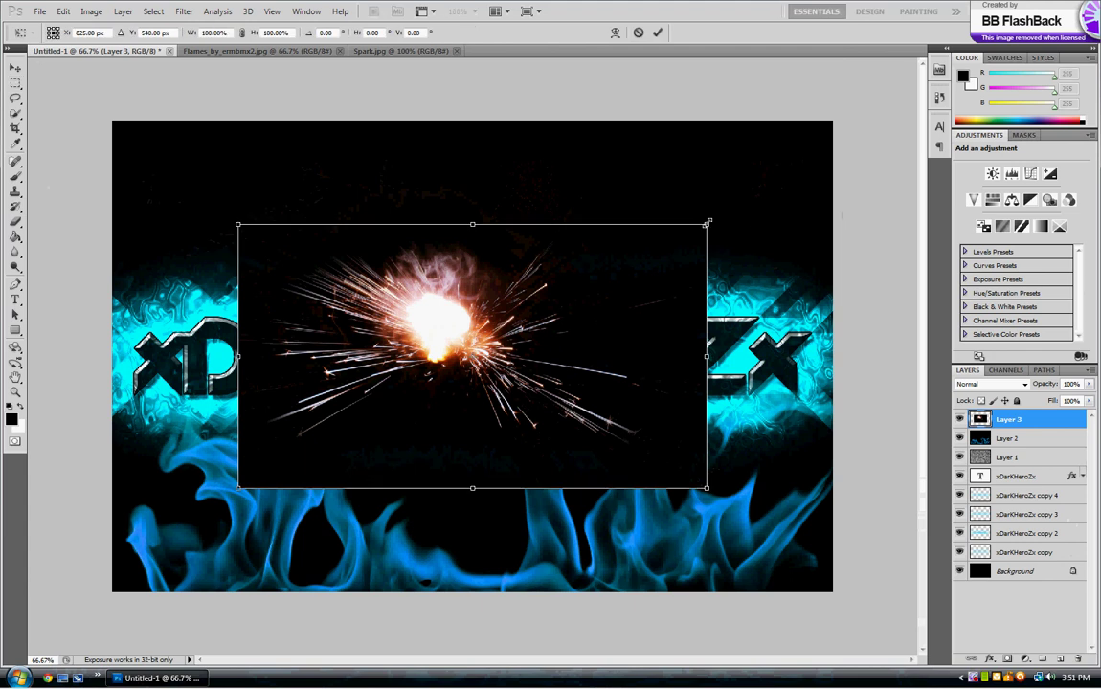
left_click_drag(706, 222, 173, 326)
left_click(991, 383)
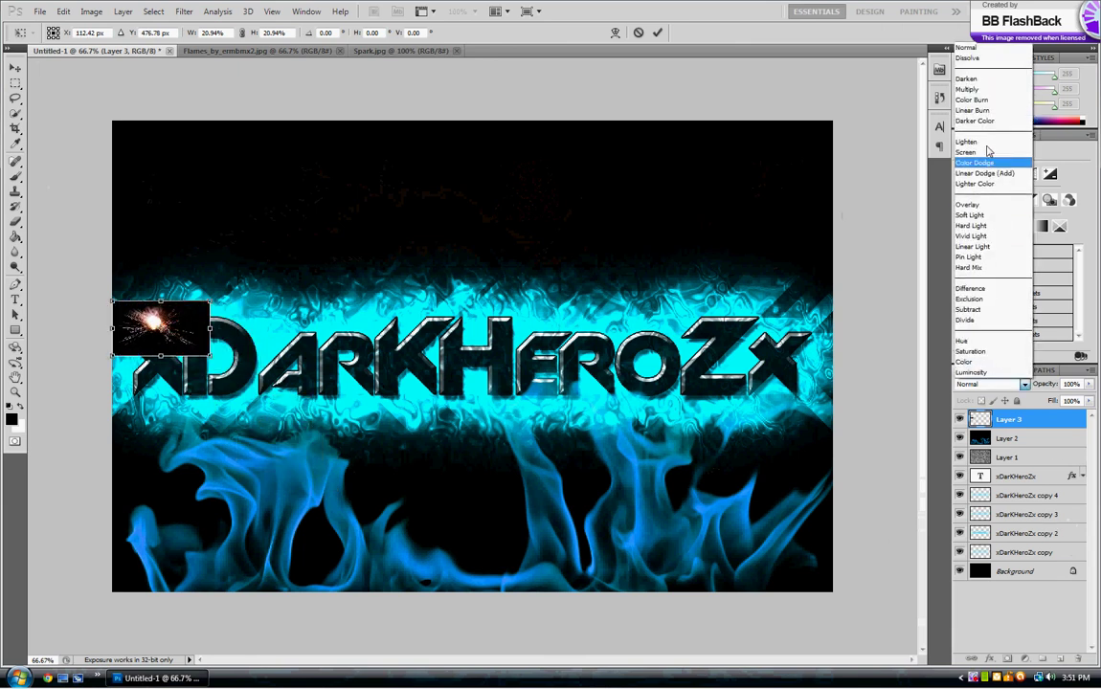
left_click(968, 153)
mouse_move(158, 328)
left_mouse_down()
mouse_move(177, 337)
mouse_move(166, 329)
left_mouse_up()
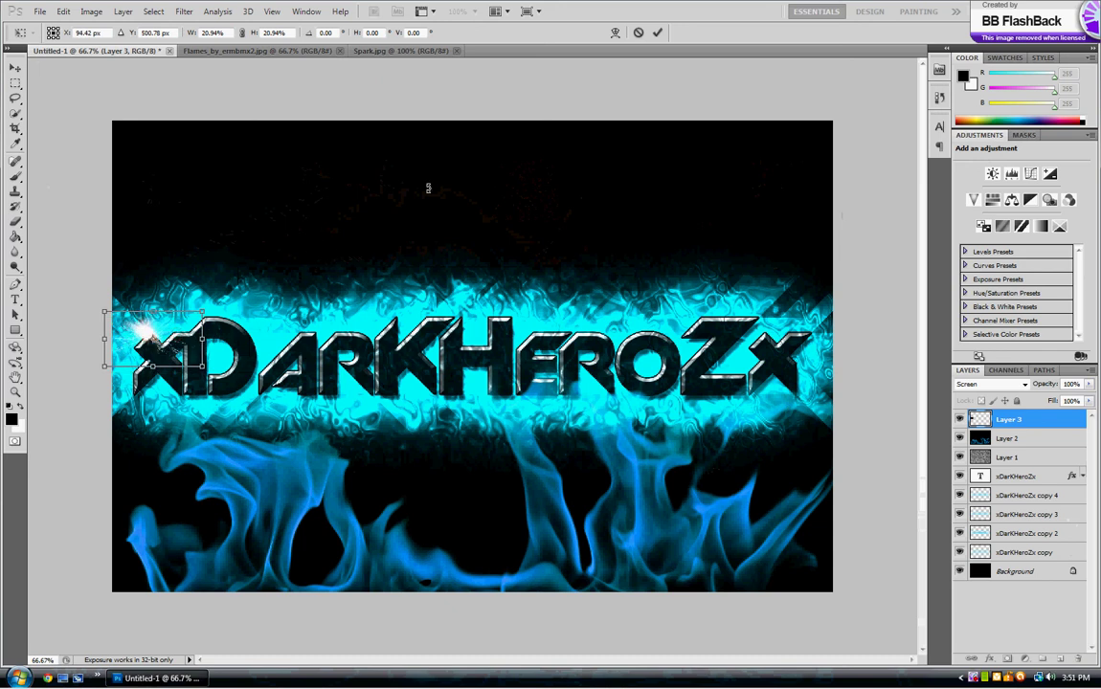
left_click(657, 33)
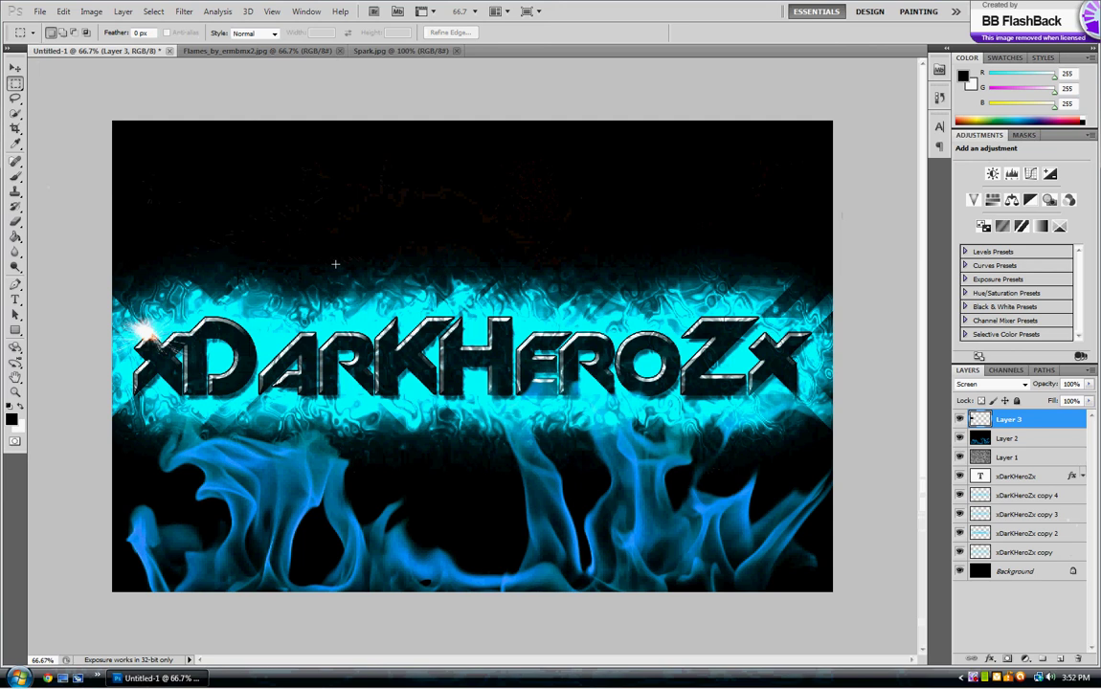
View the wallpaper on the desktop, then restore the Untitled-1 Photoshop window
key("super+d")
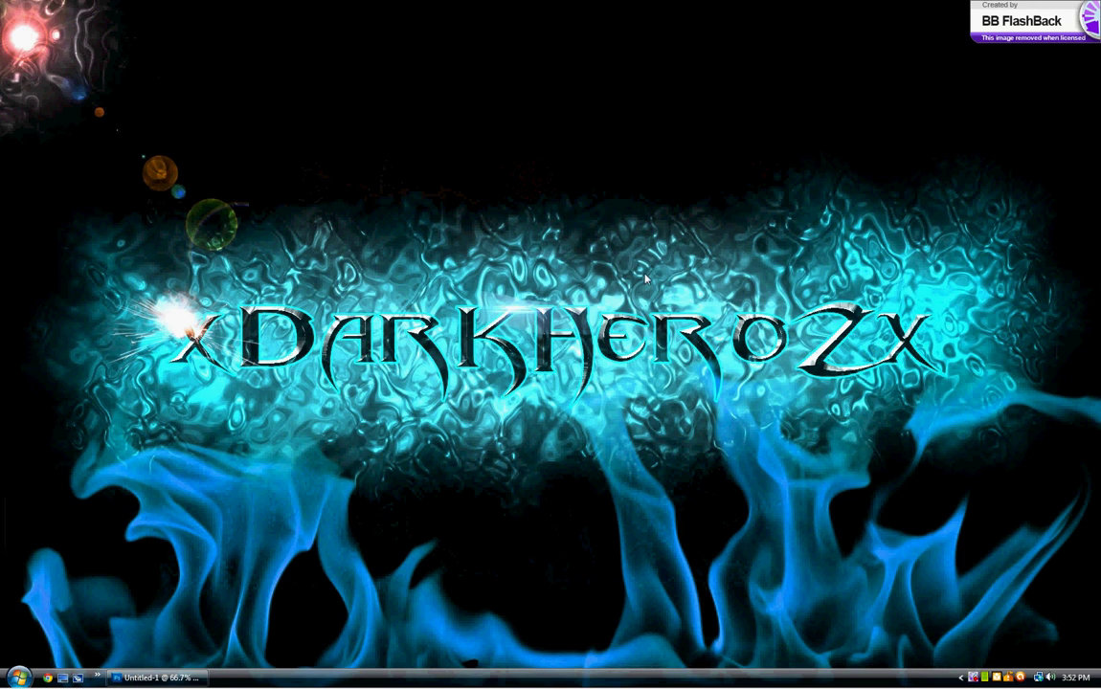
left_click(196, 679)
left_click(91, 11)
mouse_move(139, 17)
mouse_move(105, 16)
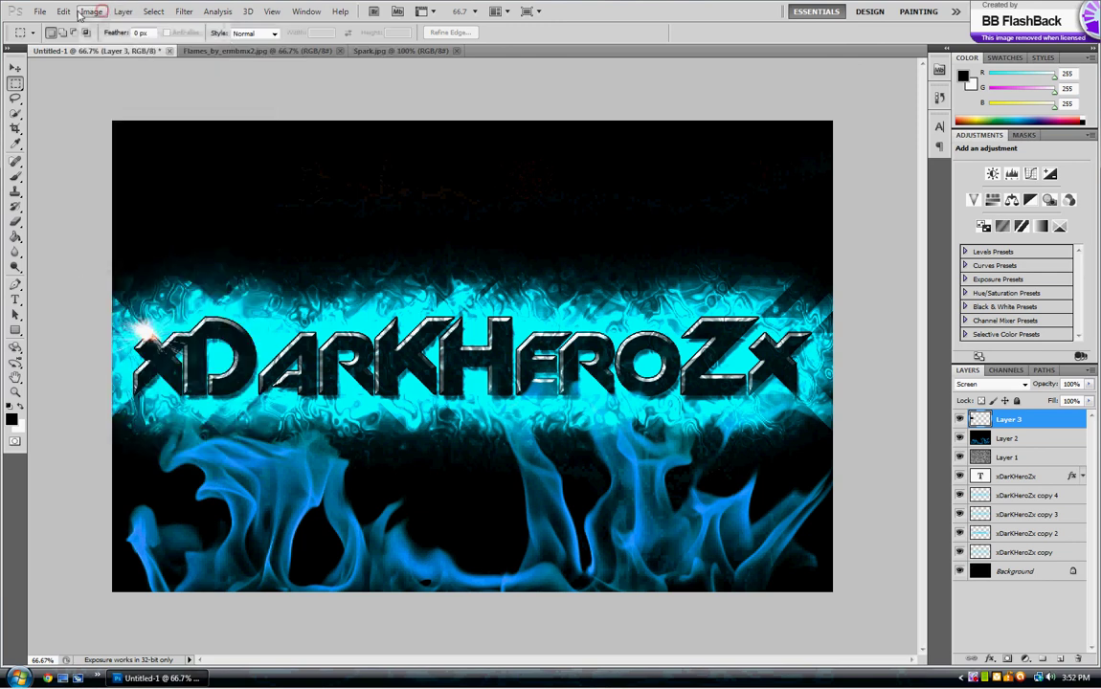
Render a Lens Flare on Layer 3 and move it toward the text's left end
left_click(184, 12)
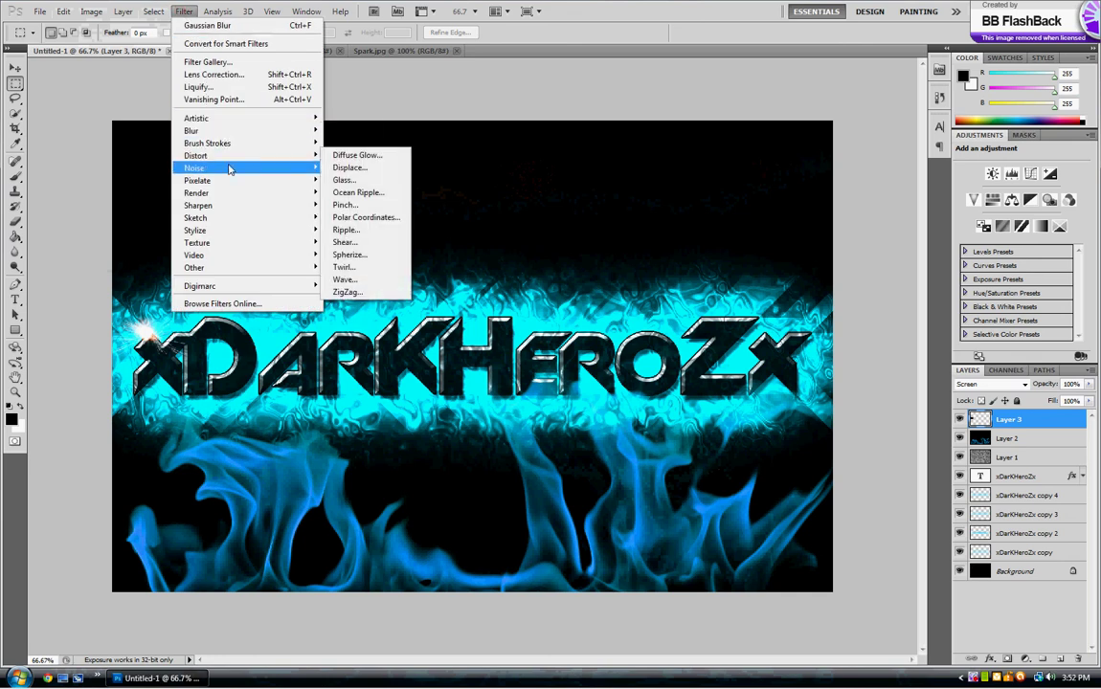
left_click(234, 195)
left_click(347, 229)
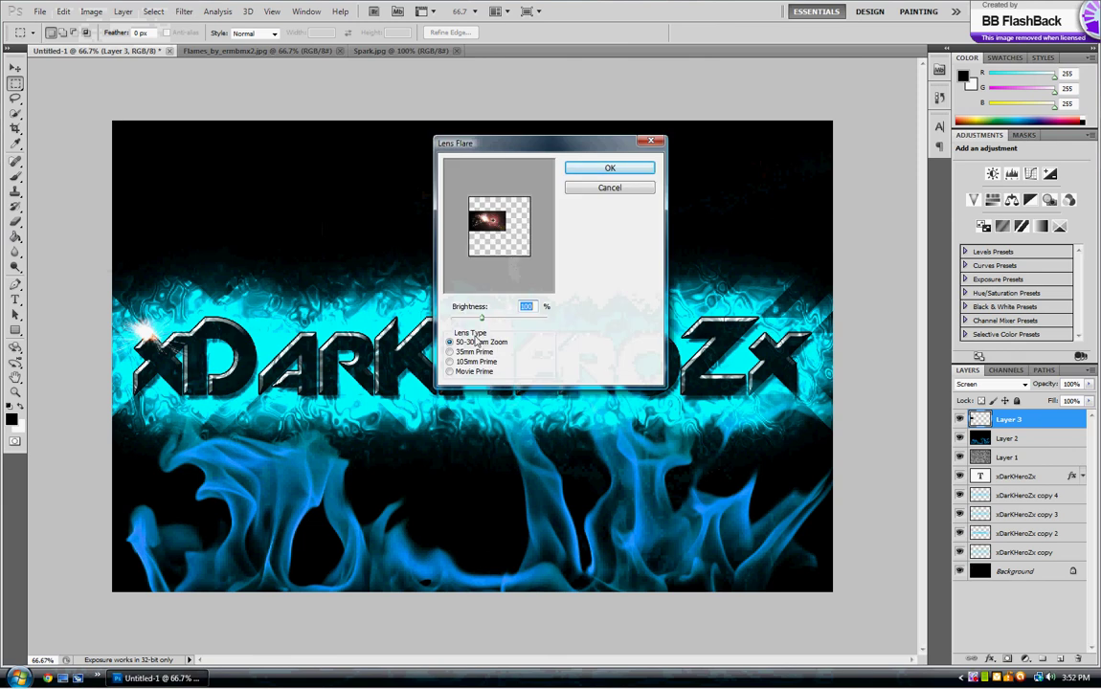
left_click(584, 169)
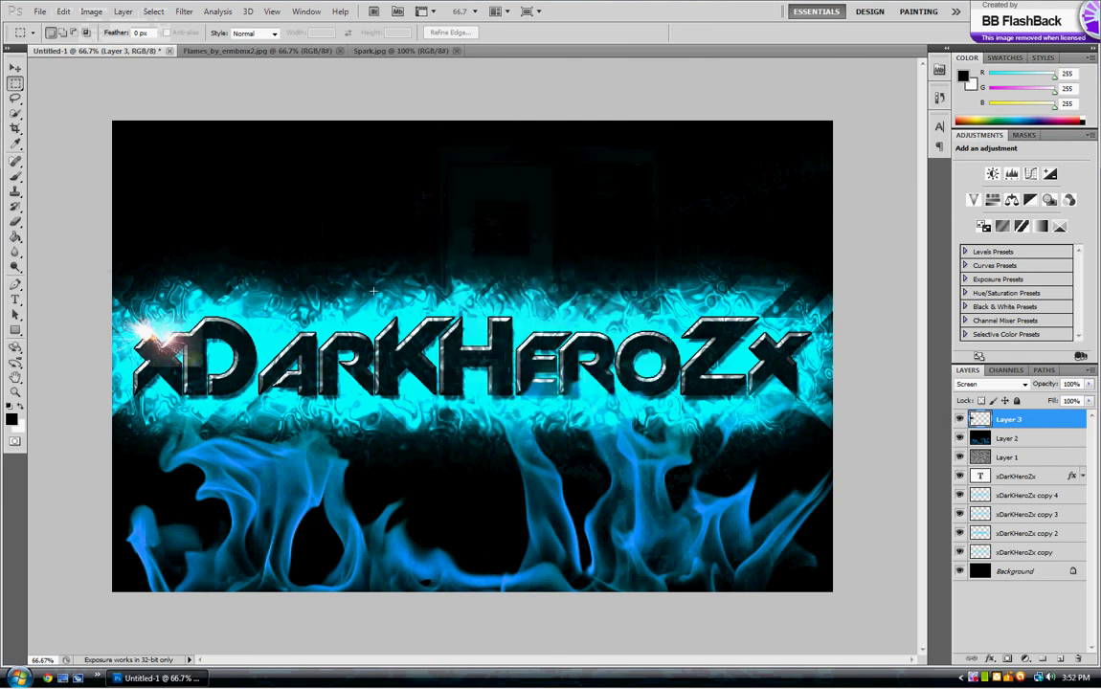
left_click(15, 68)
mouse_move(234, 334)
left_mouse_down()
mouse_move(245, 225)
mouse_move(215, 164)
mouse_move(217, 253)
mouse_move(242, 296)
mouse_move(242, 349)
left_mouse_up()
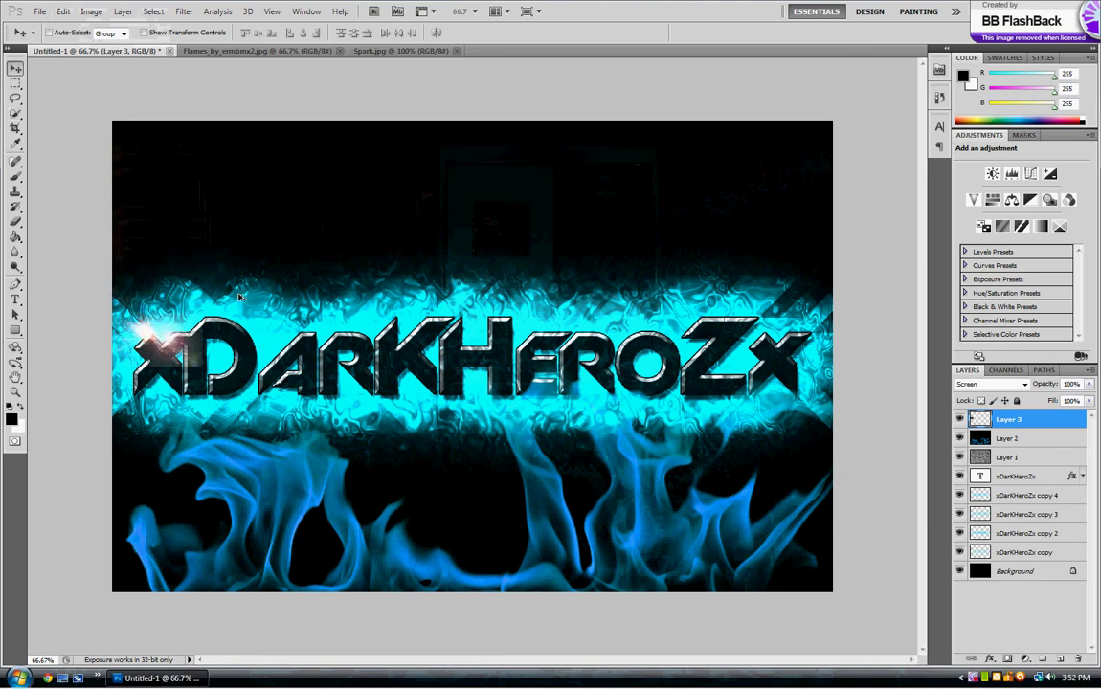
Add an empty Layer 4, attempt Lens Flare on it, dismiss the errors, and select Background
left_click(1060, 658)
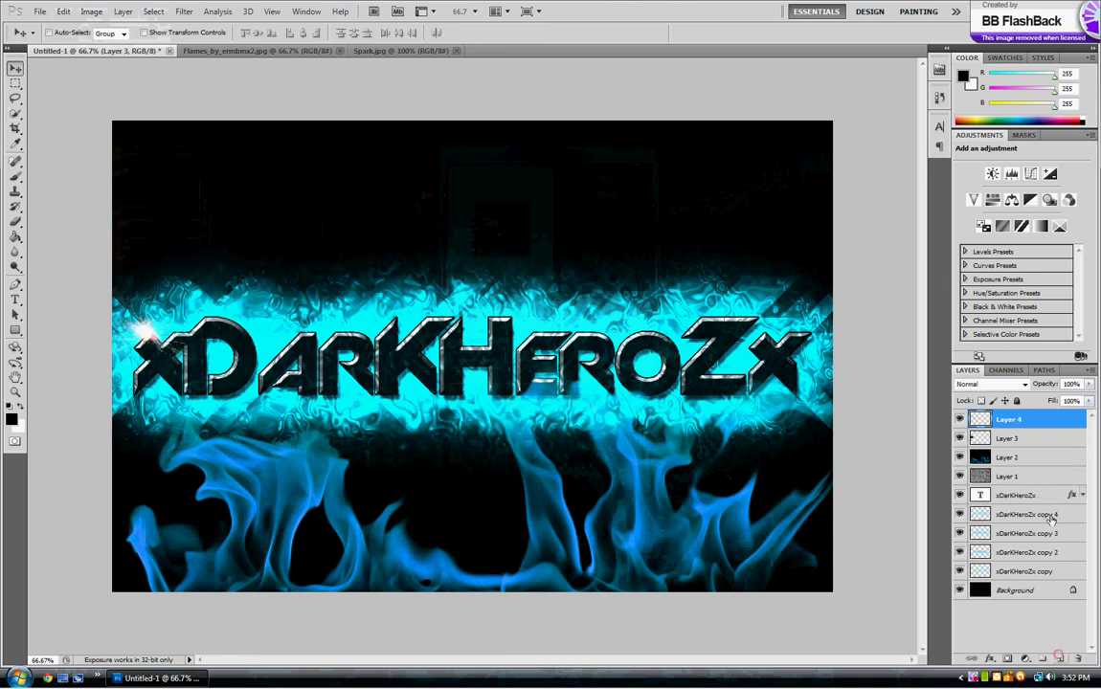
left_click(91, 12)
left_click(186, 12)
left_click(192, 12)
left_click(187, 11)
left_click(210, 27)
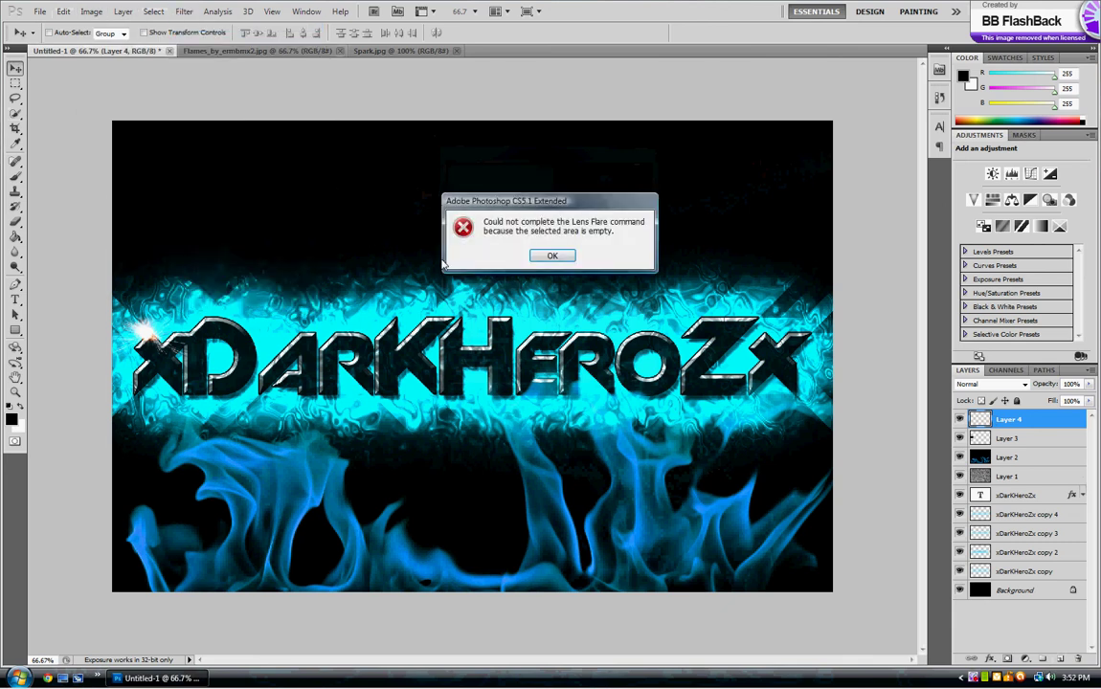
left_click(554, 257)
left_click(188, 12)
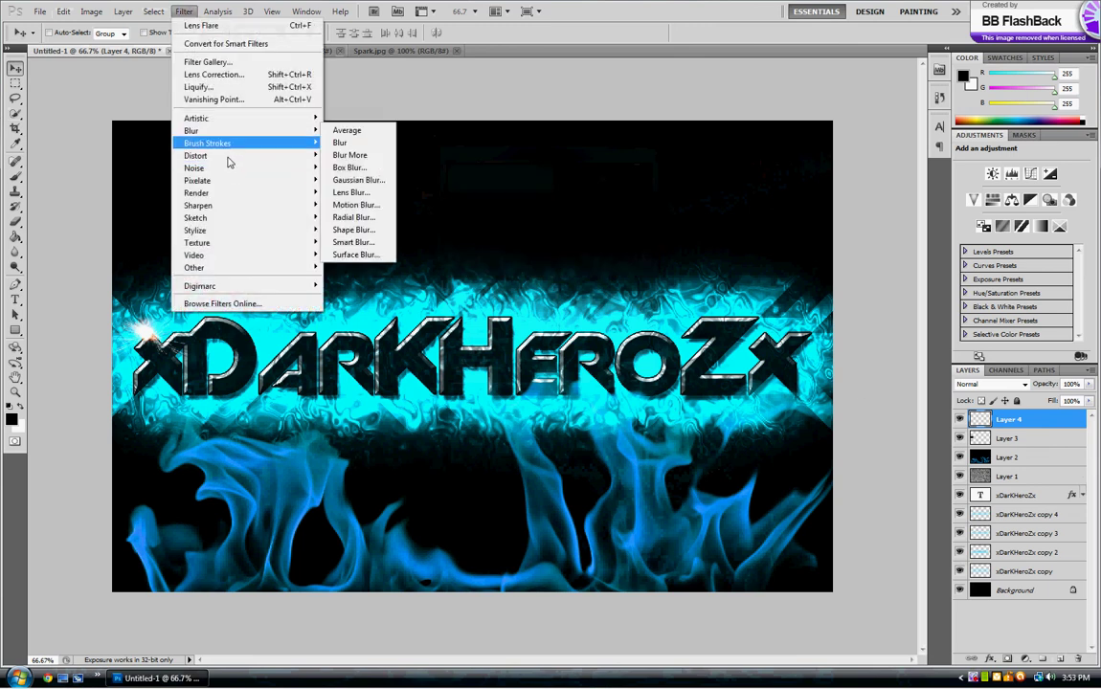
left_click(237, 193)
left_click(352, 229)
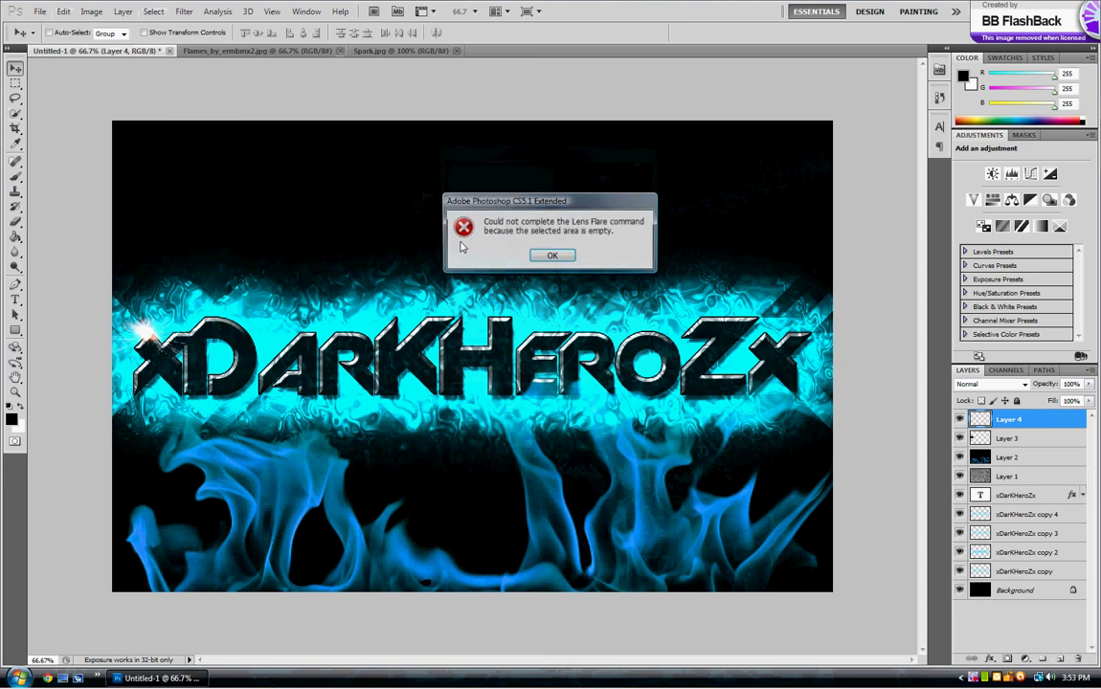
left_click(555, 254)
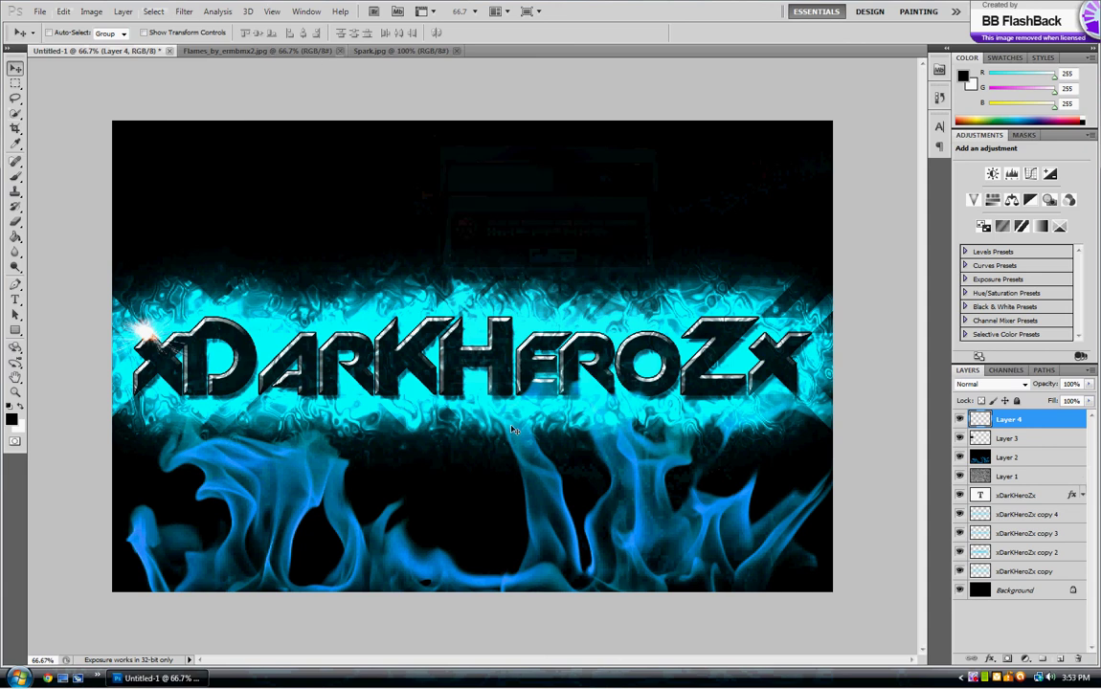
left_click(1005, 591)
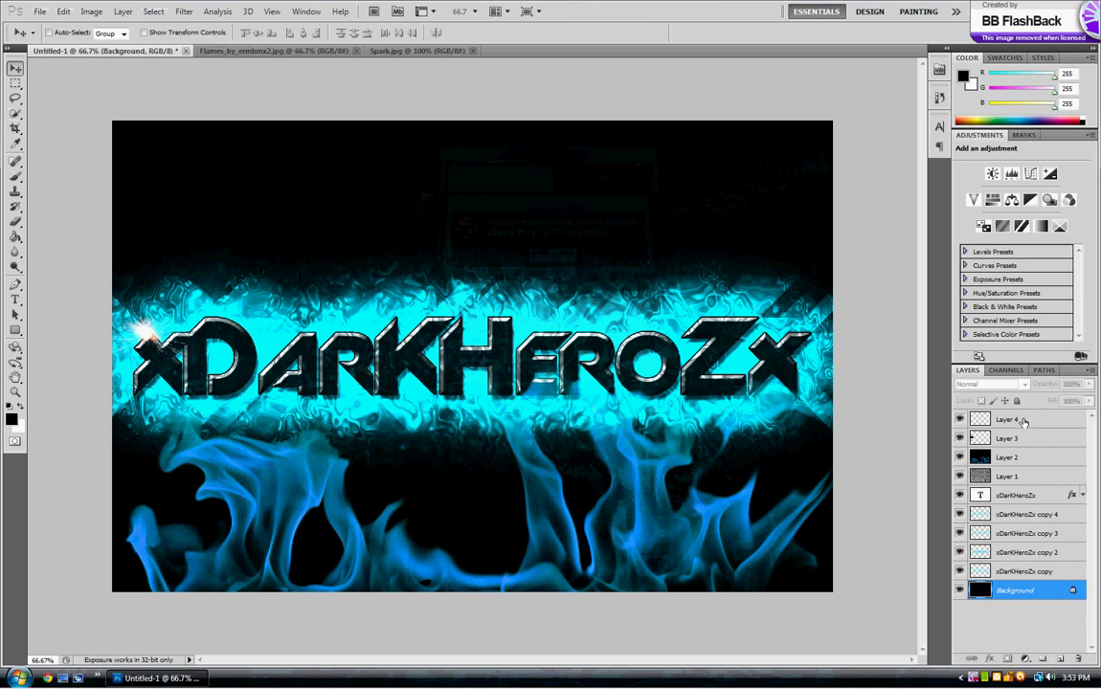
Save As a JPEG named PS Tutorial in the PS Stuff folder
left_click(39, 12)
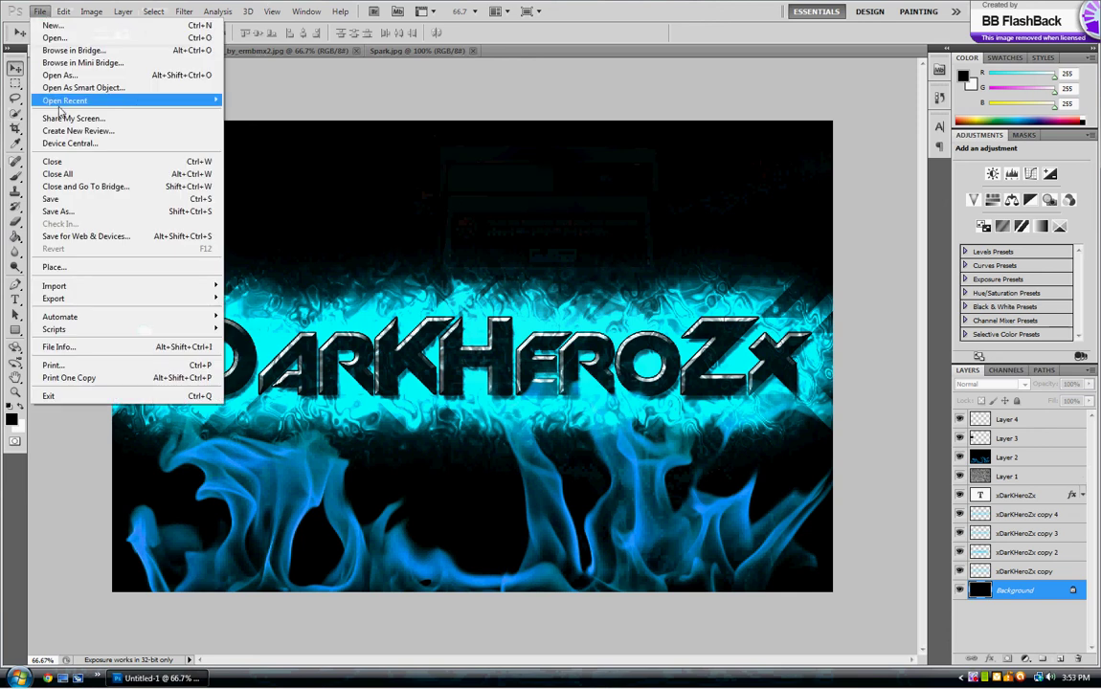
left_click(94, 200)
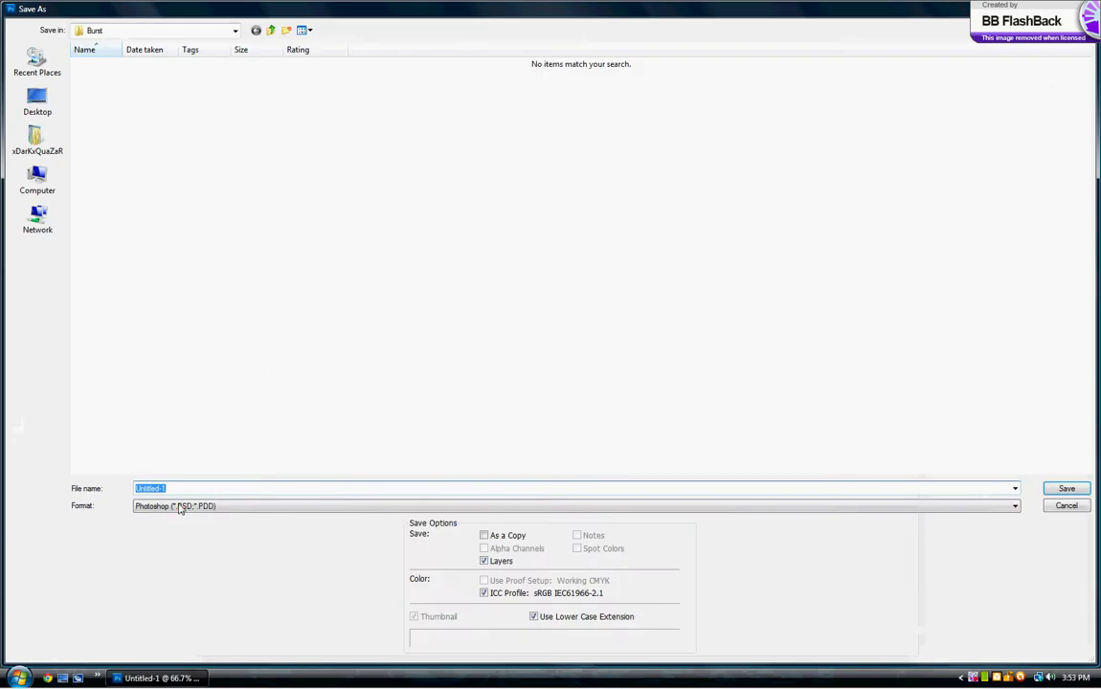
left_click(177, 506)
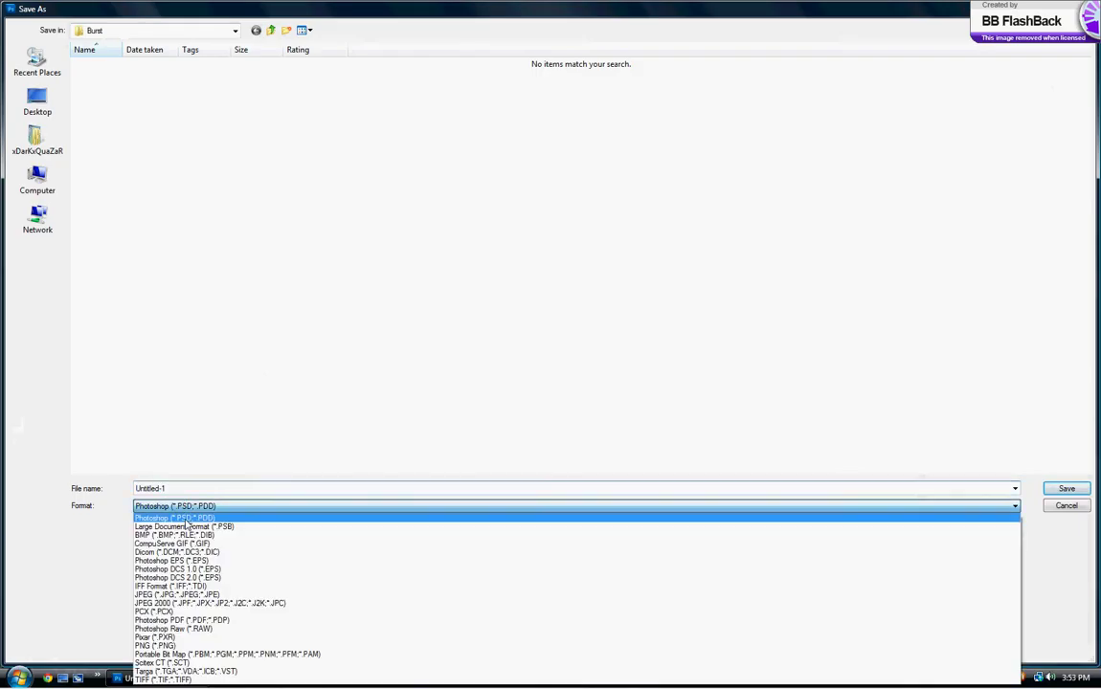
left_click(177, 595)
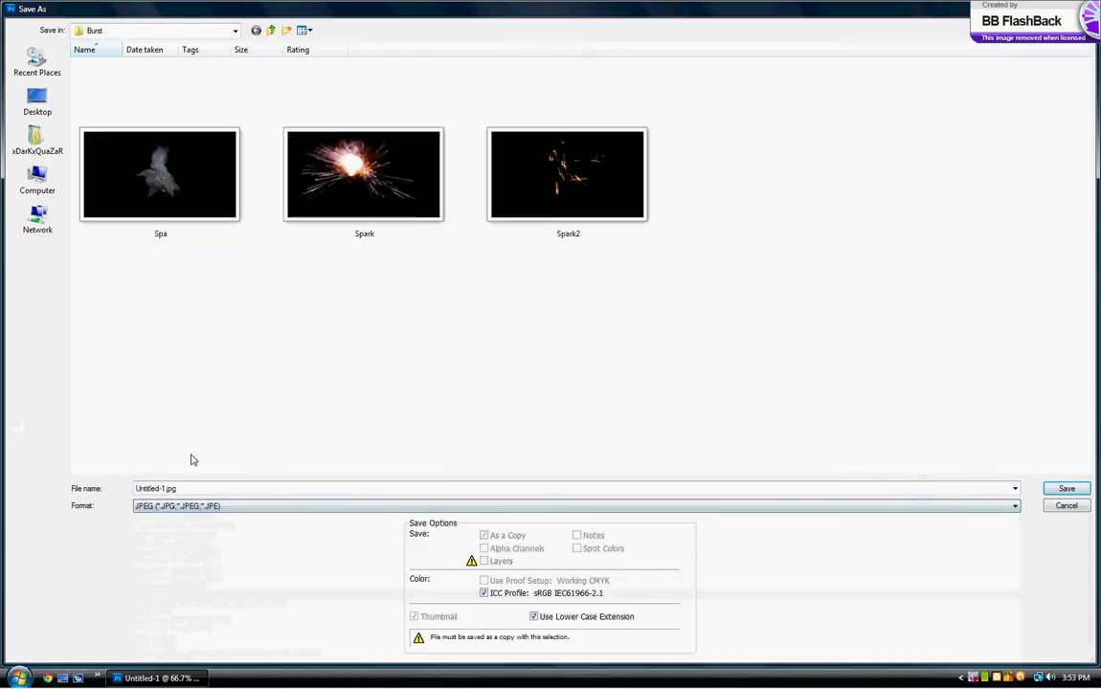
left_click(187, 30)
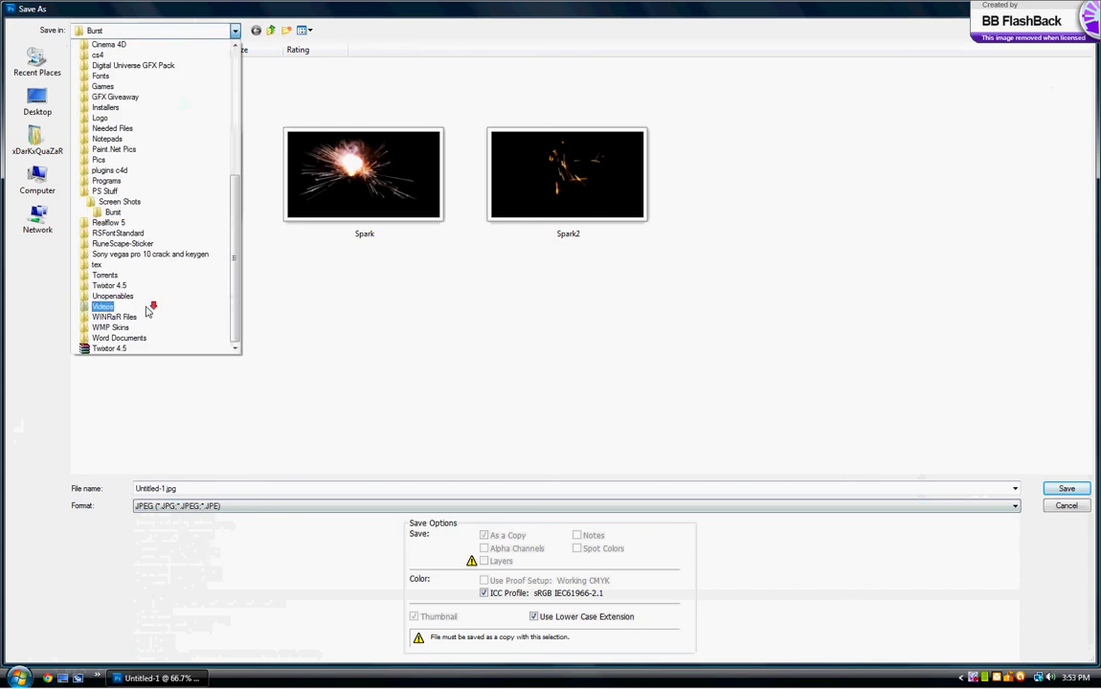
scroll(143, 287, "up", 3)
left_click(124, 285)
left_click(188, 486)
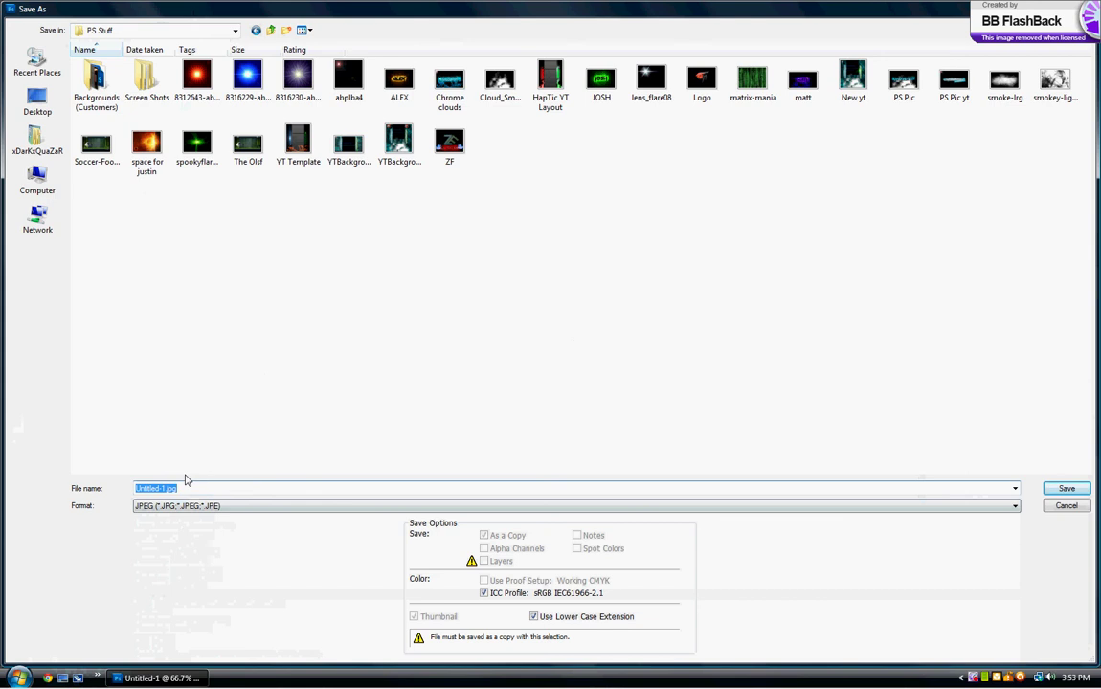
type("PS Tutorial")
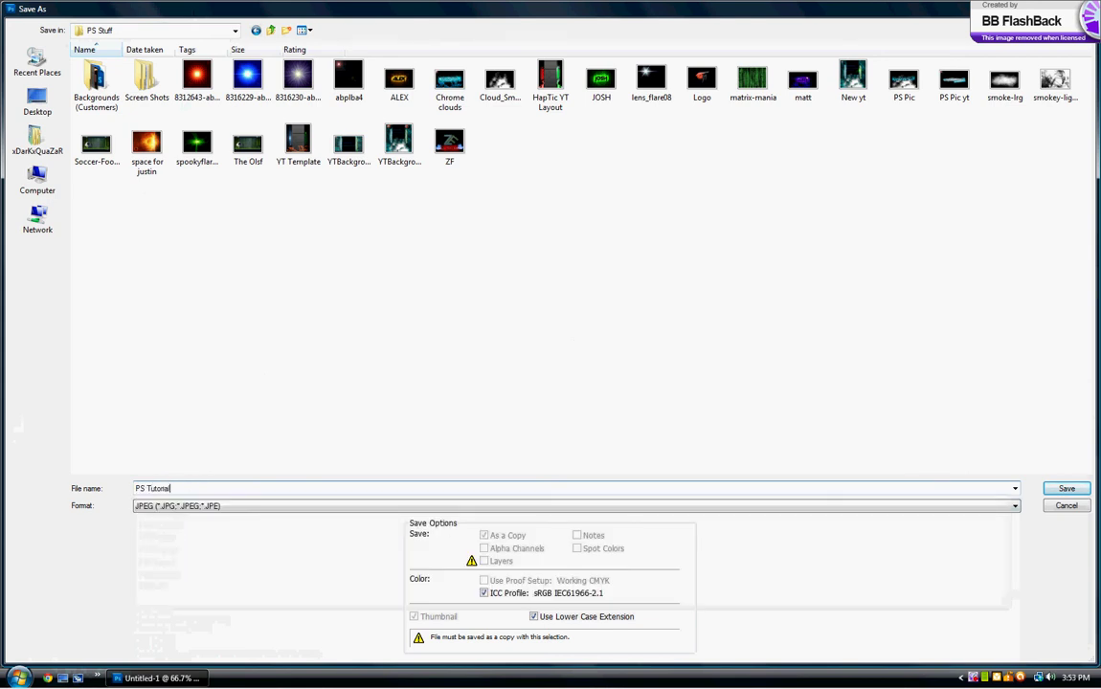
key("Return")
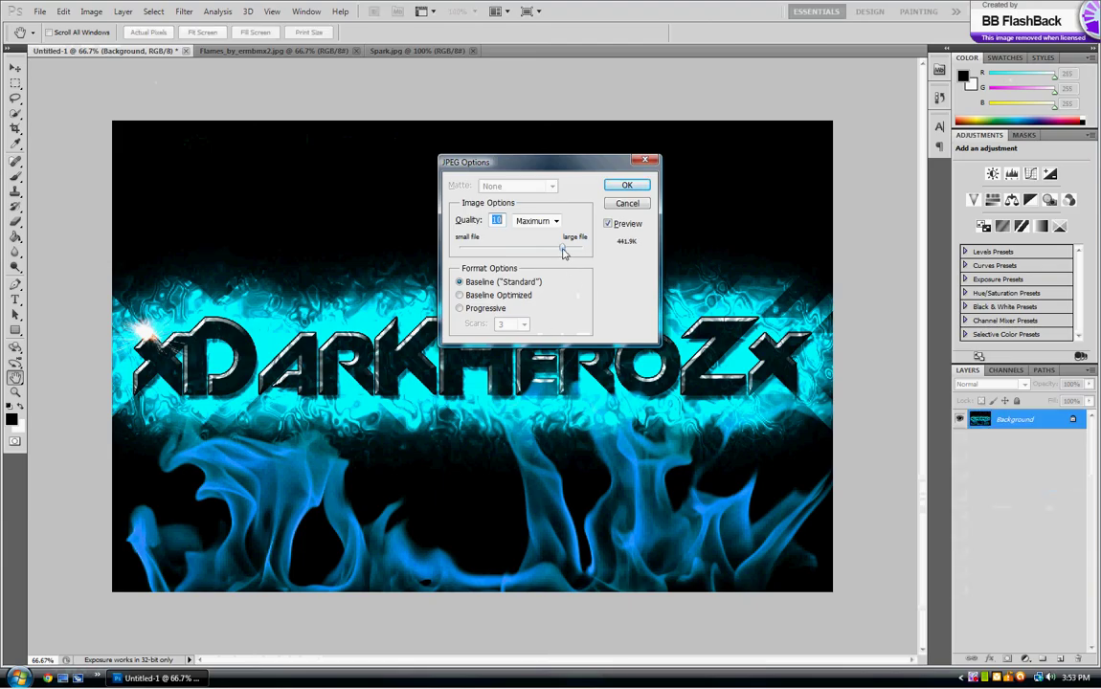
Set the JPEG Quality to 12 (Maximum), confirm, and minimize Photoshop to the desktop
left_click_drag(563, 247, 508, 248)
left_click_drag(508, 248, 582, 247)
left_click(638, 188)
key("super+d")
Turn on Show Desktop Icons from the desktop's View menu
right_click(238, 362)
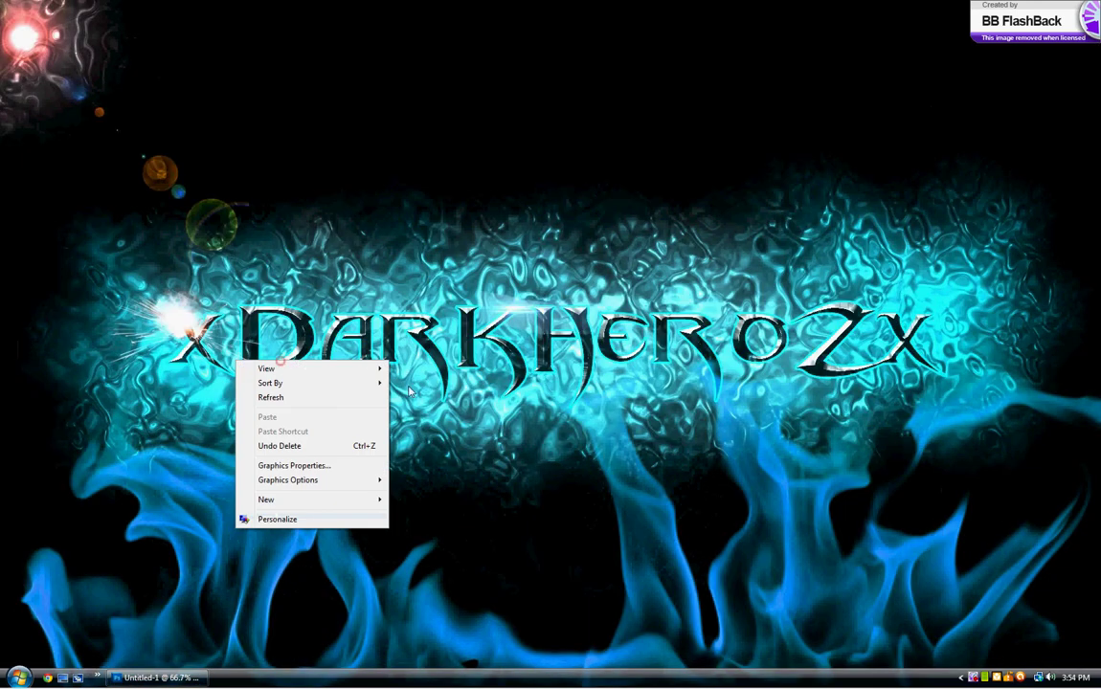
left_click(369, 367)
left_click(447, 452)
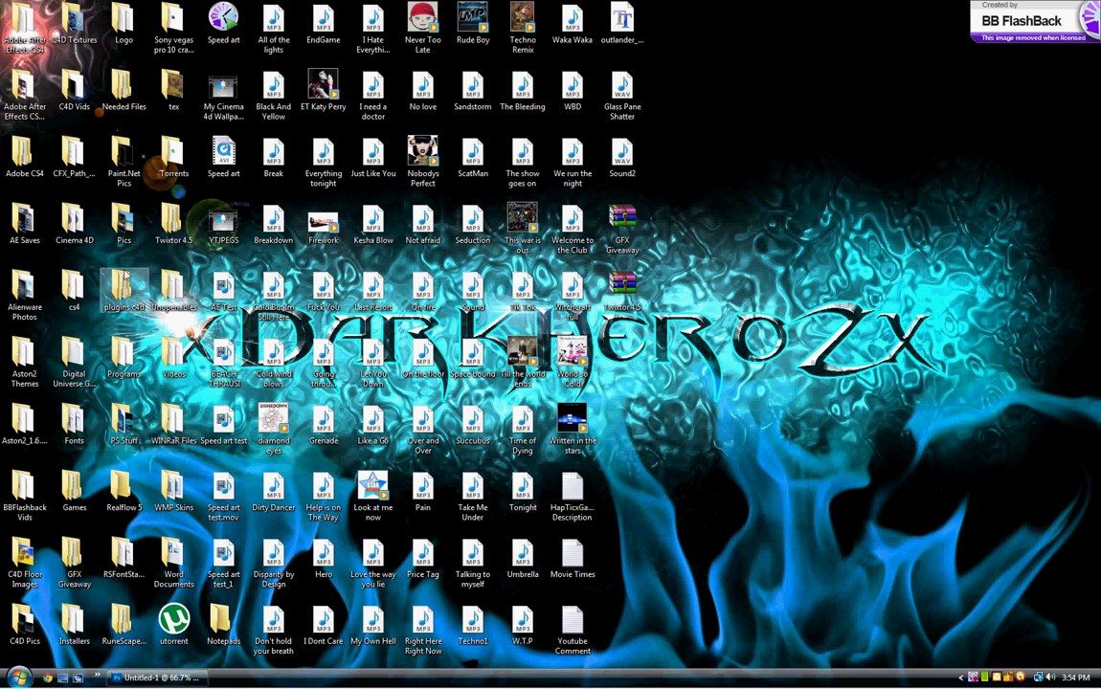
Open the PS Stuff folder and preview the saved PS Tutorial JPEG
double_click(127, 426)
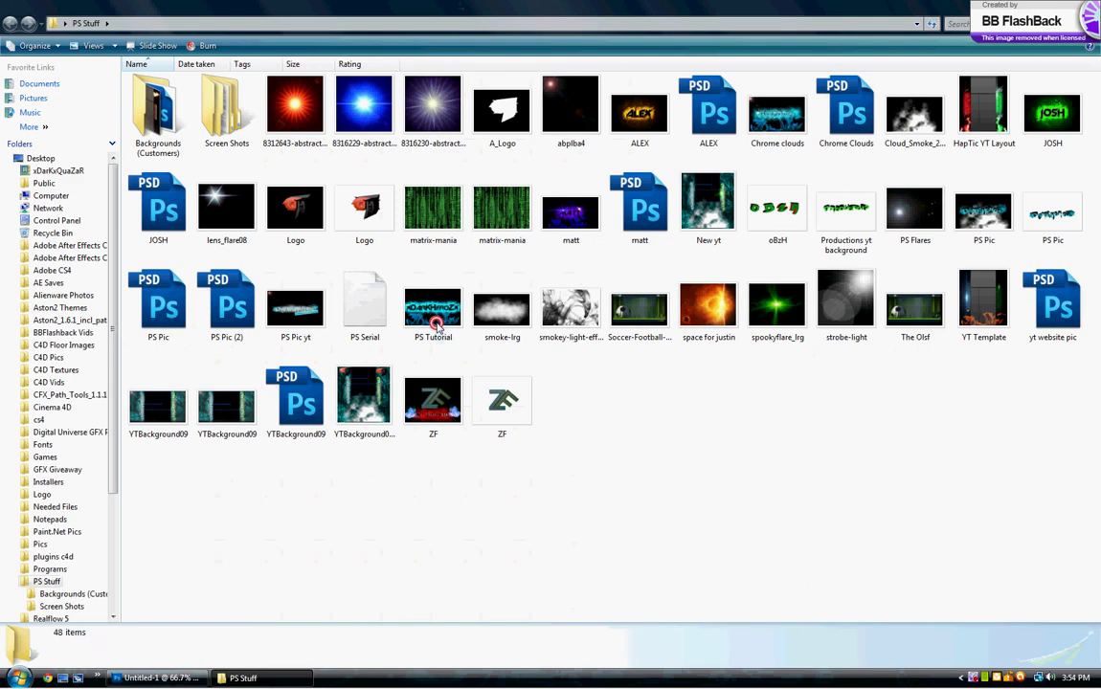
left_click(442, 325)
double_click(442, 325)
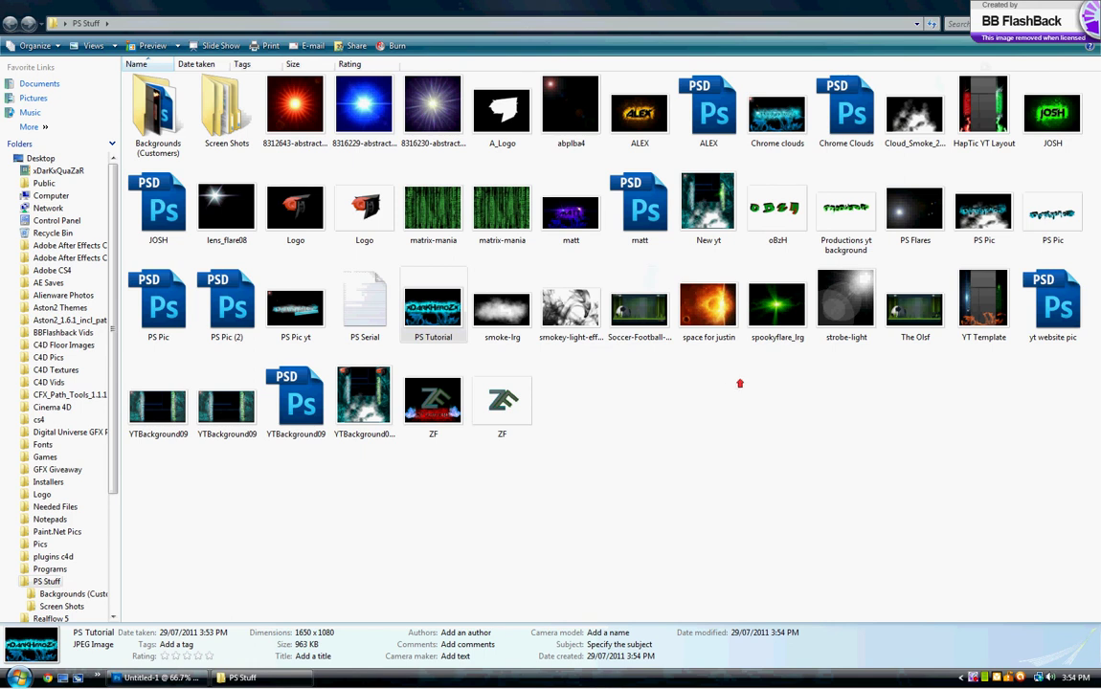
key("alt+F4")
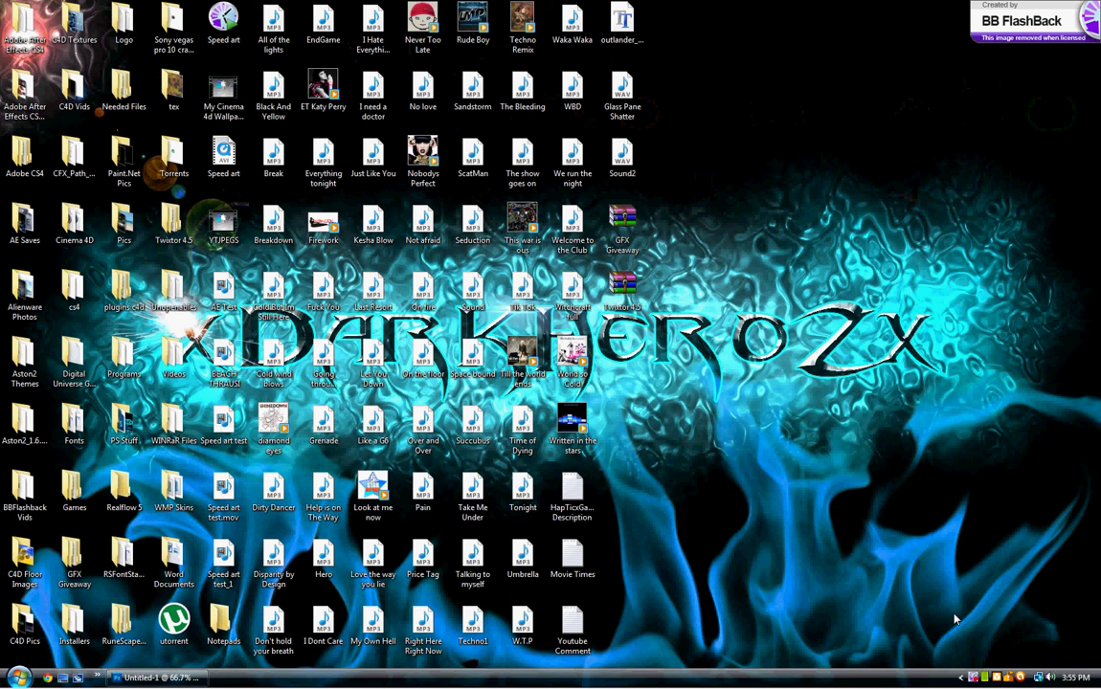
right_click(972, 677)
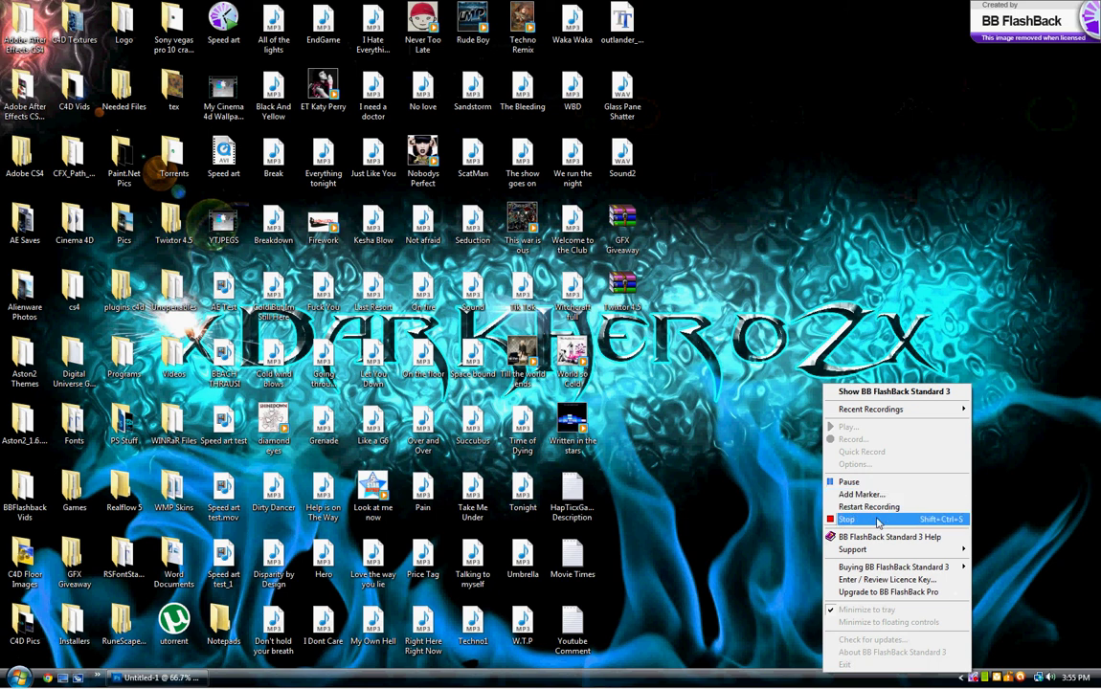